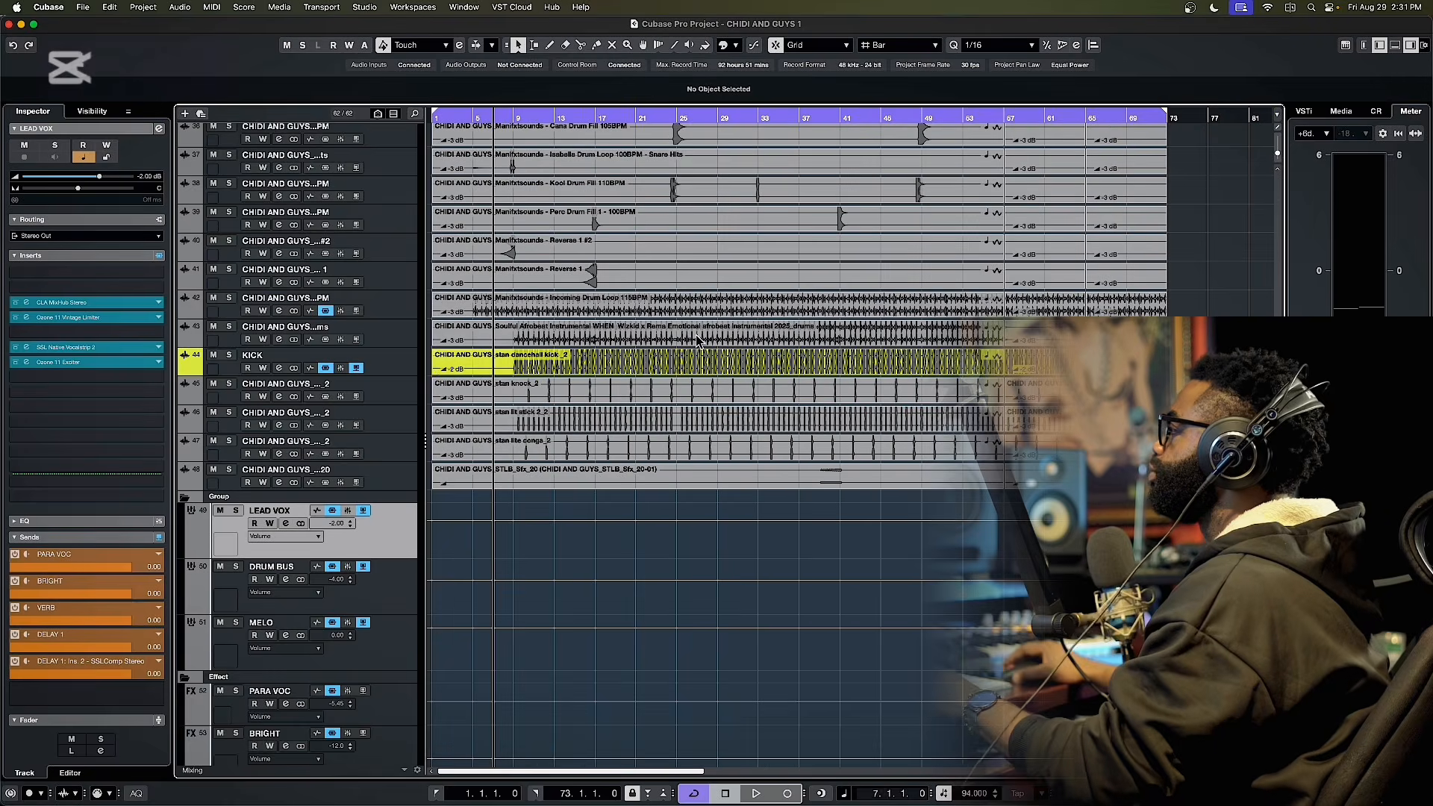
- Set the project cursor to bar 9, where the lead vocal section starts
scroll(573, 361, "down", 4)
scroll(572, 361, "up", 20)
key("space")
key("space")
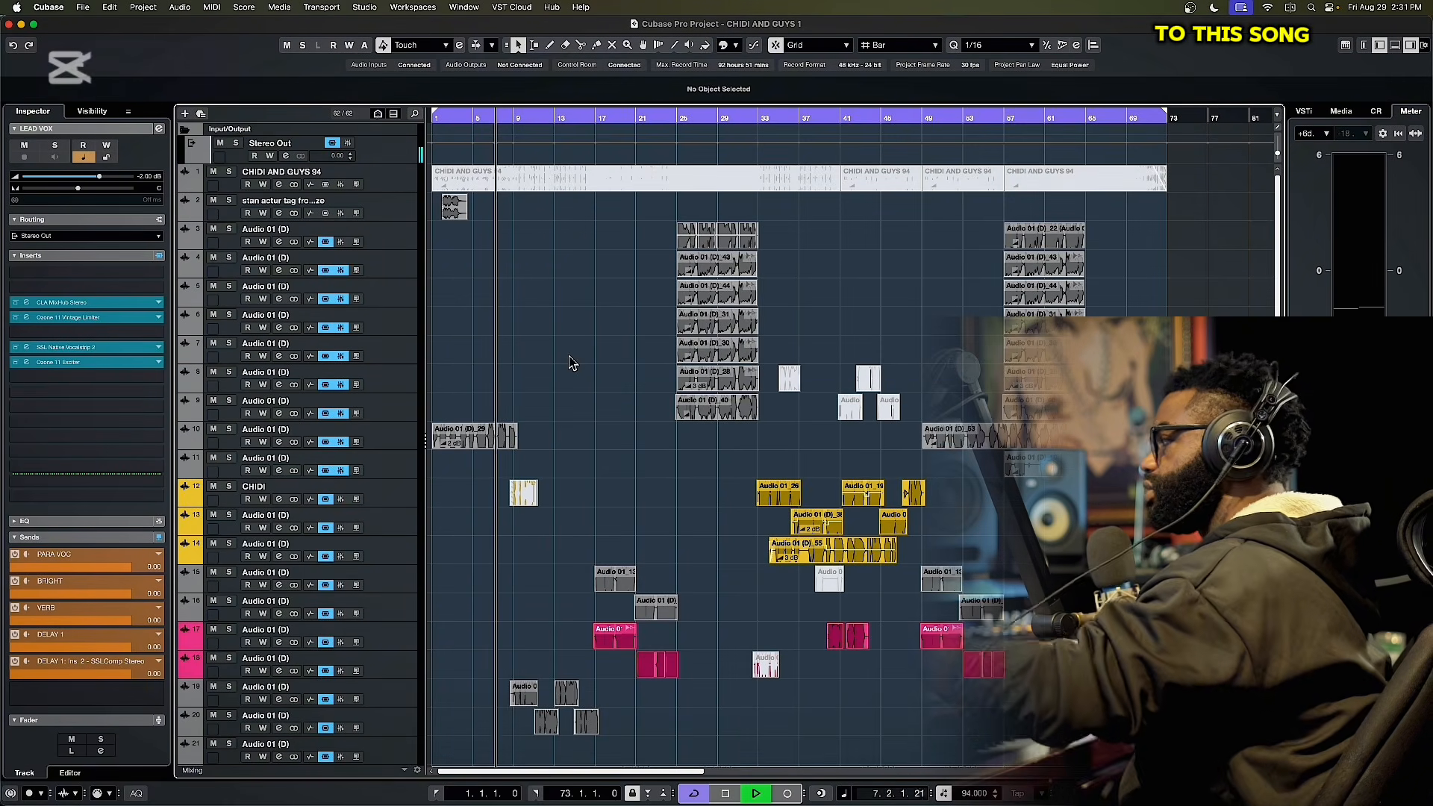
left_click(515, 119)
scroll(571, 388, "down", 15)
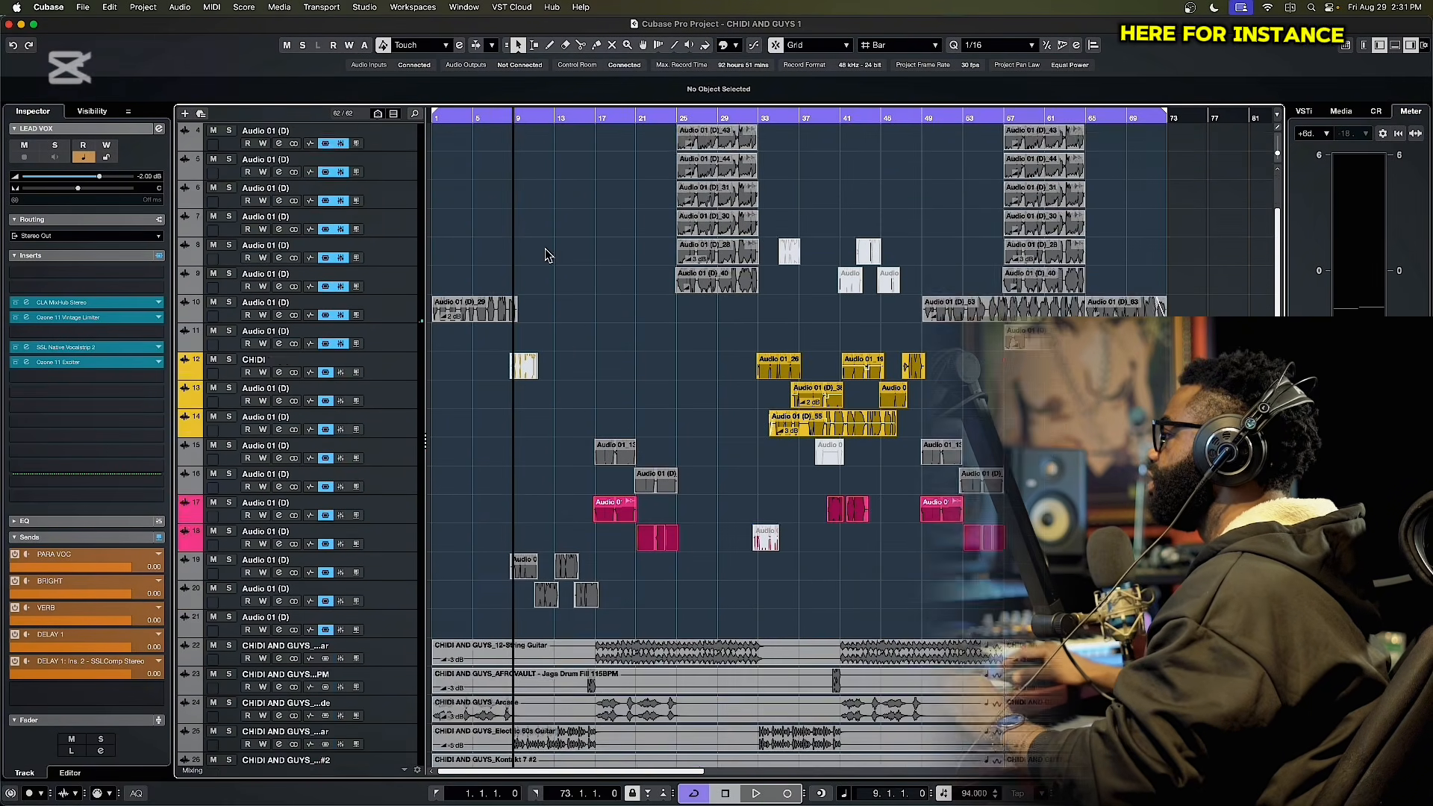
- Solo the LEAD VOX group channel and audition it from bar 9
left_click(235, 706)
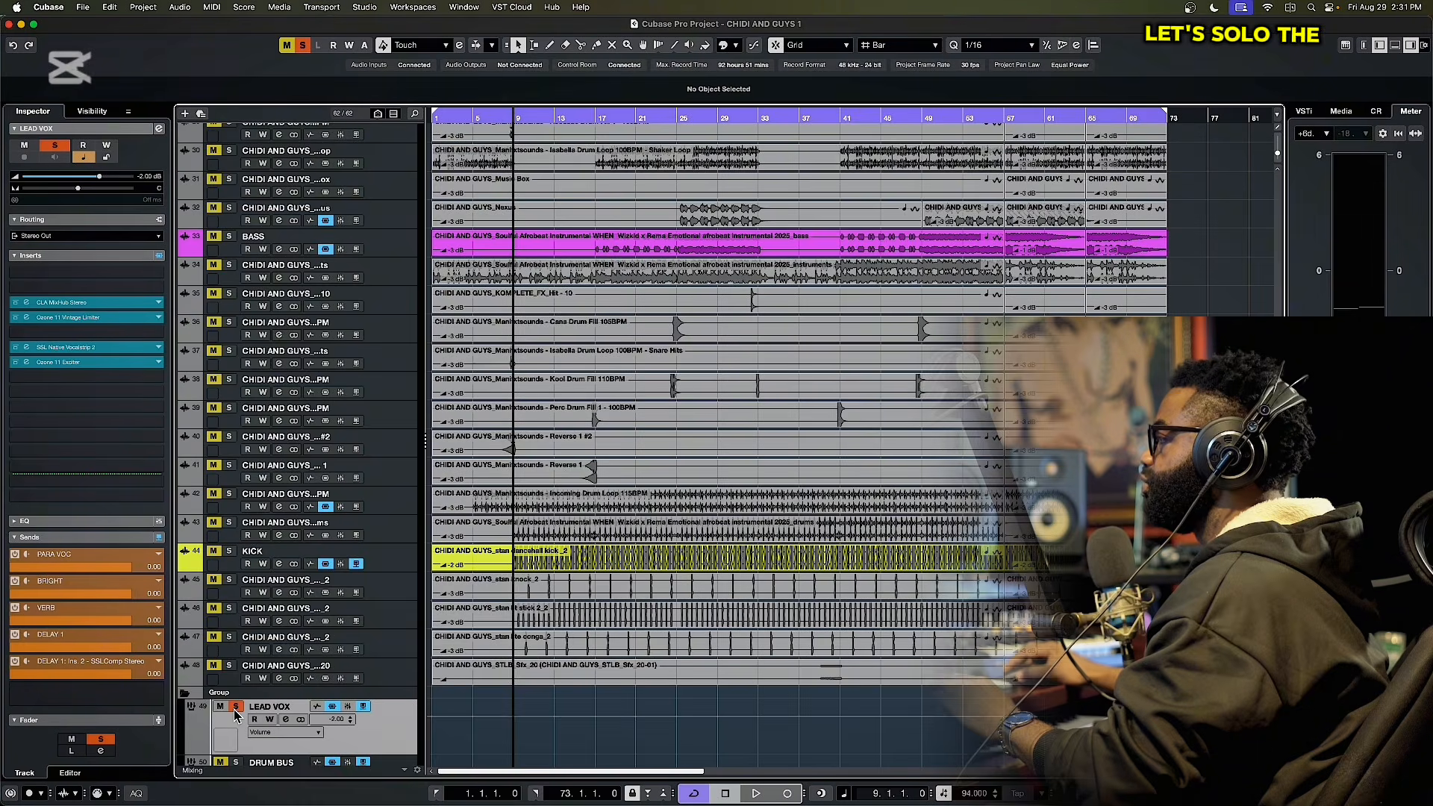
scroll(499, 615, "up", 1)
key("space")
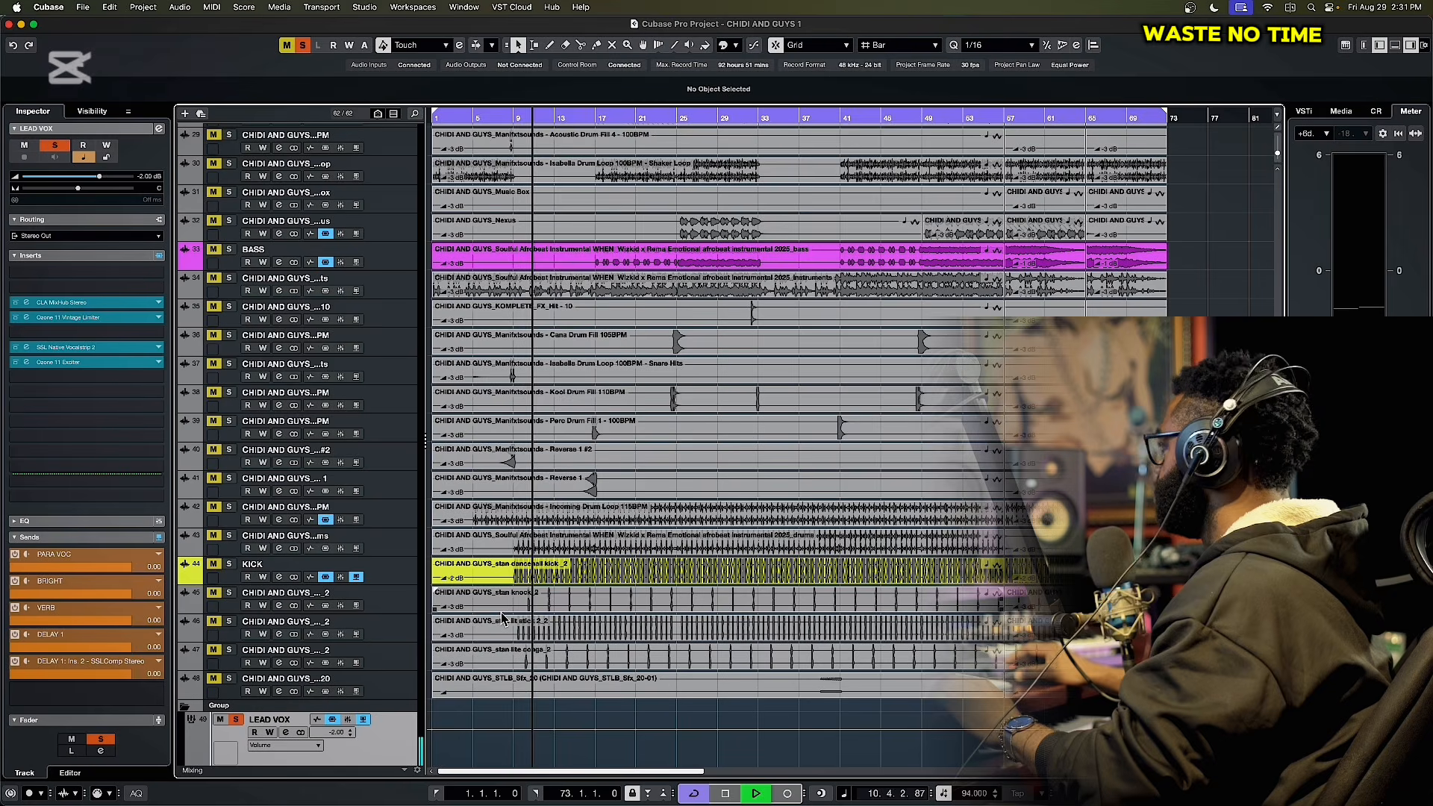
key("space")
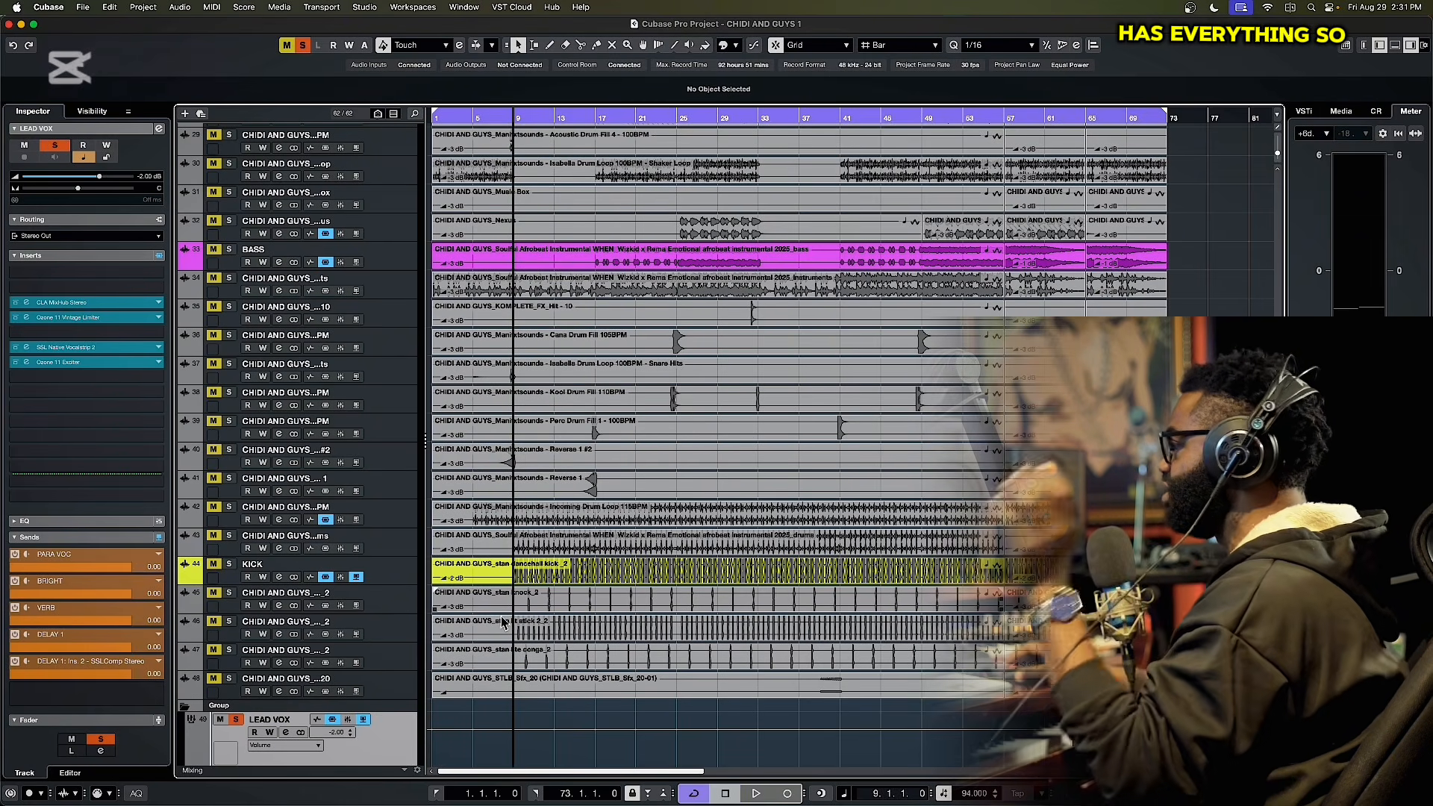
scroll(502, 618, "up", 10)
scroll(568, 563, "down", 15)
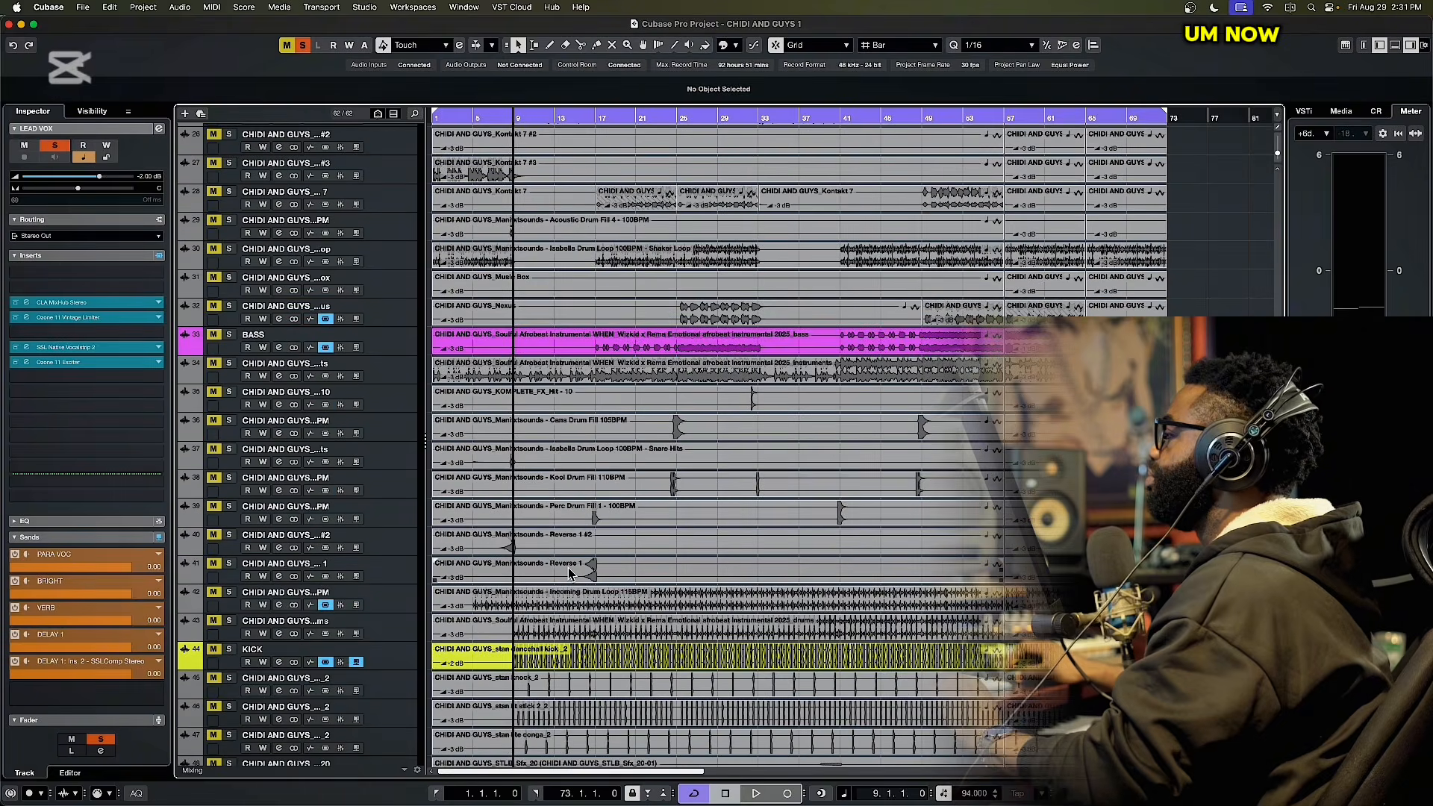
scroll(566, 572, "up", 12)
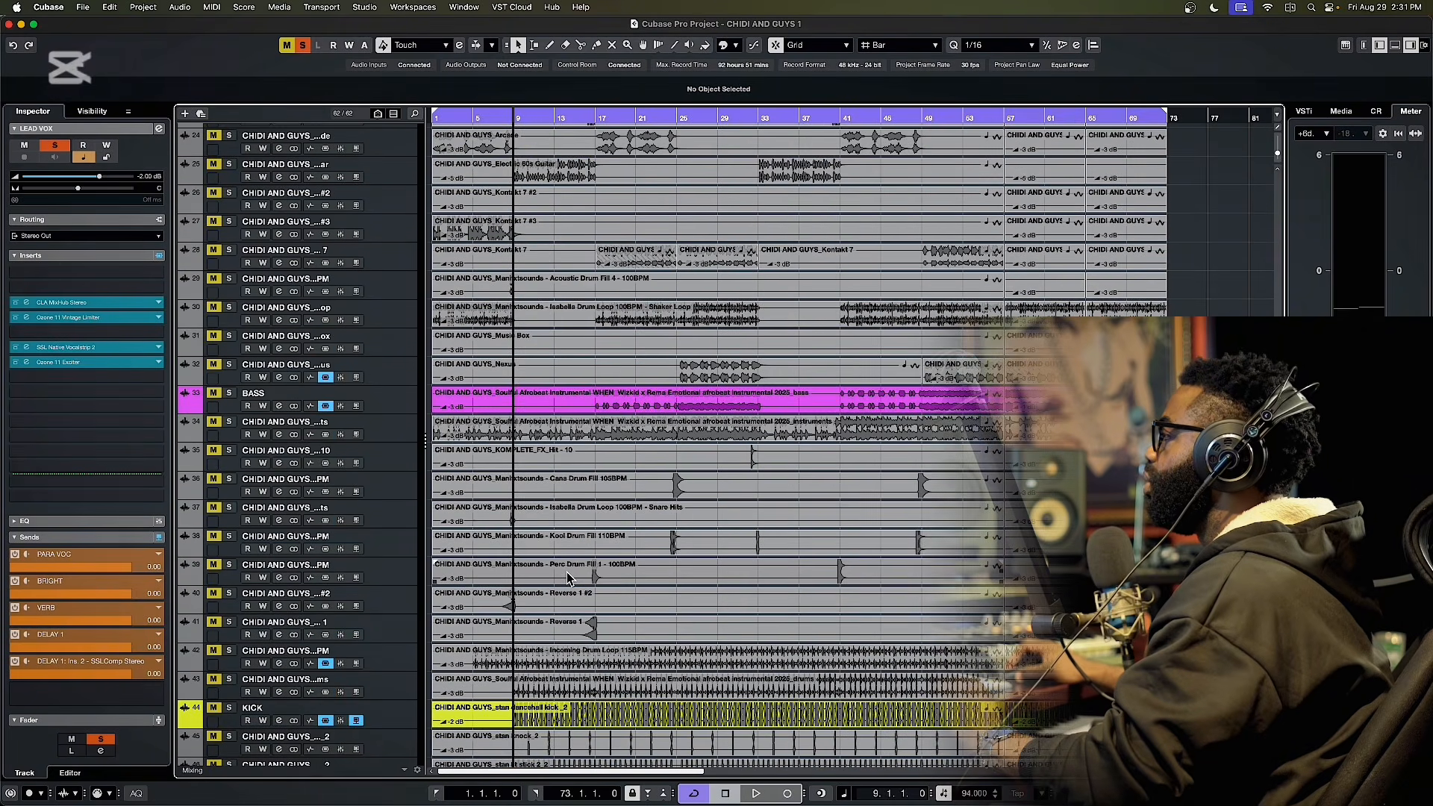
scroll(567, 572, "up", 8)
scroll(566, 572, "down", 7)
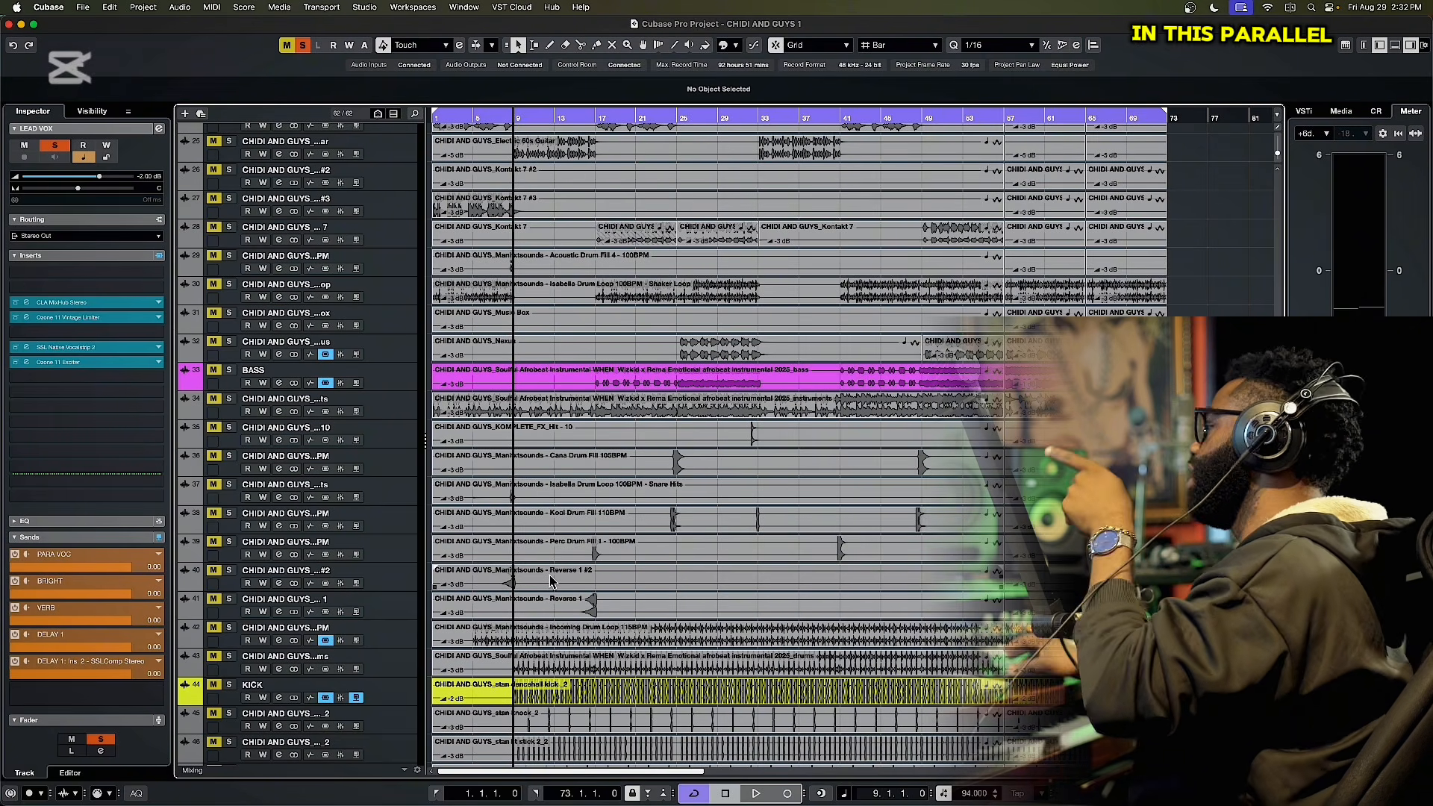
- Select the PARA VOC effect channel and open its Ozone 11 Dynamics insert in a clear spot over the project
scroll(550, 575, "down", 5)
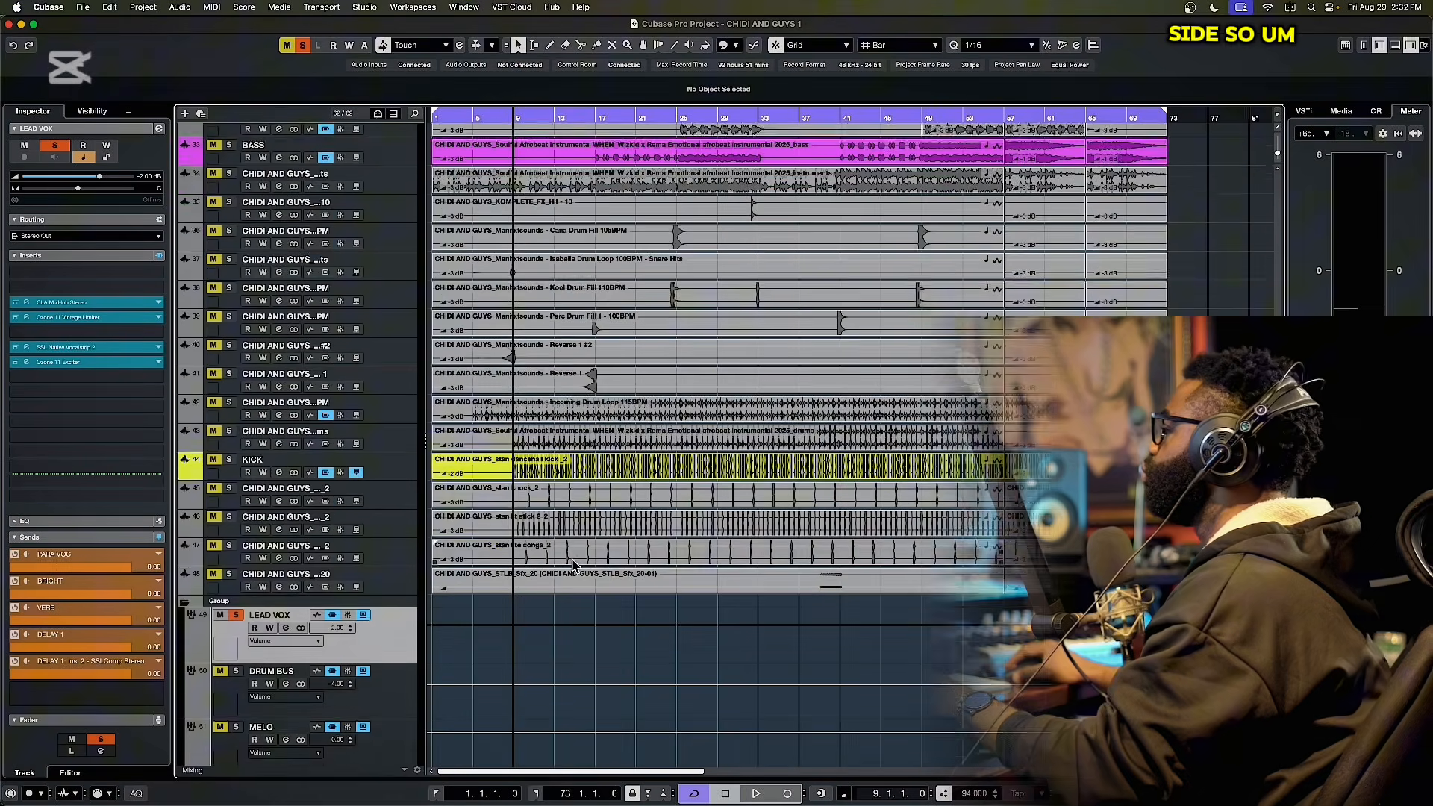
scroll(575, 565, "down", 2)
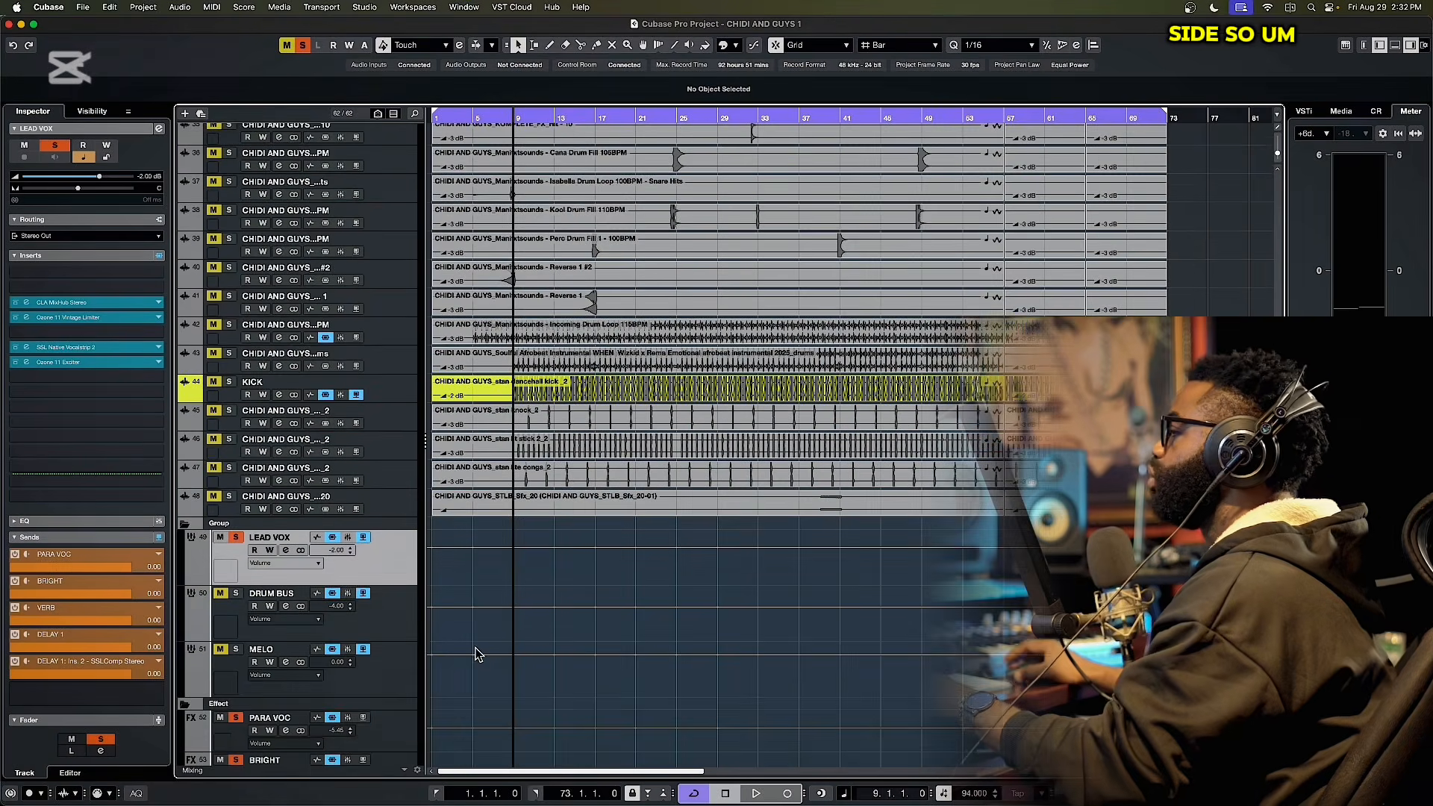
scroll(476, 655, "down", 8)
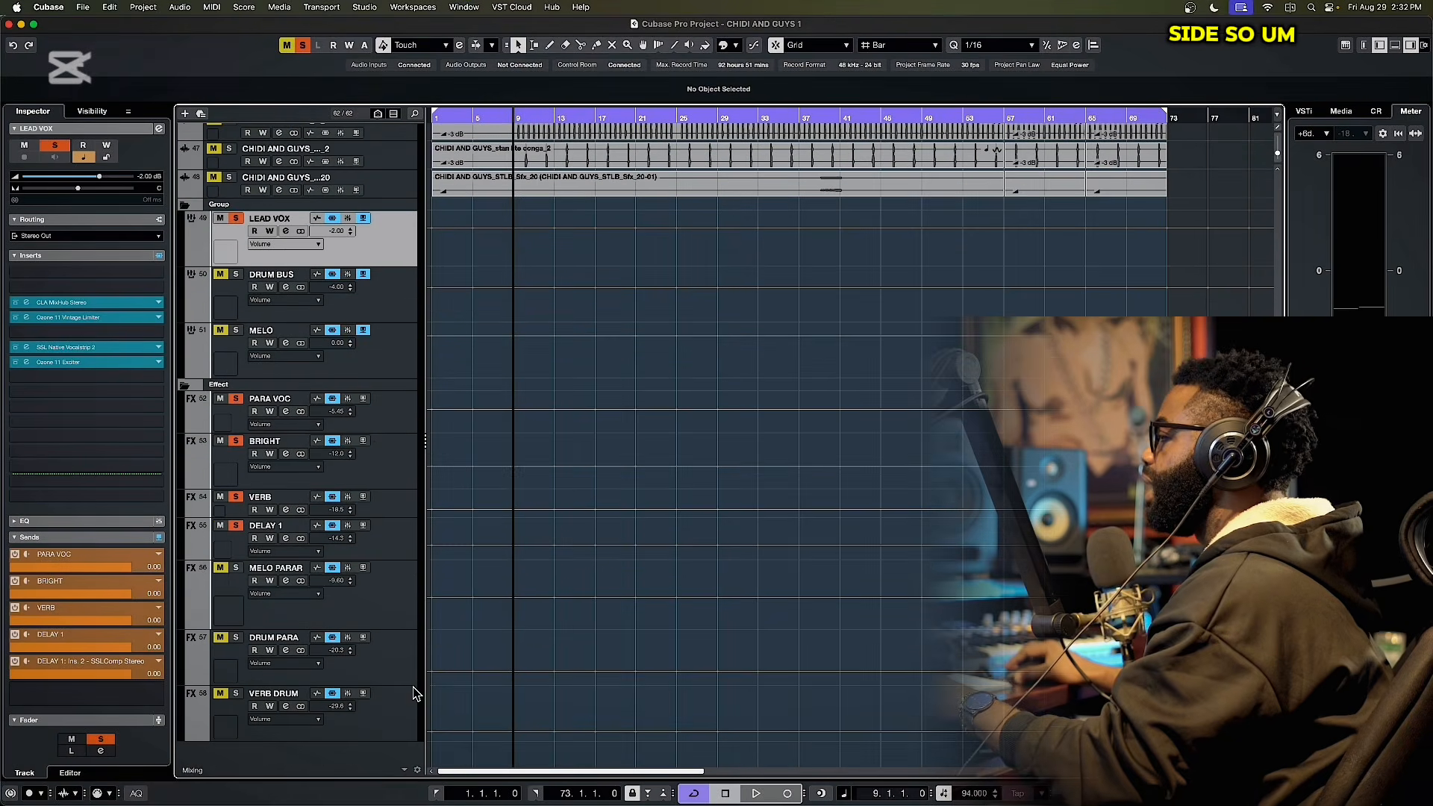
left_click(391, 429)
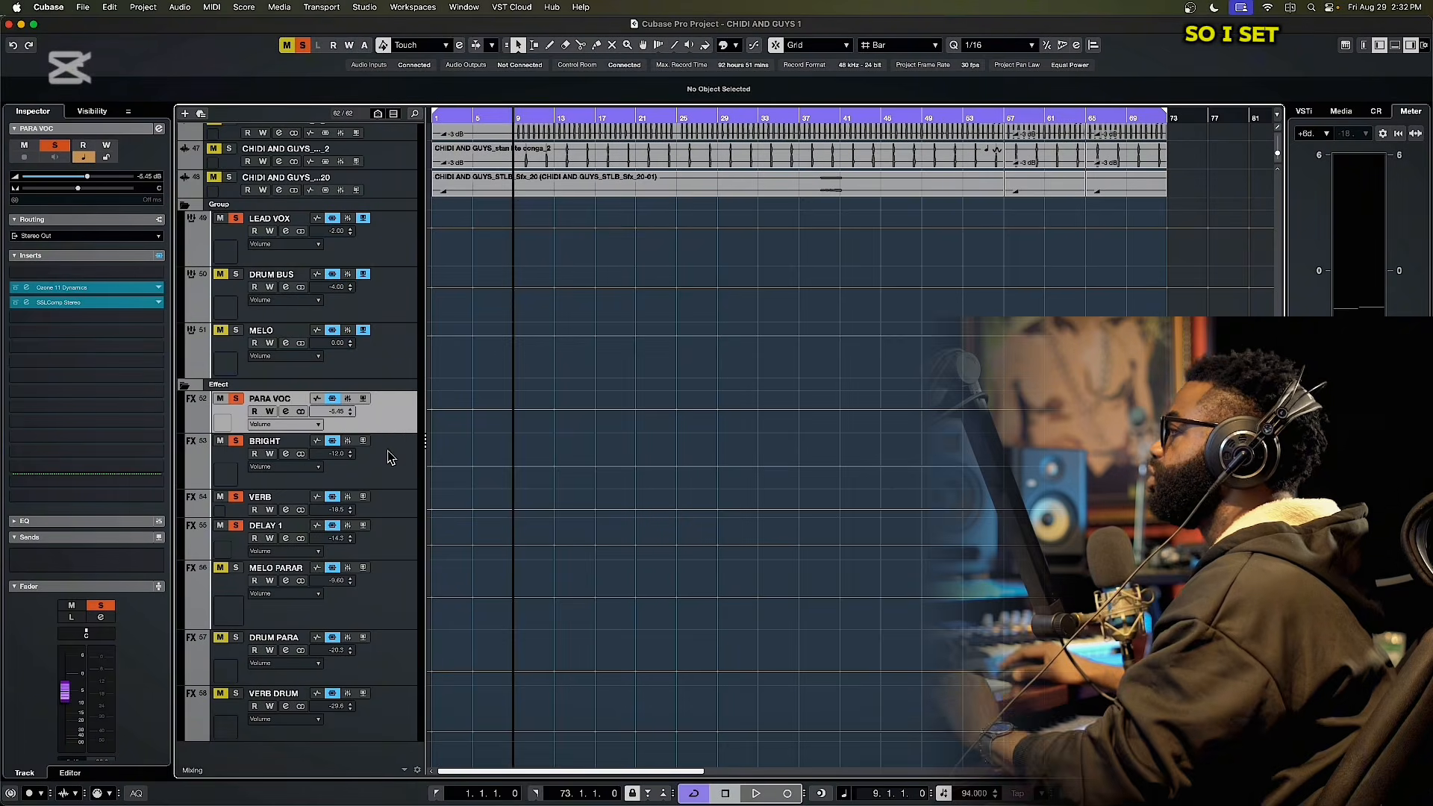
scroll(395, 415, "up", 10)
scroll(396, 630, "down", 7)
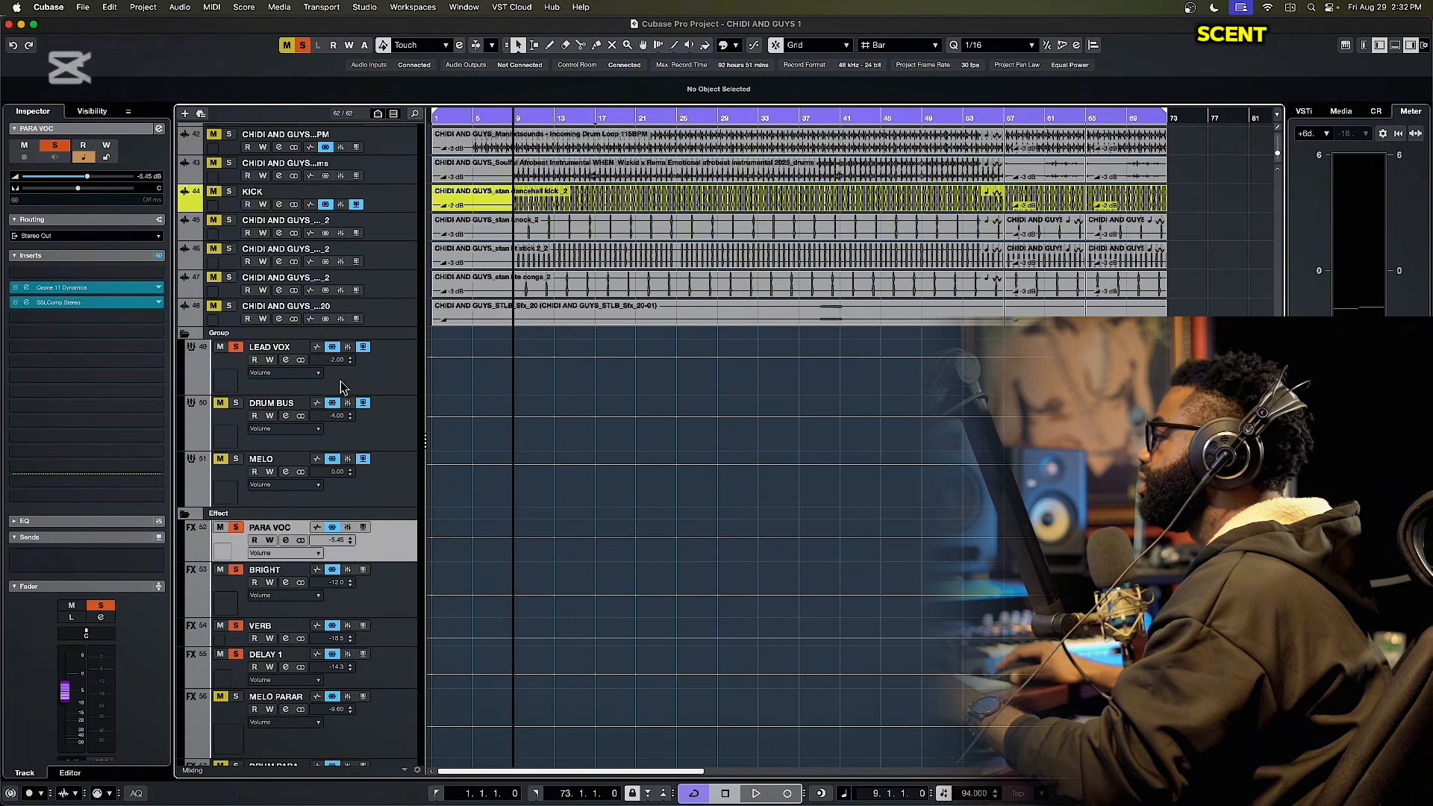
left_click(26, 288)
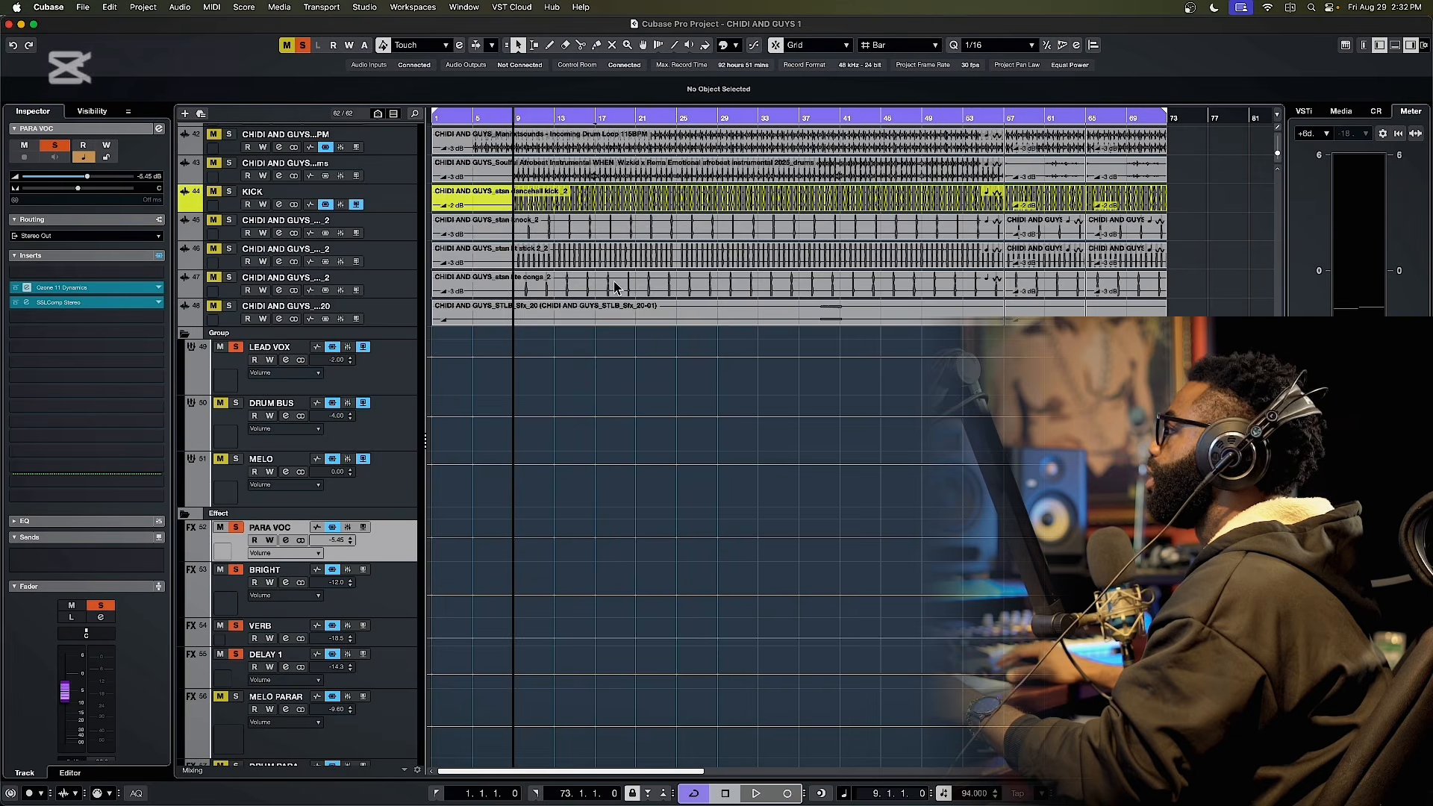
left_click_drag(554, 178, 608, 284)
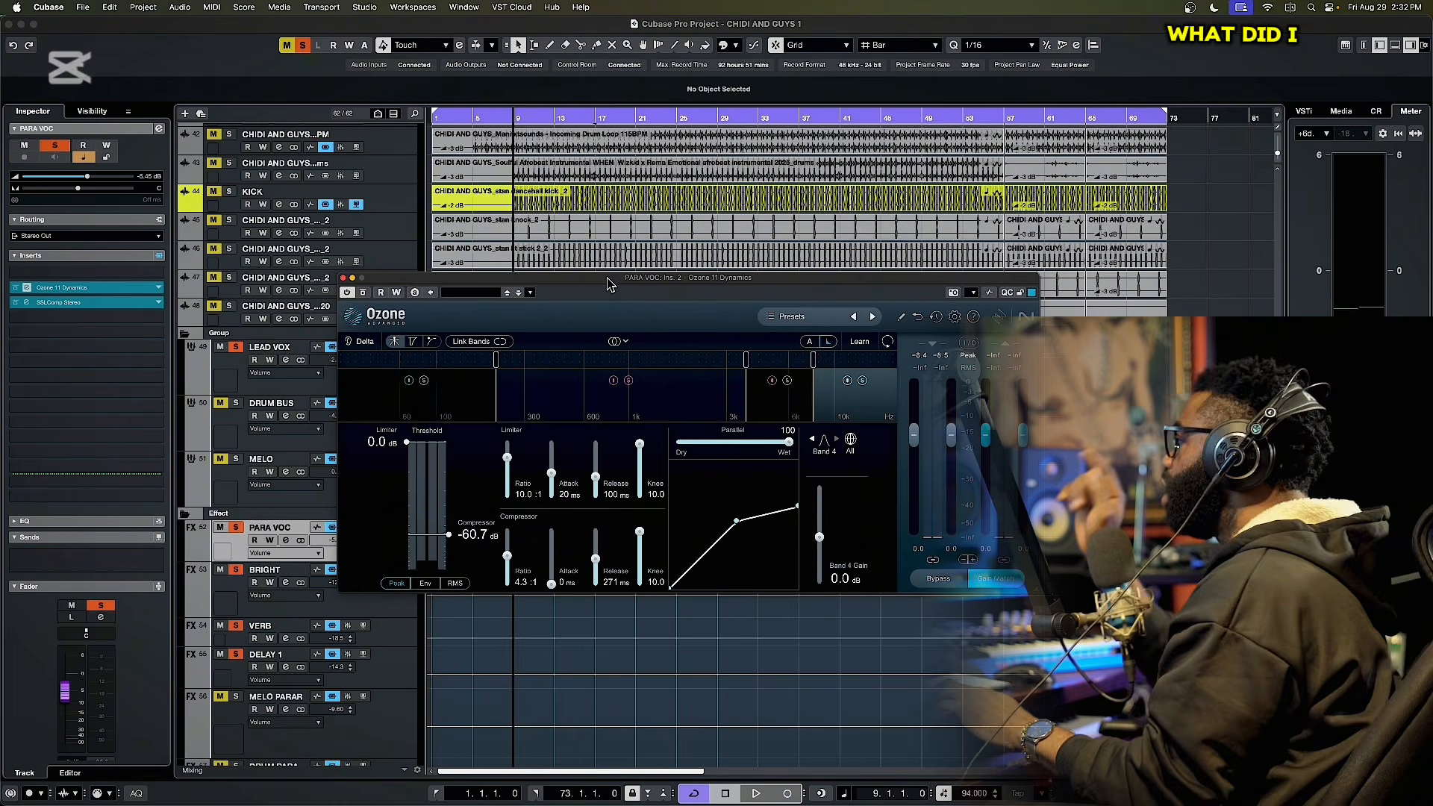
- Play the soloed vocals to observe how Ozone 11 Dynamics compresses the PARA VOC signal
key("space")
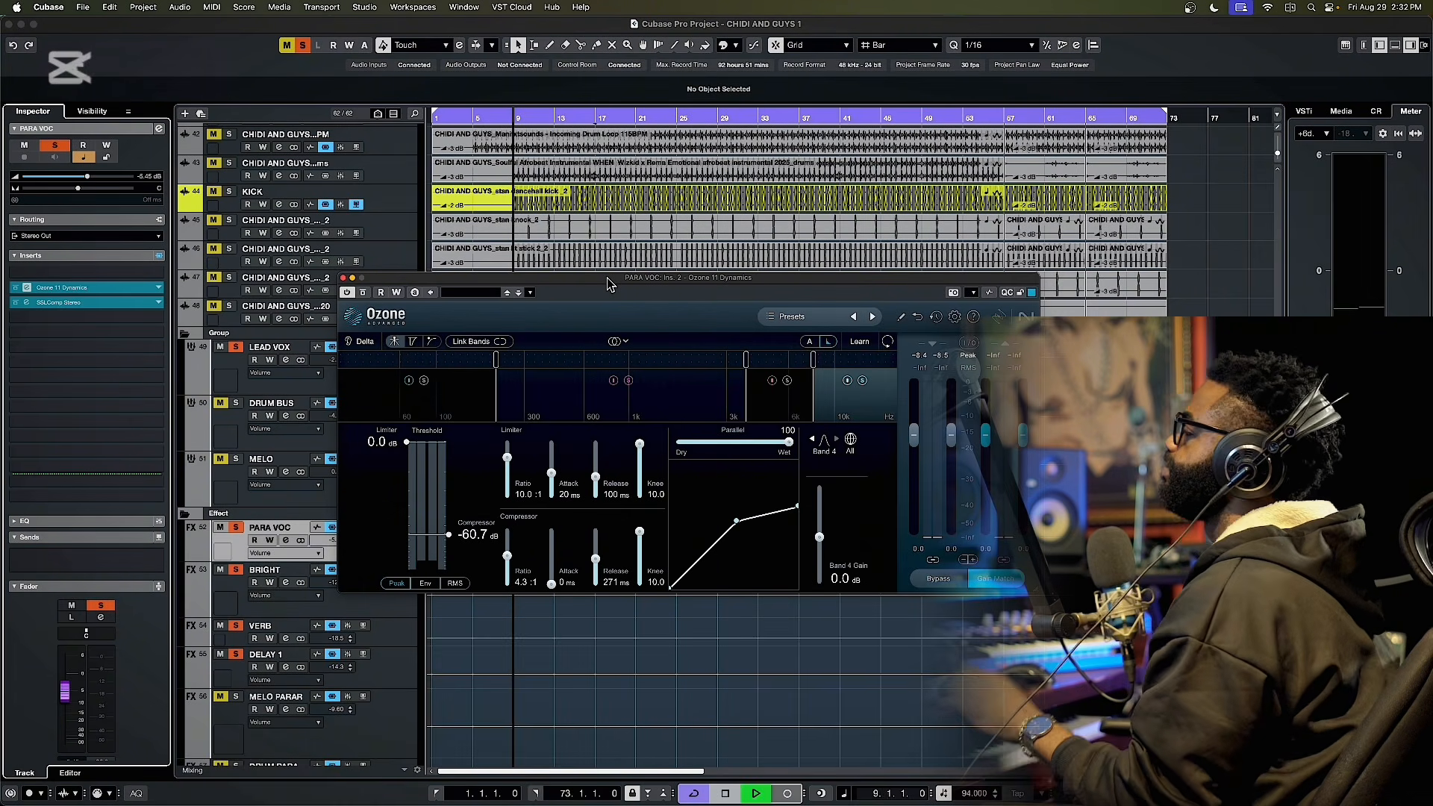
left_click_drag(597, 290, 454, 251)
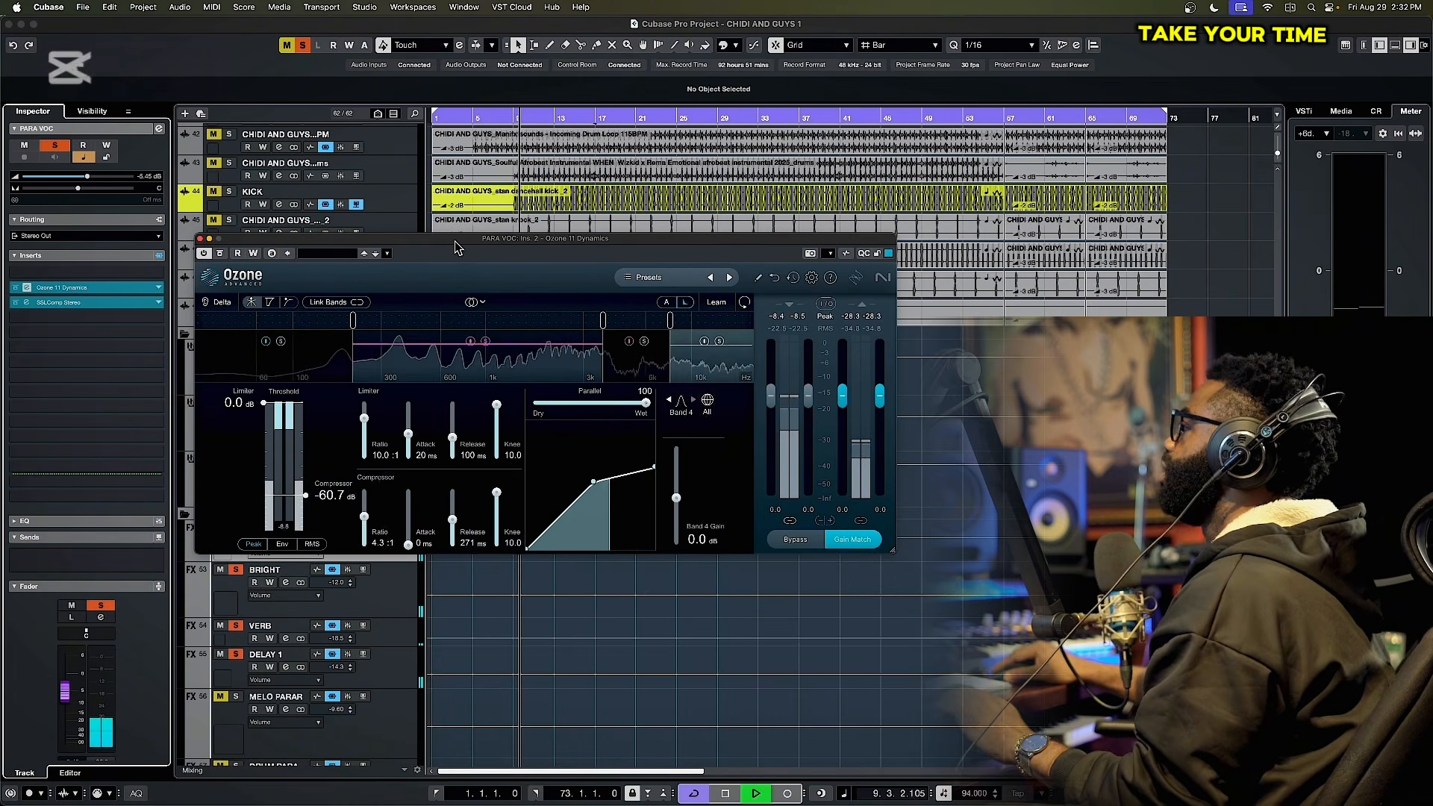
key("space")
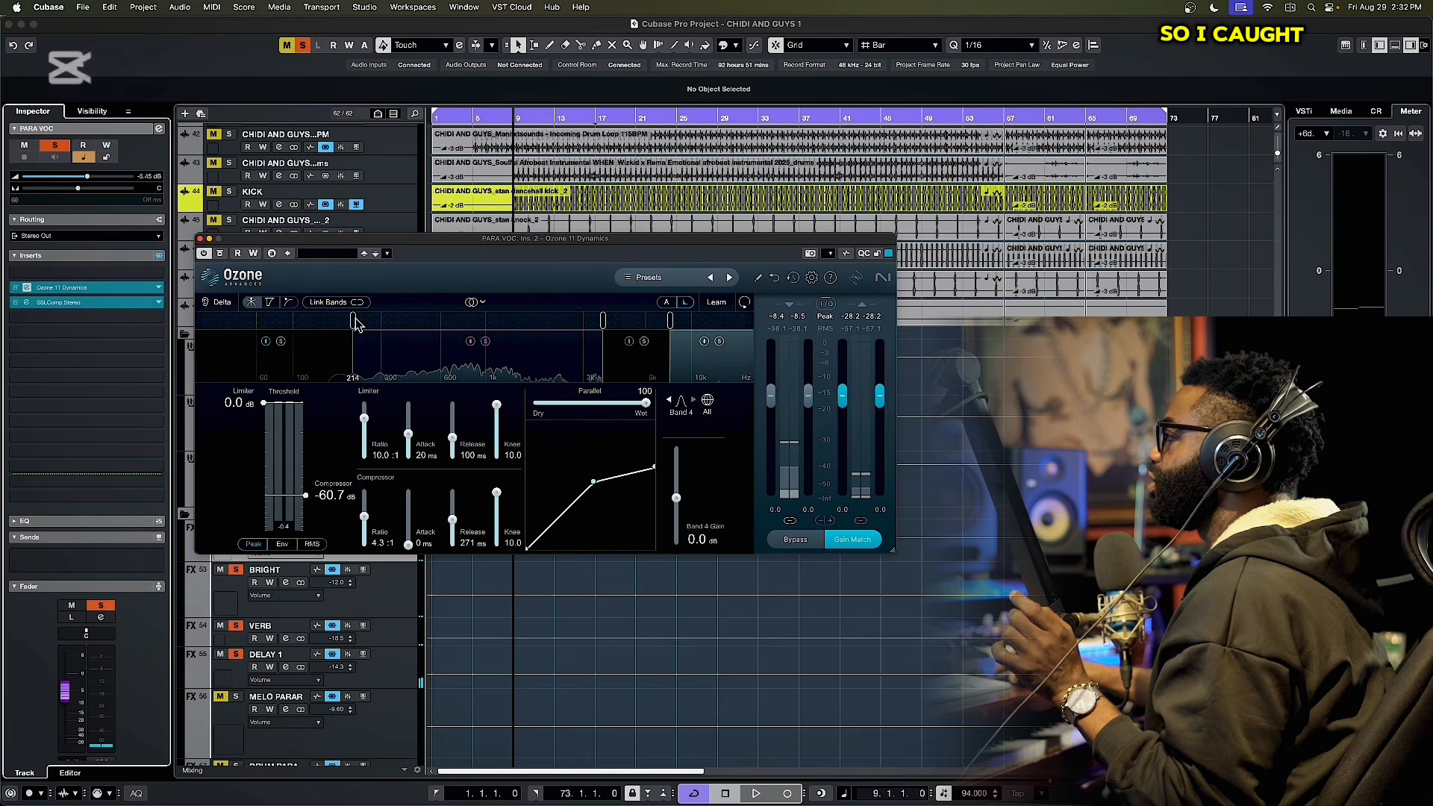
- Set the lowest band crossover in Ozone 11 Dynamics to 223 Hz and audition the vocals
left_click_drag(354, 321, 362, 327)
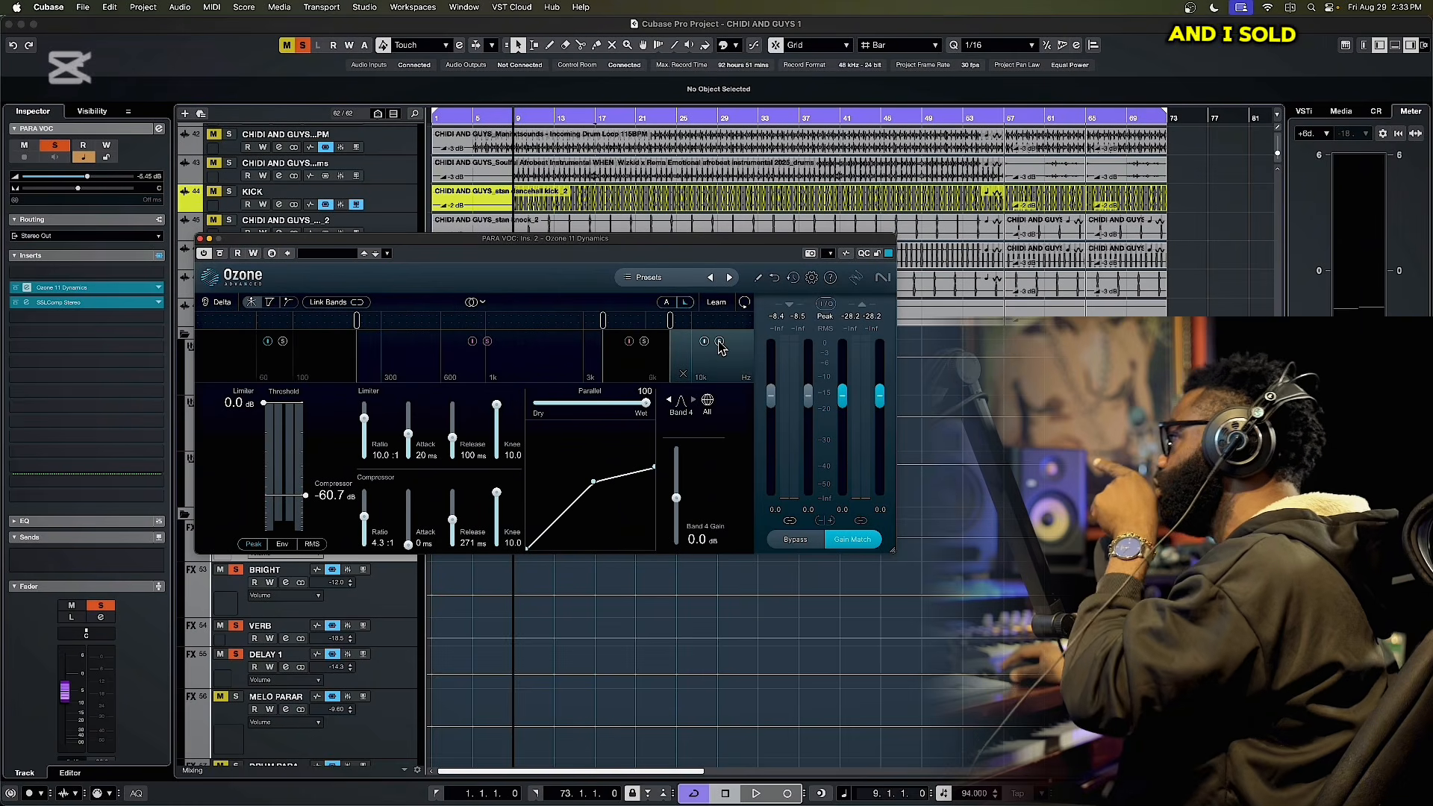
left_click_drag(584, 259, 553, 251)
key("space")
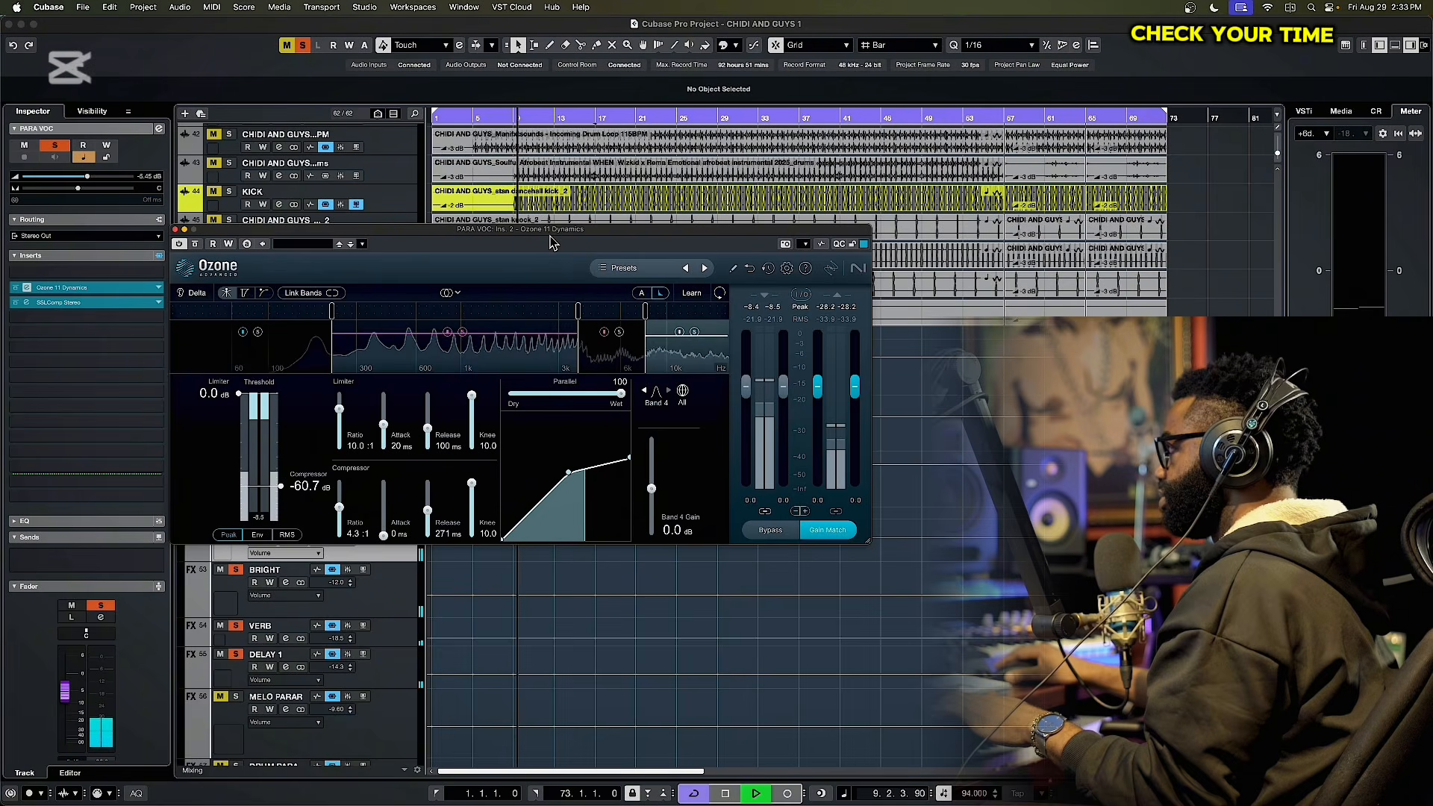
left_click_drag(554, 238, 572, 235)
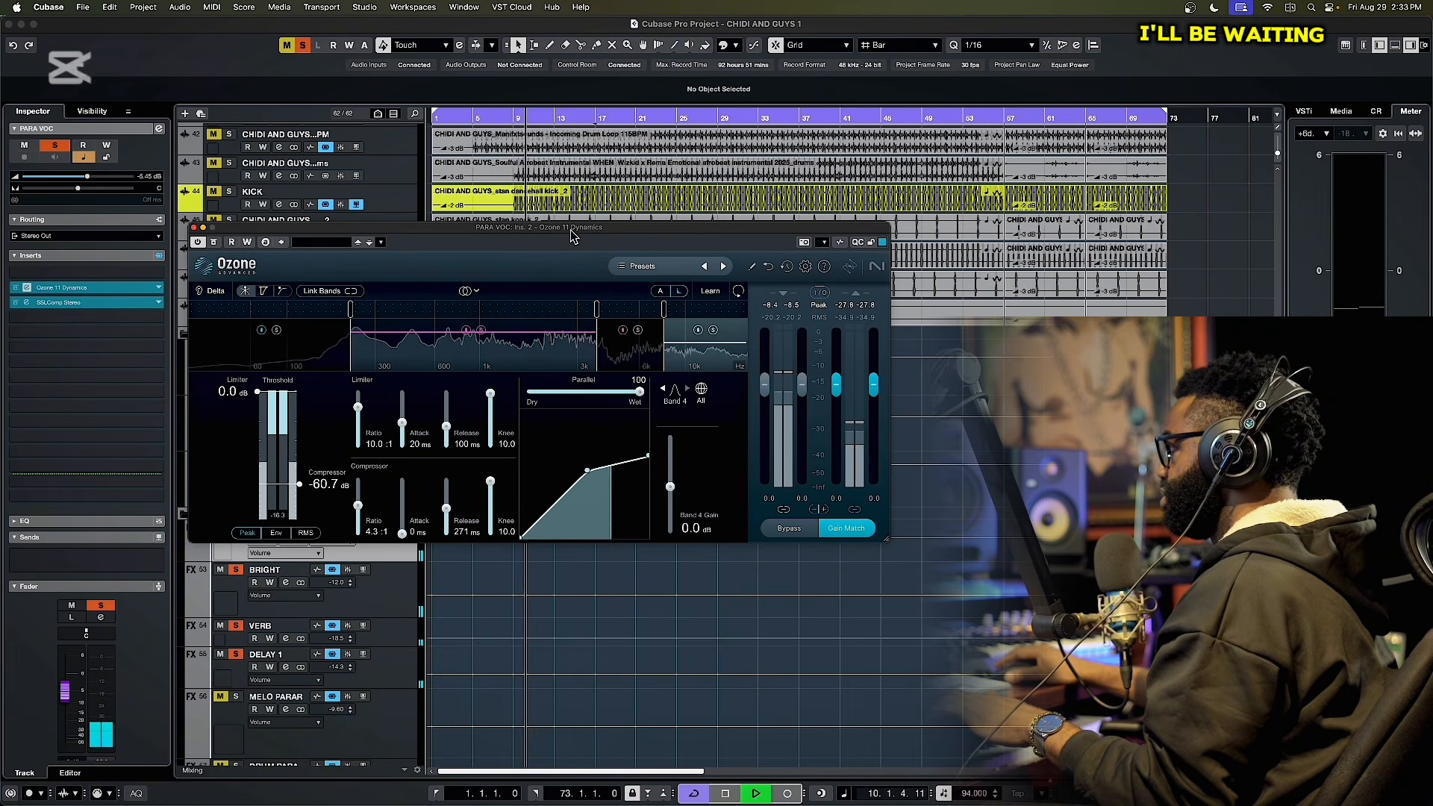
key("space")
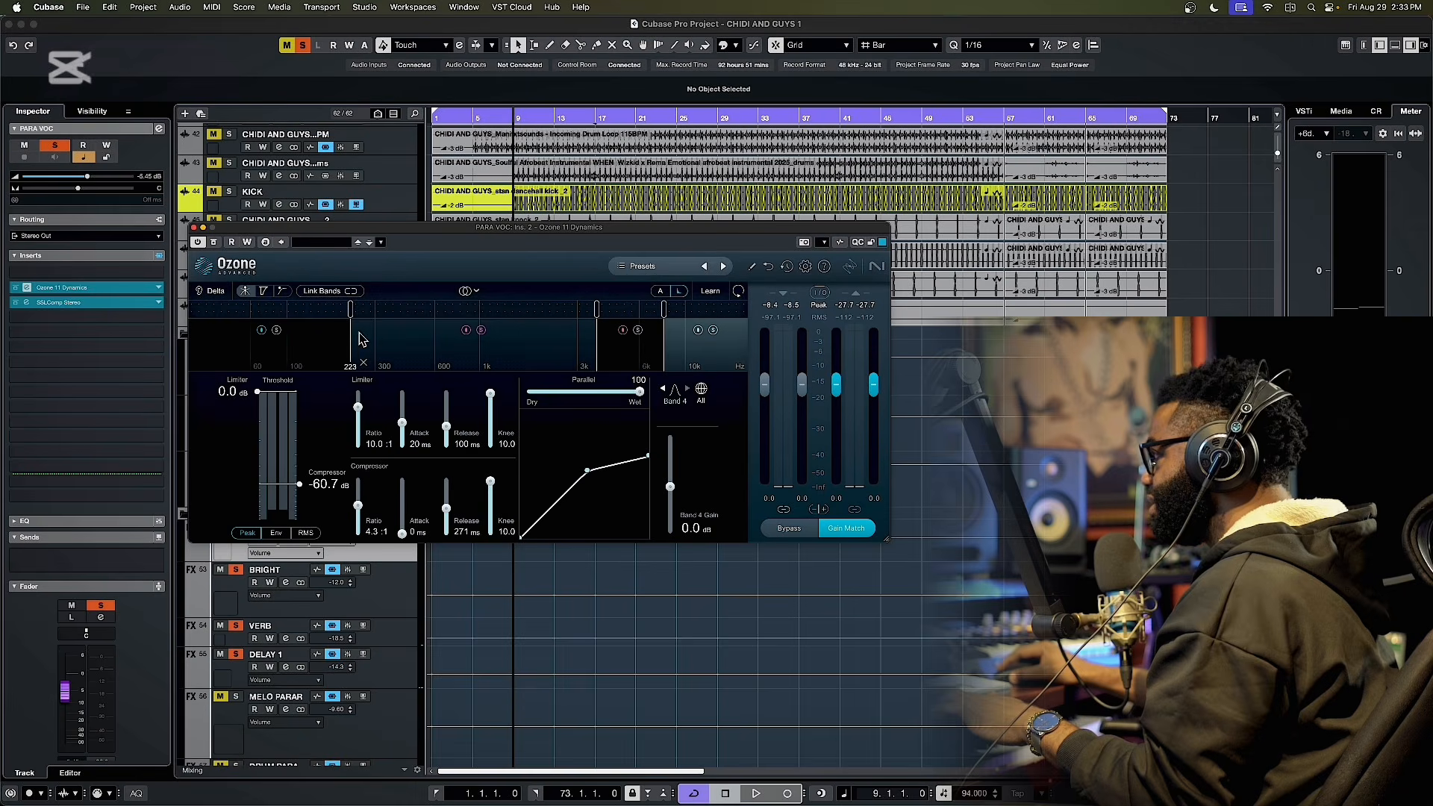
- Check the crossovers and the bypass and solo states of the Ozone Dynamics bands while auditioning the vocals
mouse_move(353, 325)
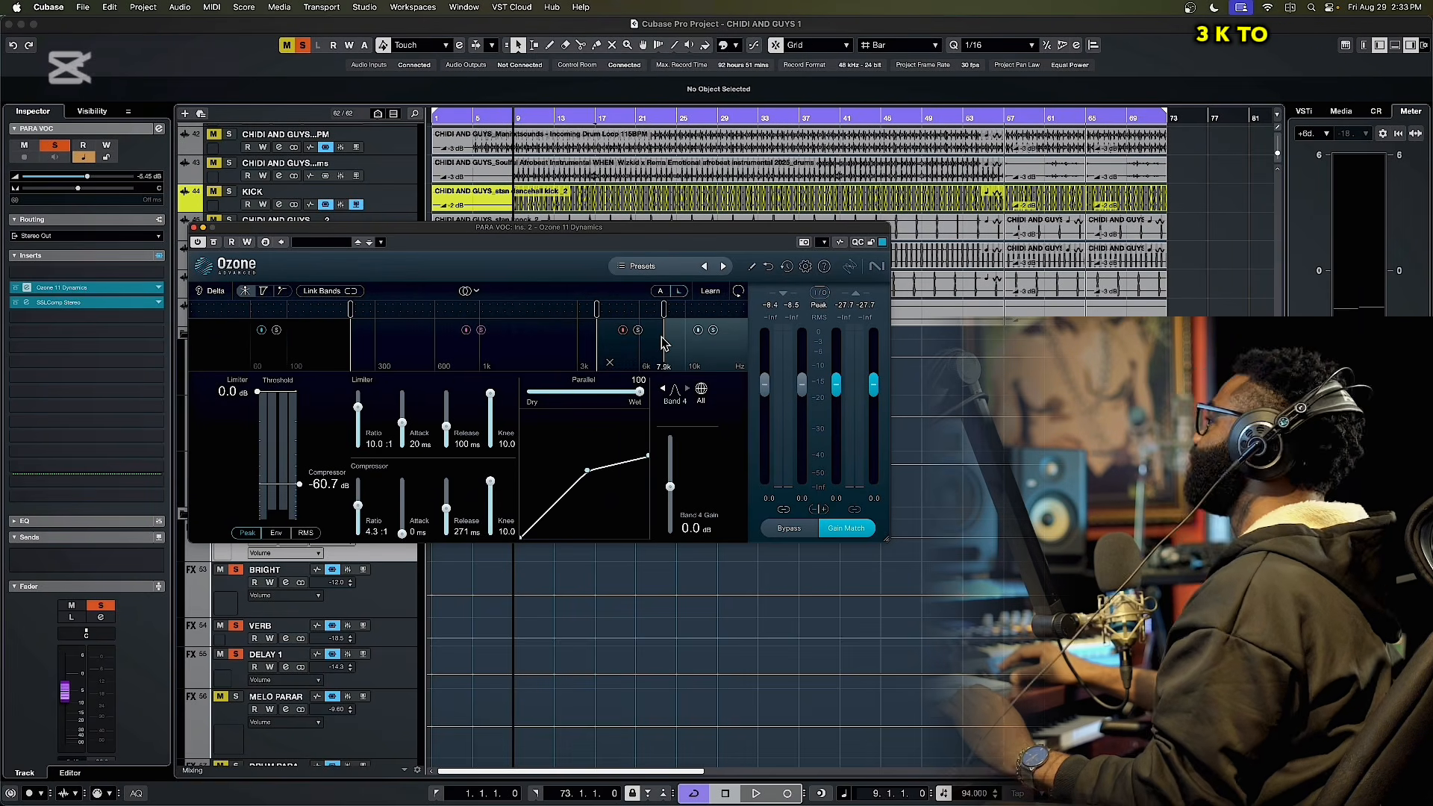
left_click(622, 329)
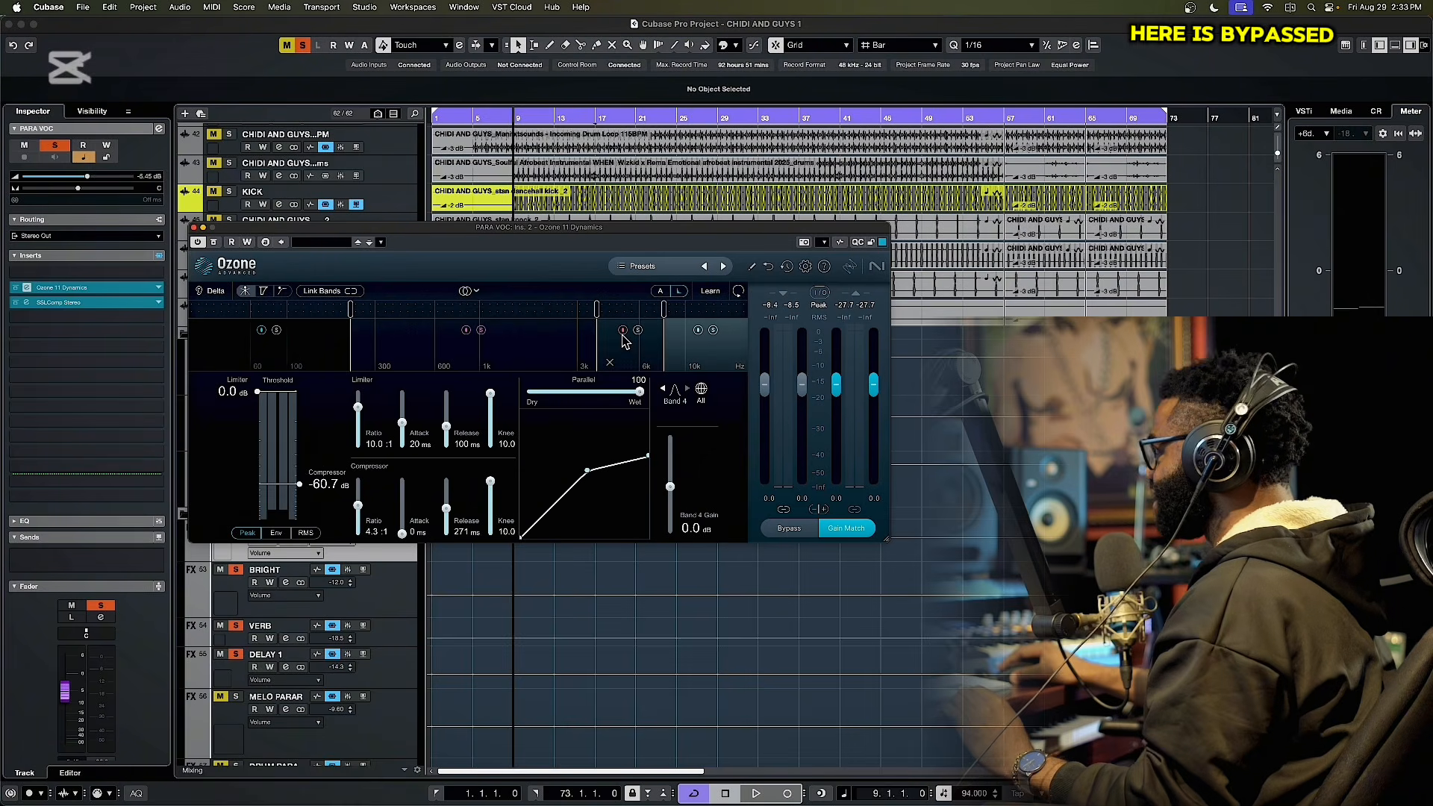
left_click(480, 330)
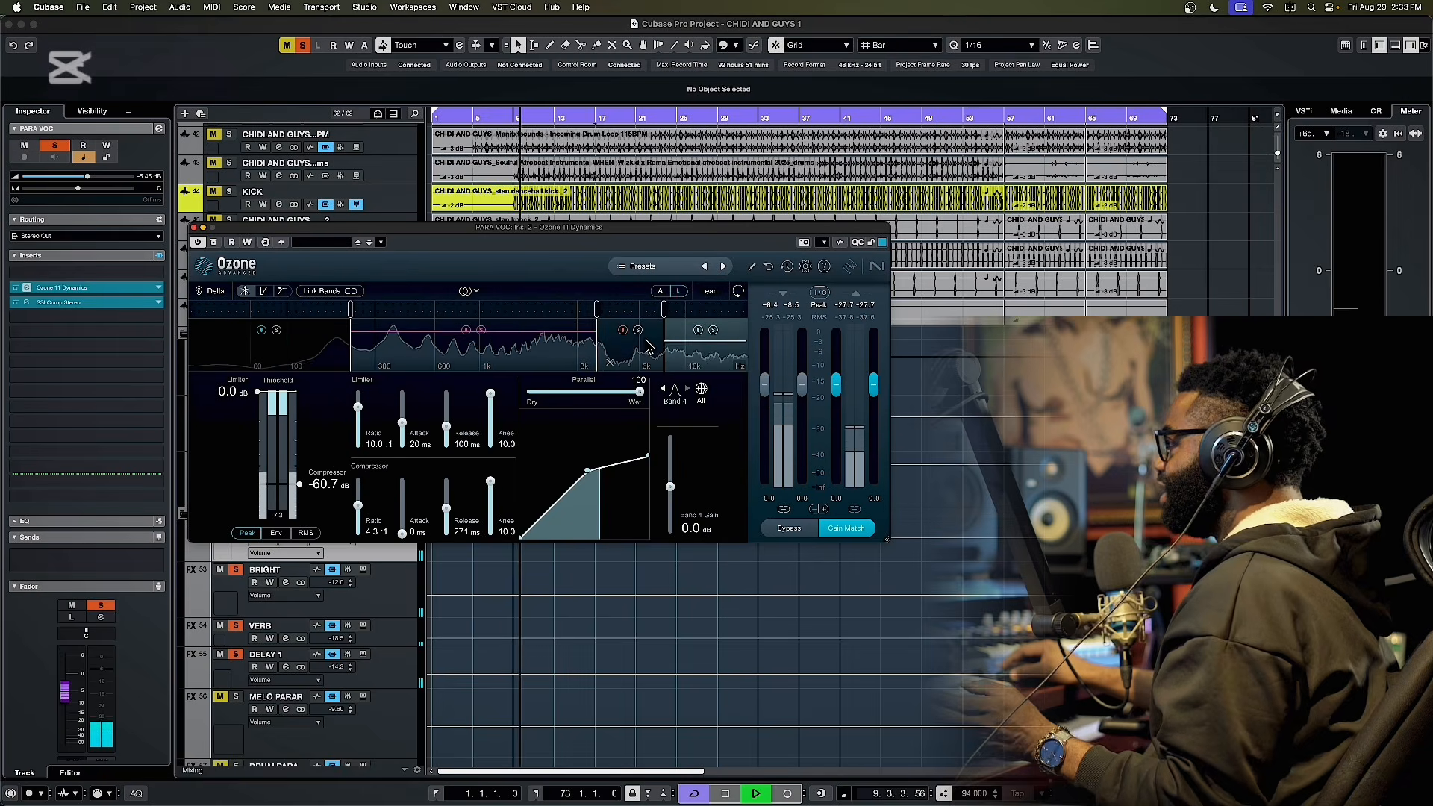
key("space")
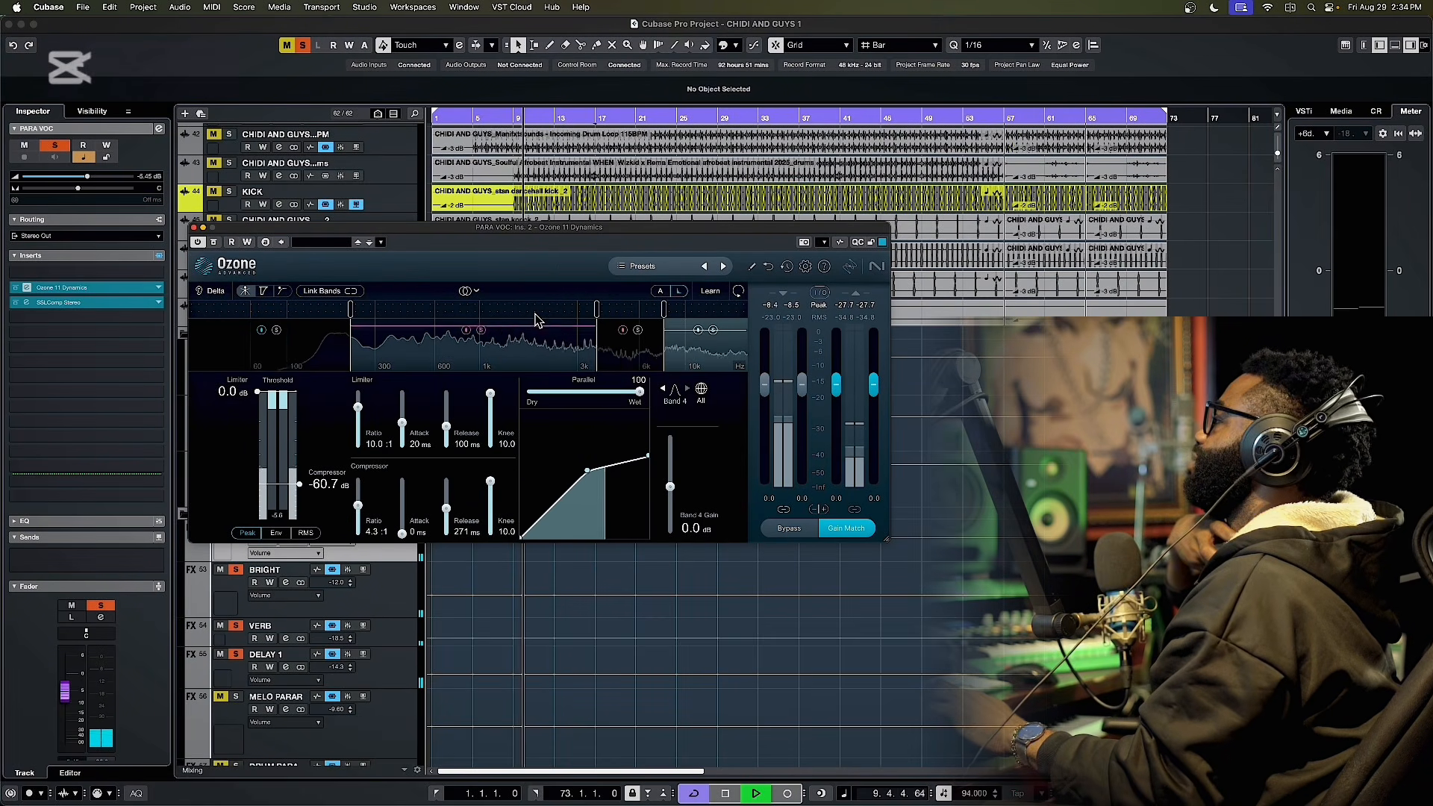
key("space")
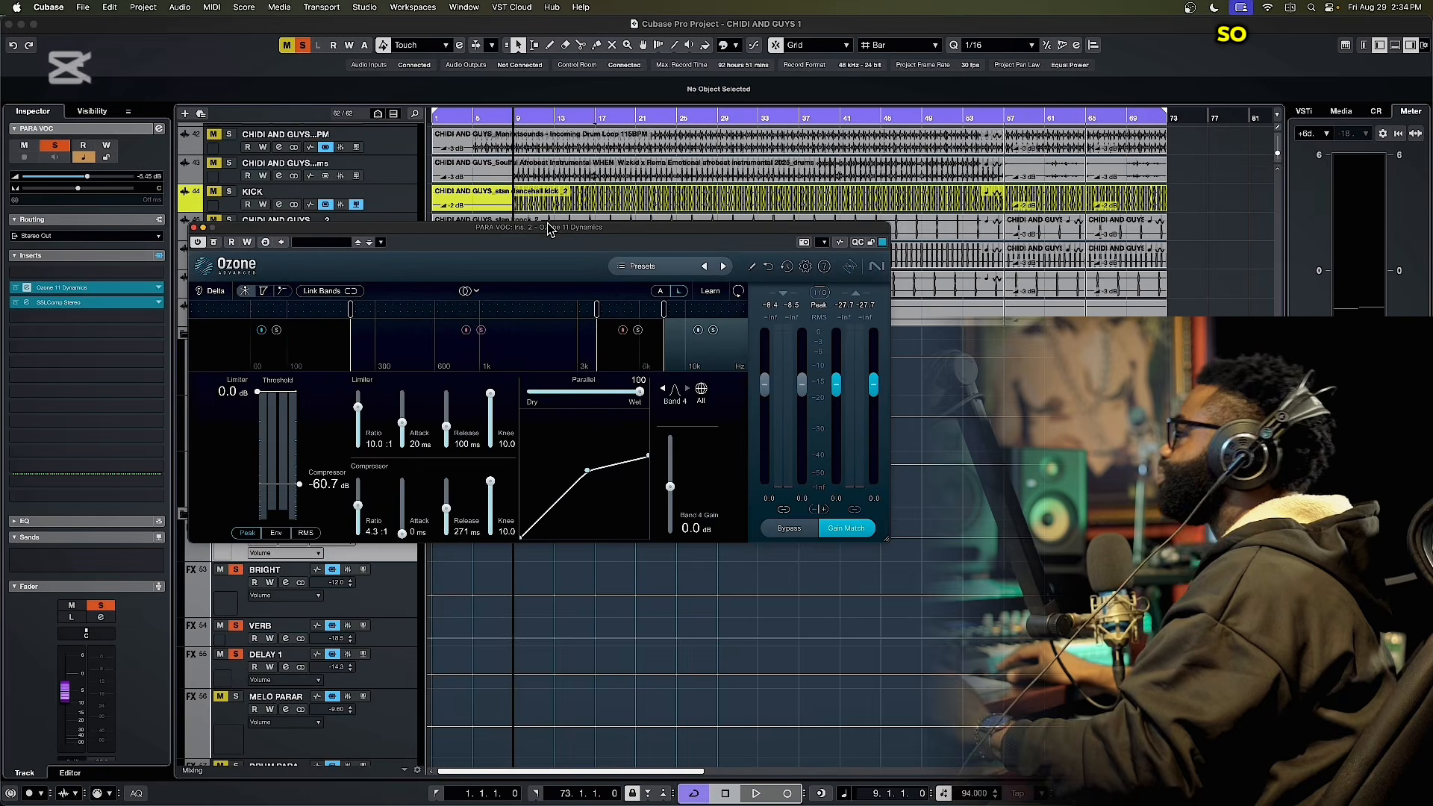
- Replay the vocals through the Ozone multiband compressor and close the plugin window
left_click_drag(549, 229, 601, 255)
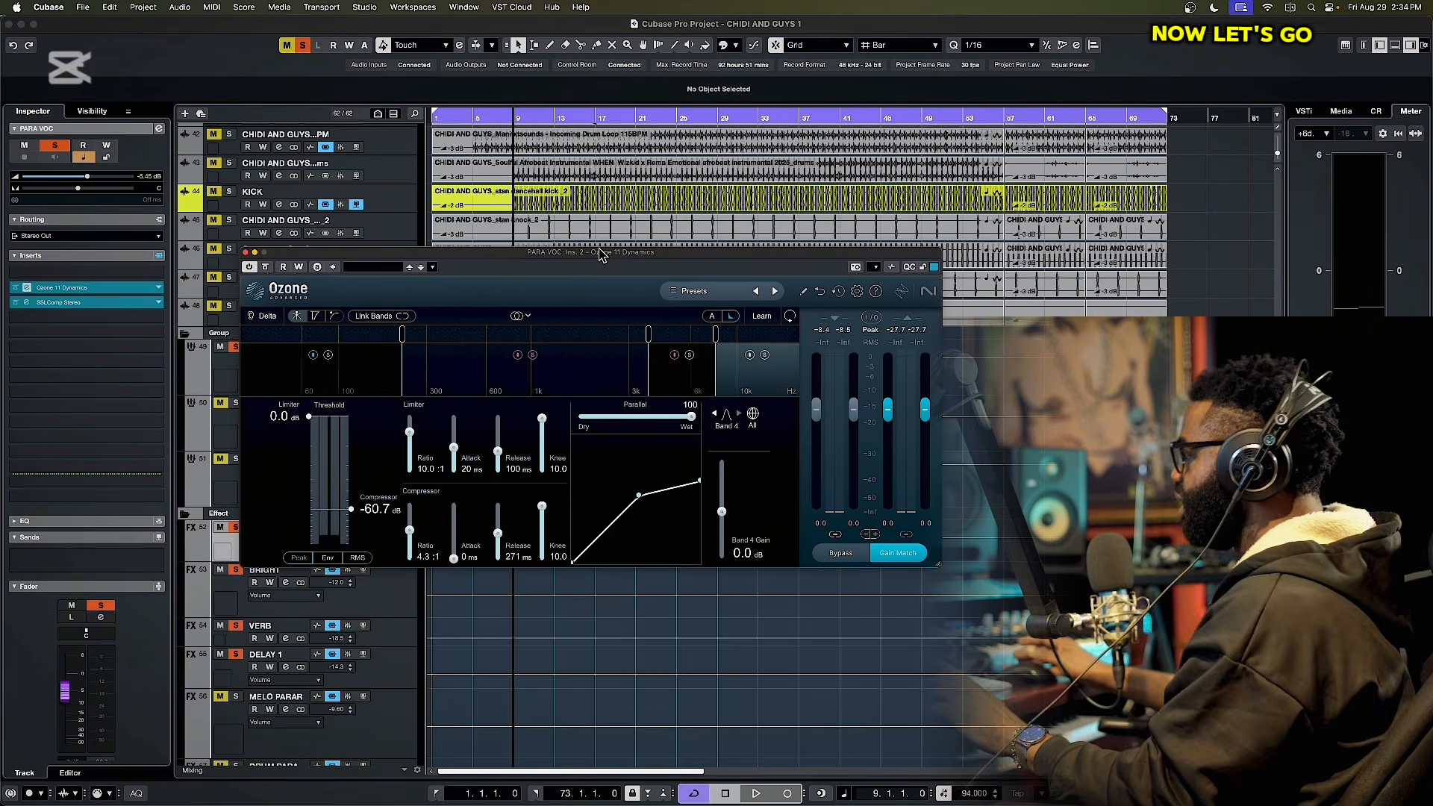
key("space")
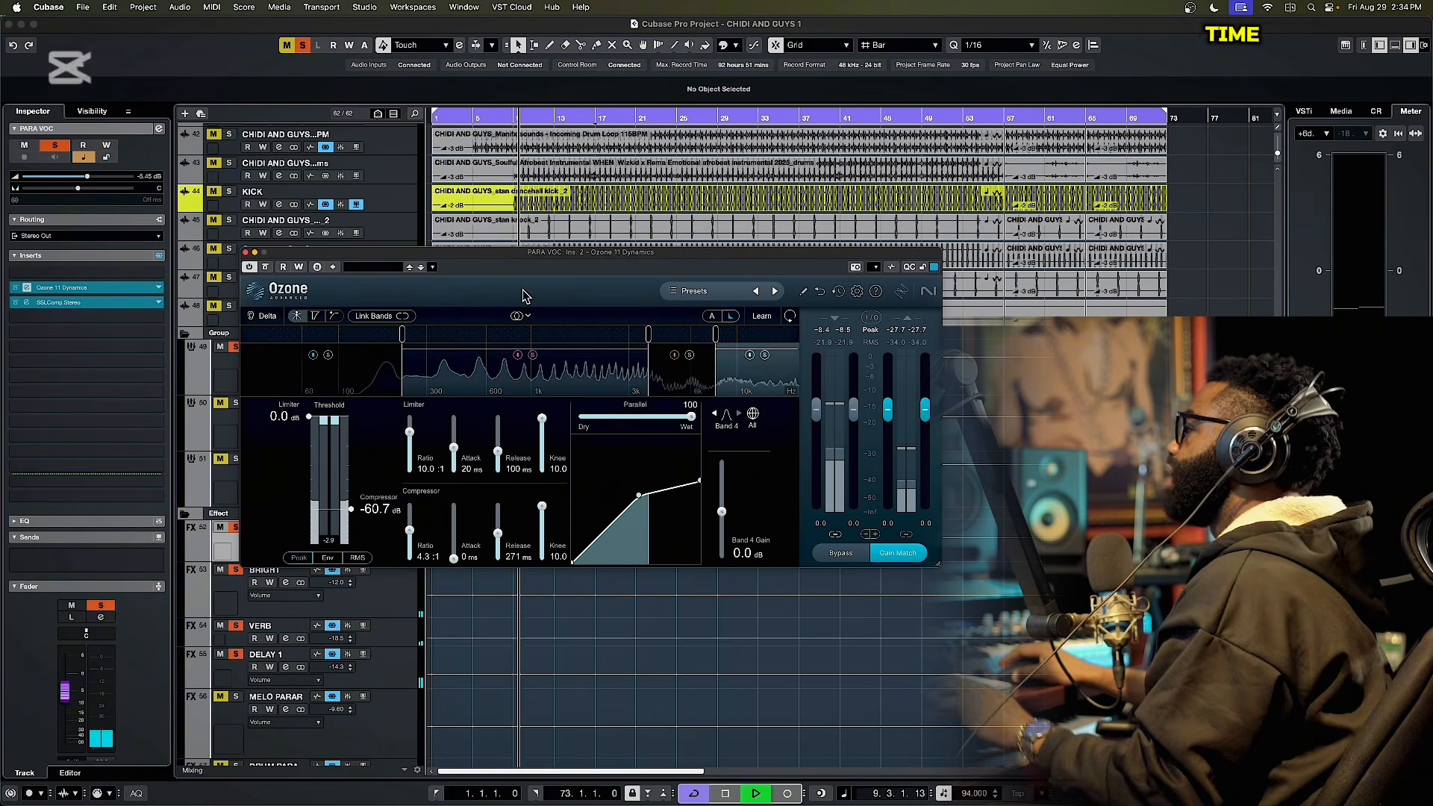
key("space")
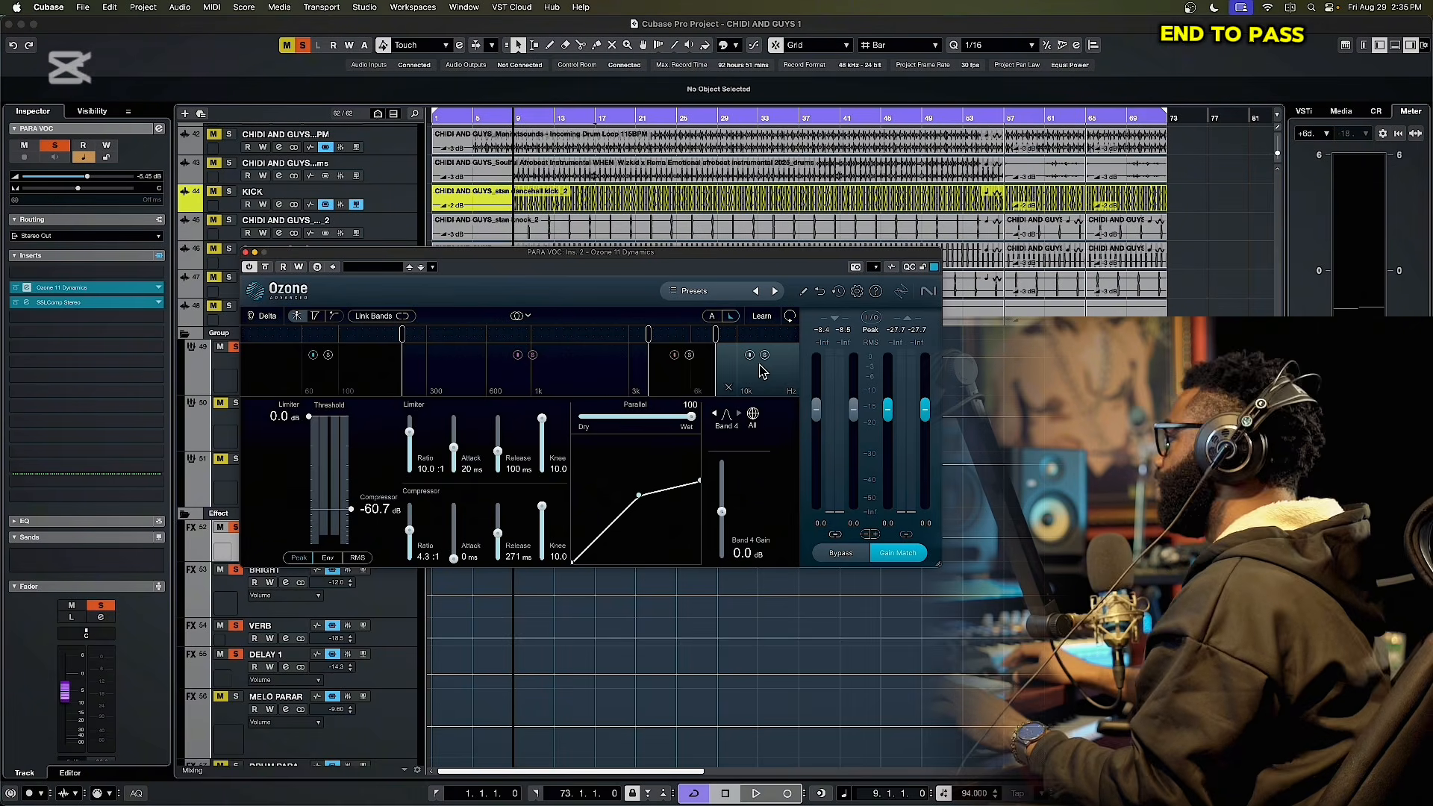
key("space")
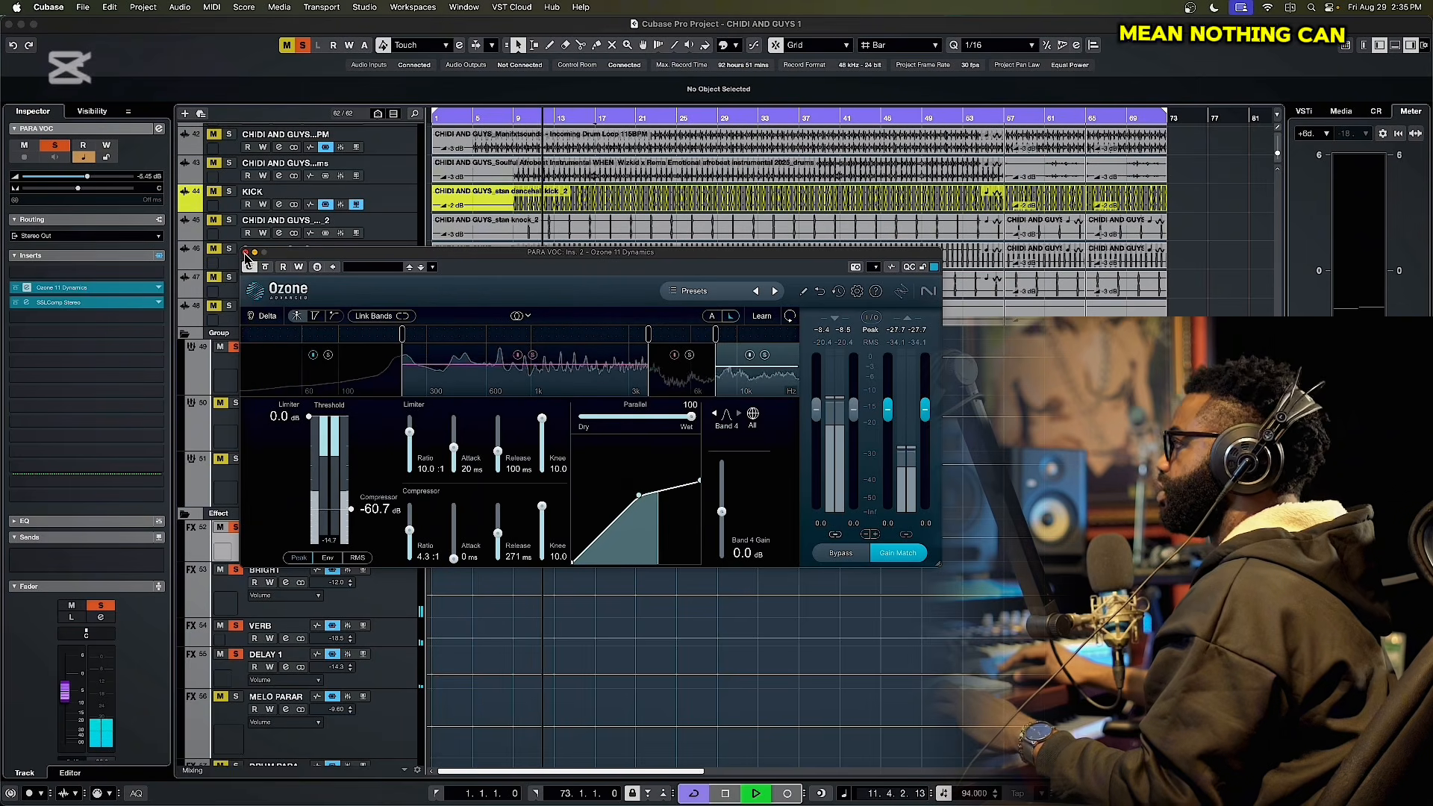
key("space")
left_click(247, 253)
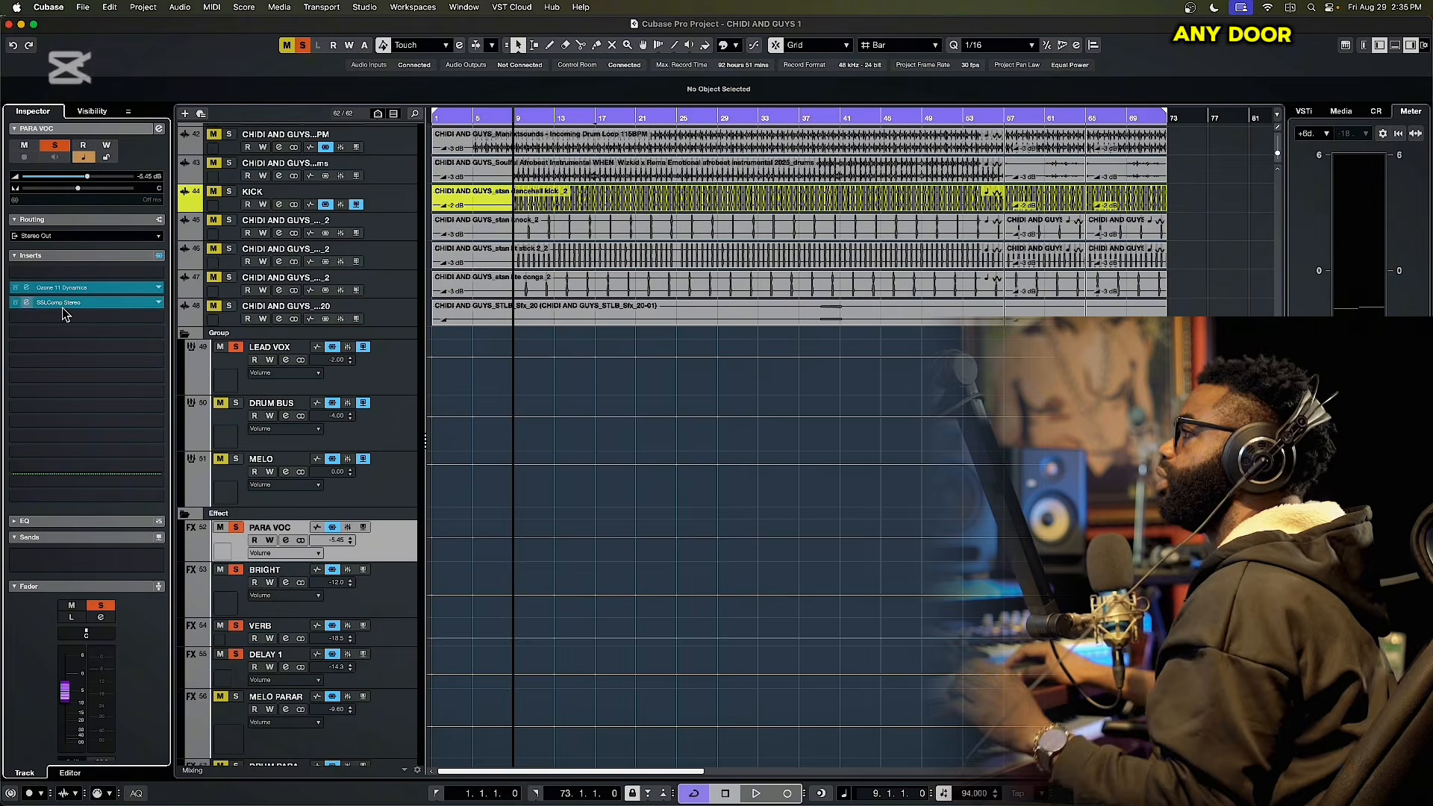
- Open the SSLComp Stereo insert on the PARA VOC channel and reposition its window to review the compressor settings
left_click(37, 306)
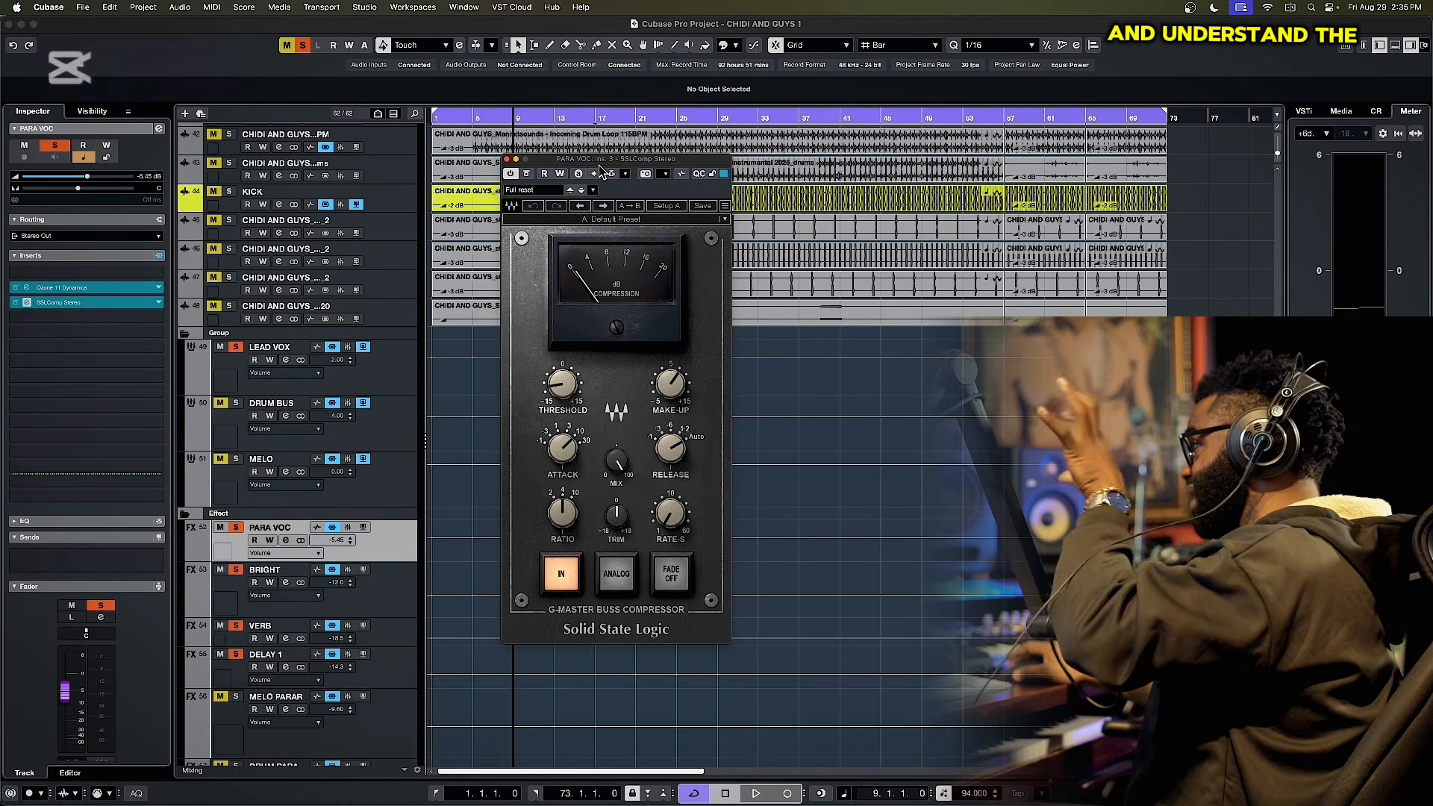
left_click_drag(619, 163, 597, 177)
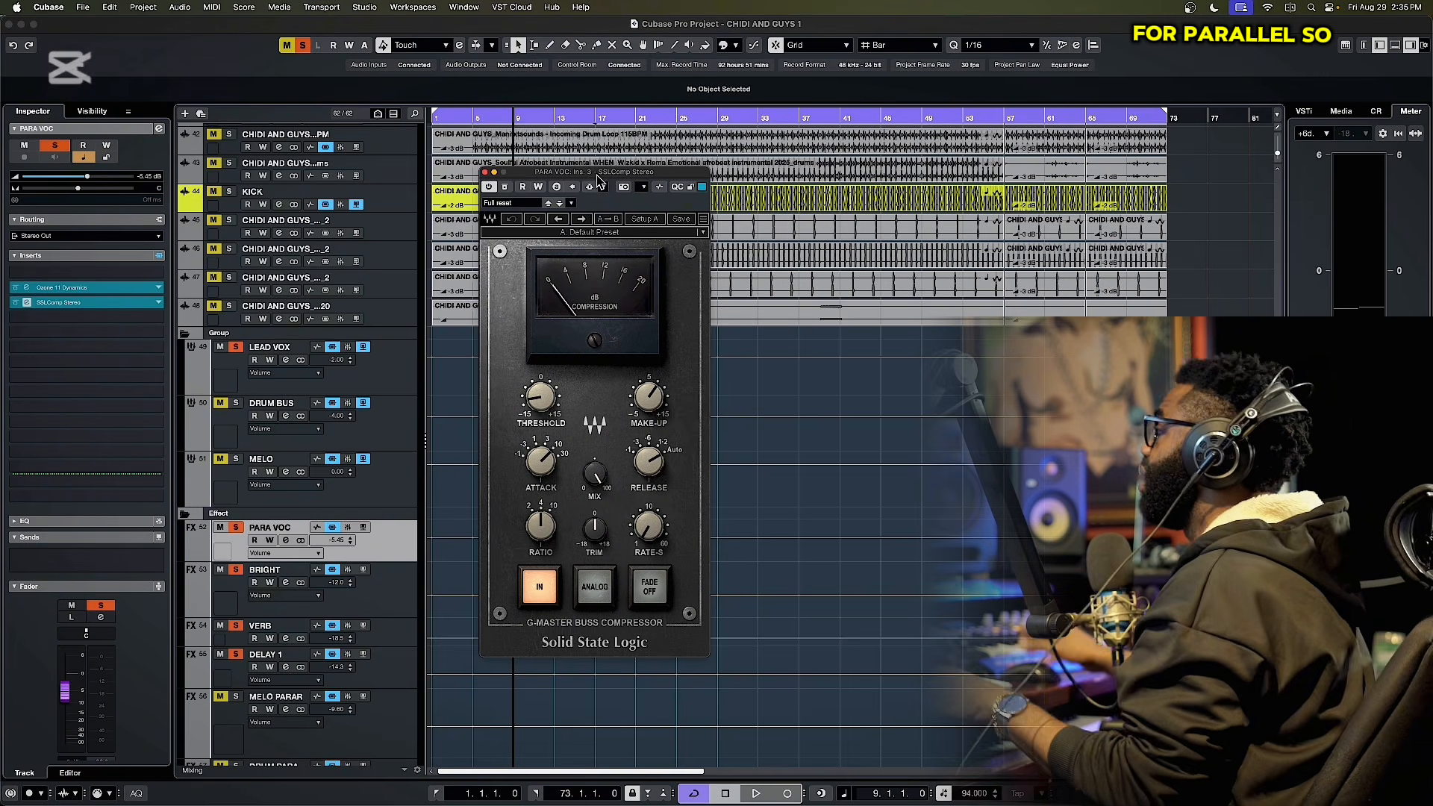
left_click_drag(631, 197, 582, 132)
key("space")
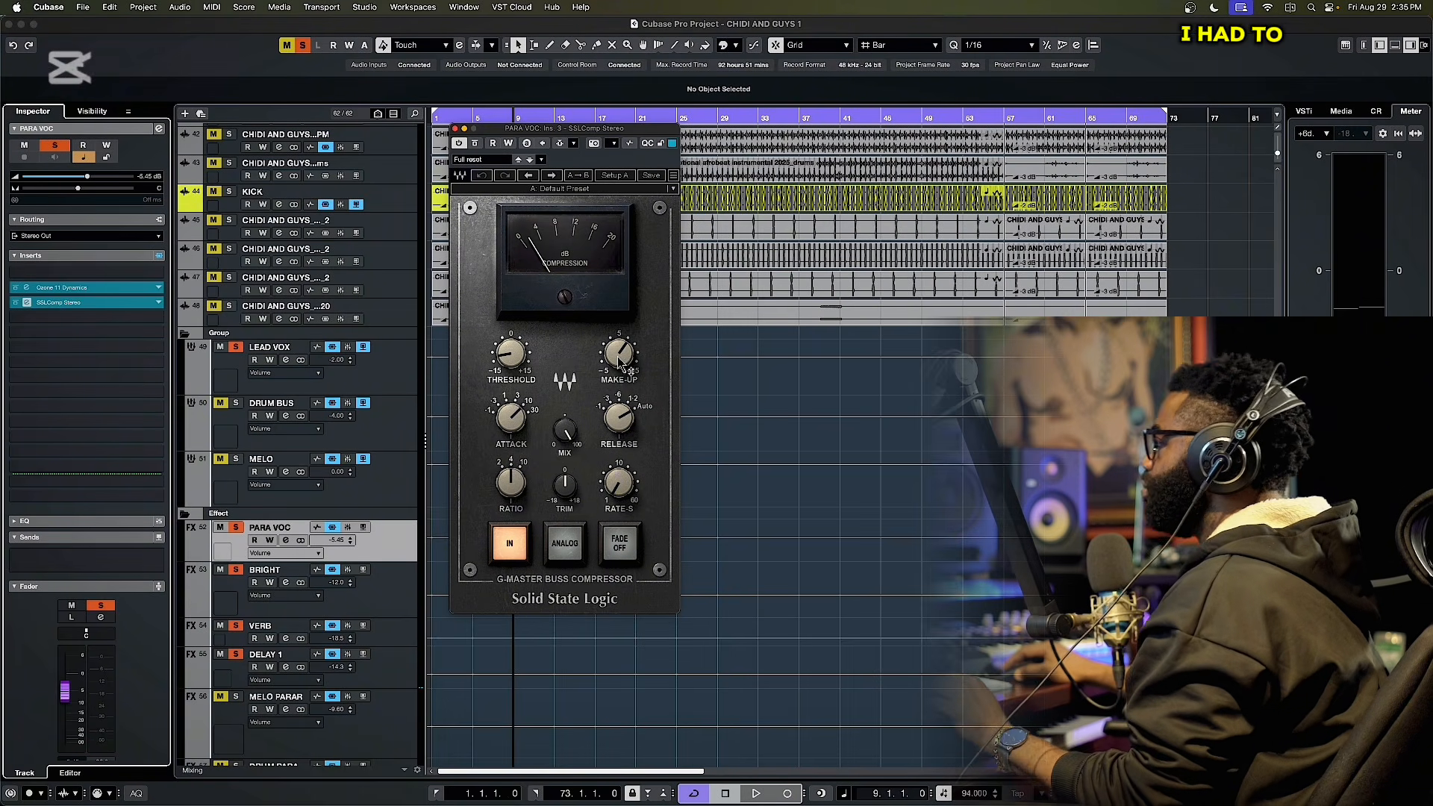
- Try different make-up and attack settings on the SSLComp compressor, returning the attack to 10 ms
left_click_drag(619, 363, 619, 352)
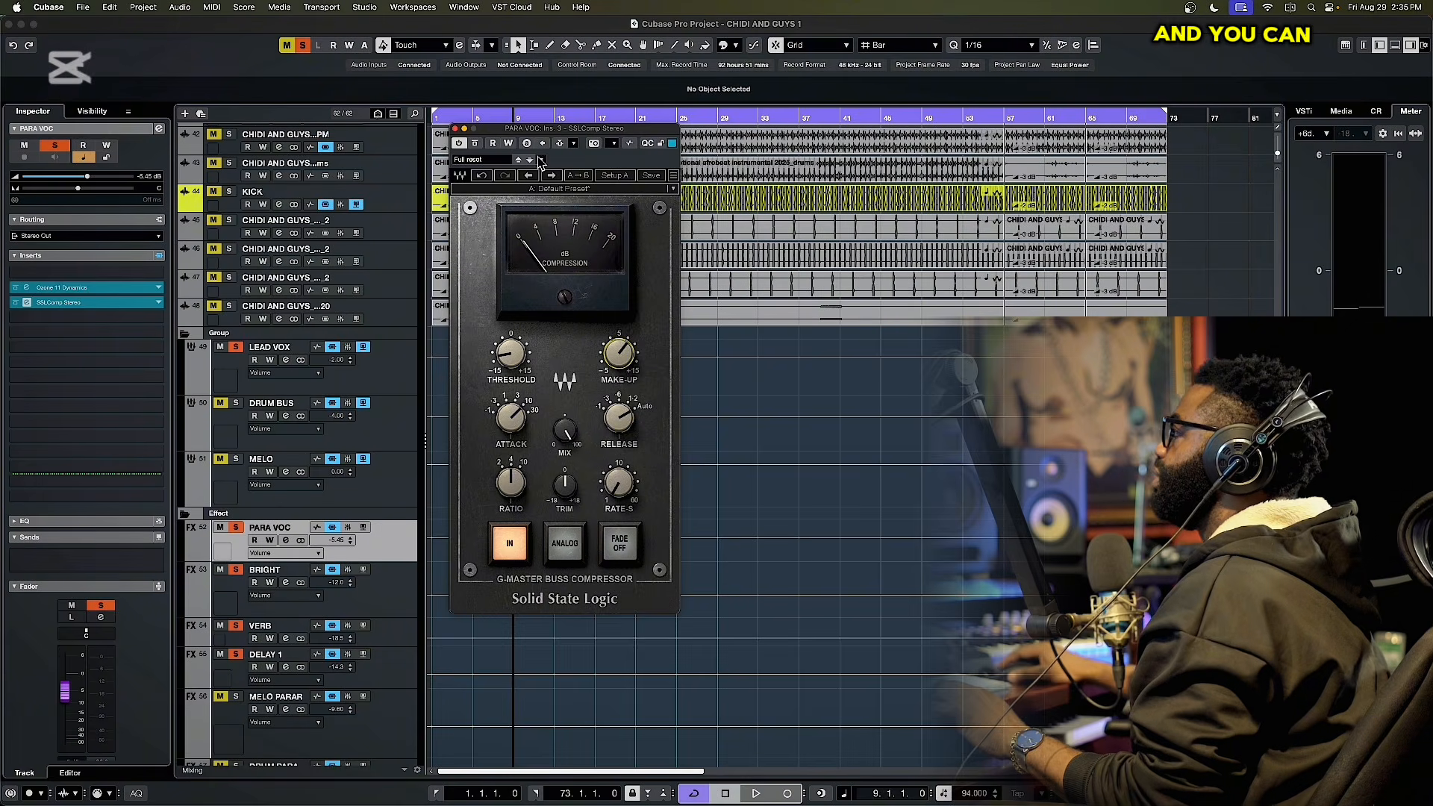
left_click(512, 423)
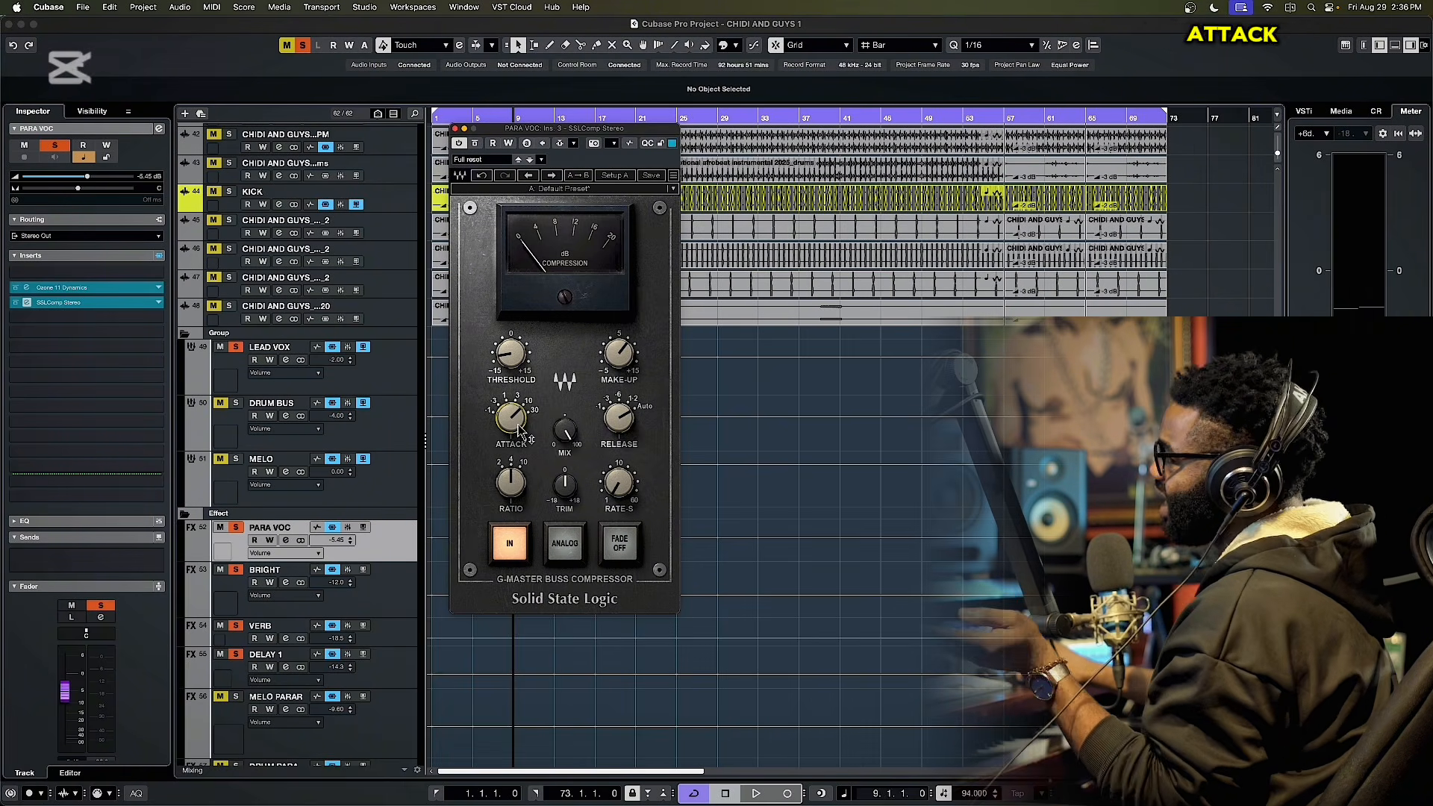
left_click_drag(511, 418, 510, 448)
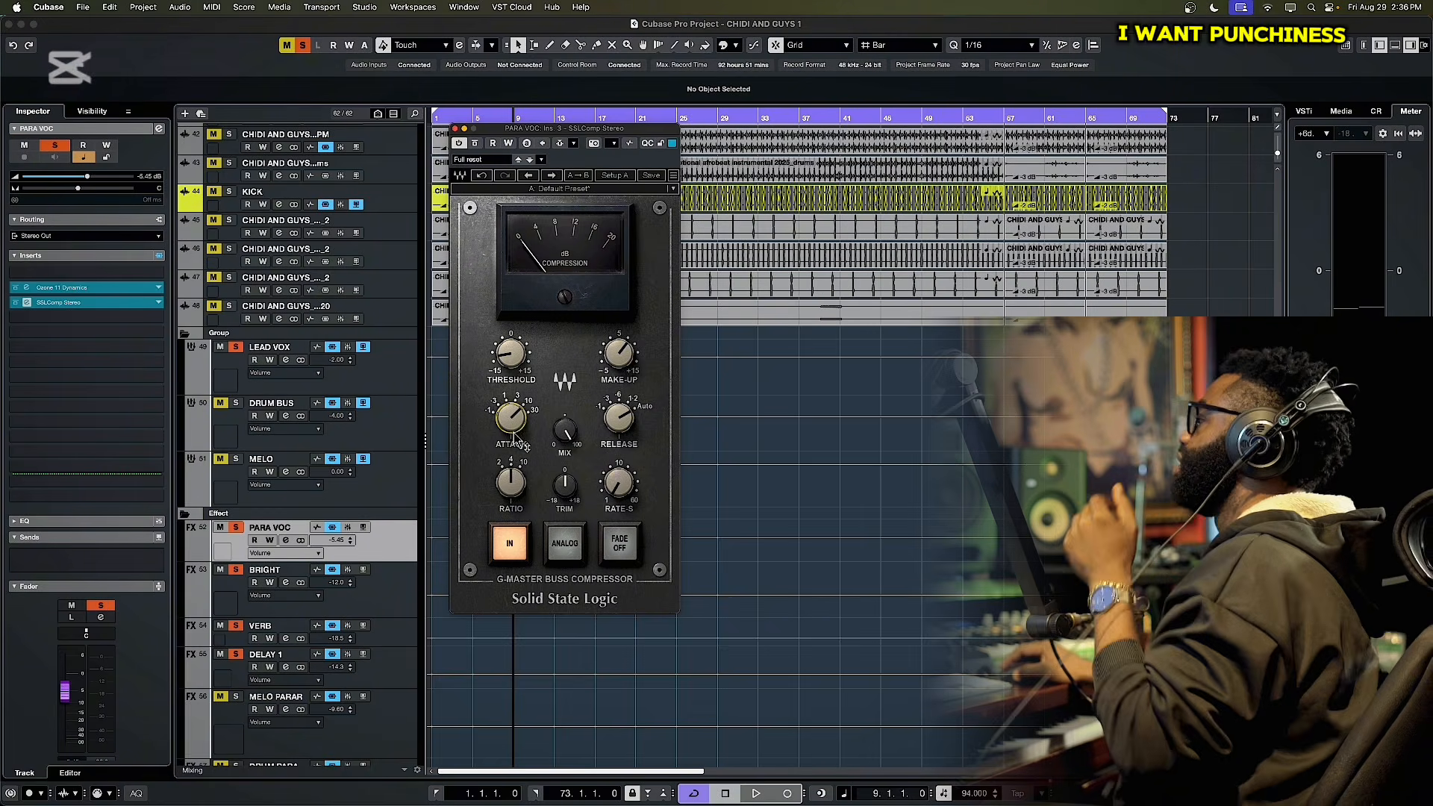
left_click_drag(515, 418, 514, 440)
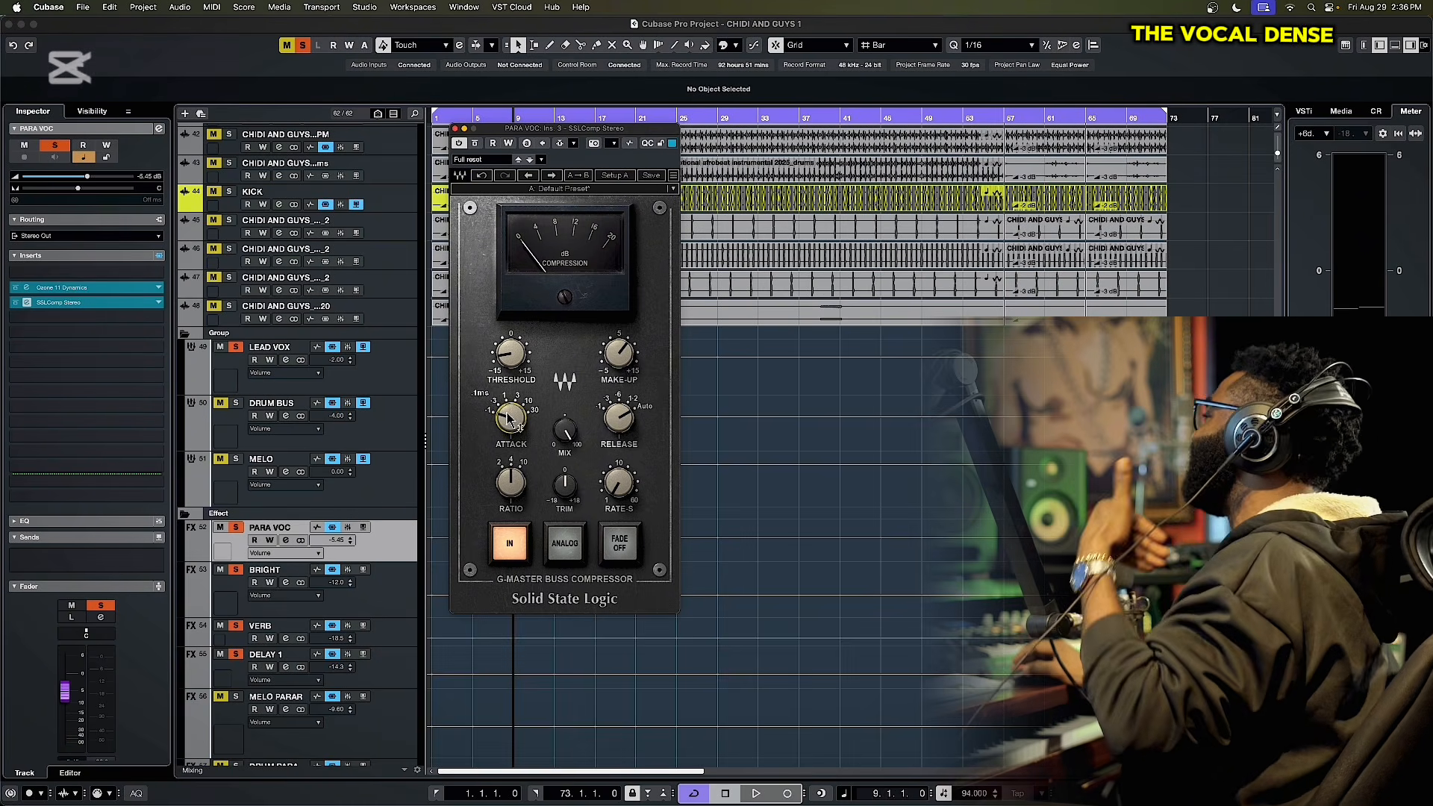
mouse_move(507, 418)
left_mouse_down()
mouse_move(508, 392)
mouse_move(505, 408)
left_mouse_up()
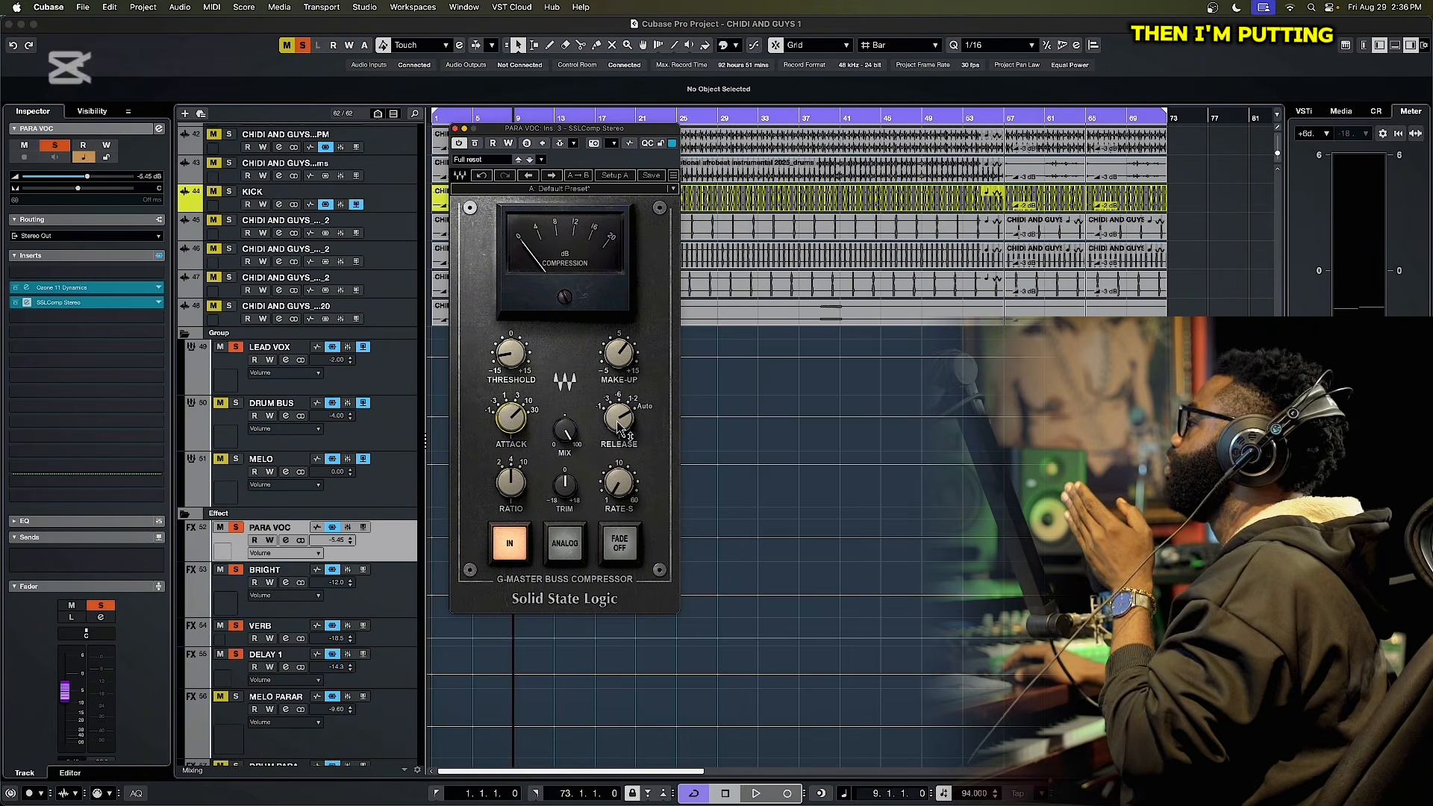
- Move the SSLComp release to 1.2 s and bring it back to Auto
left_click_drag(618, 417, 619, 415)
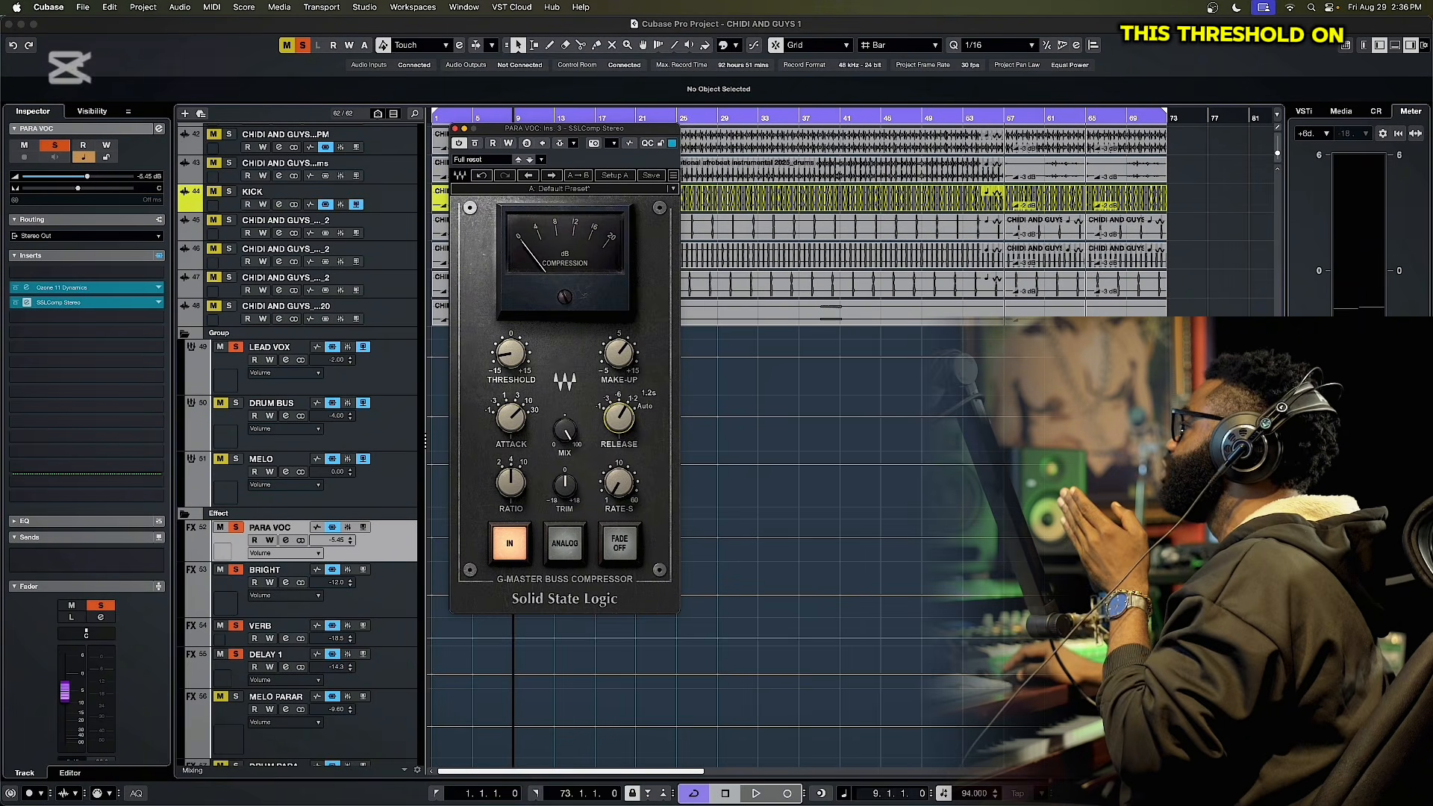
left_click(616, 425)
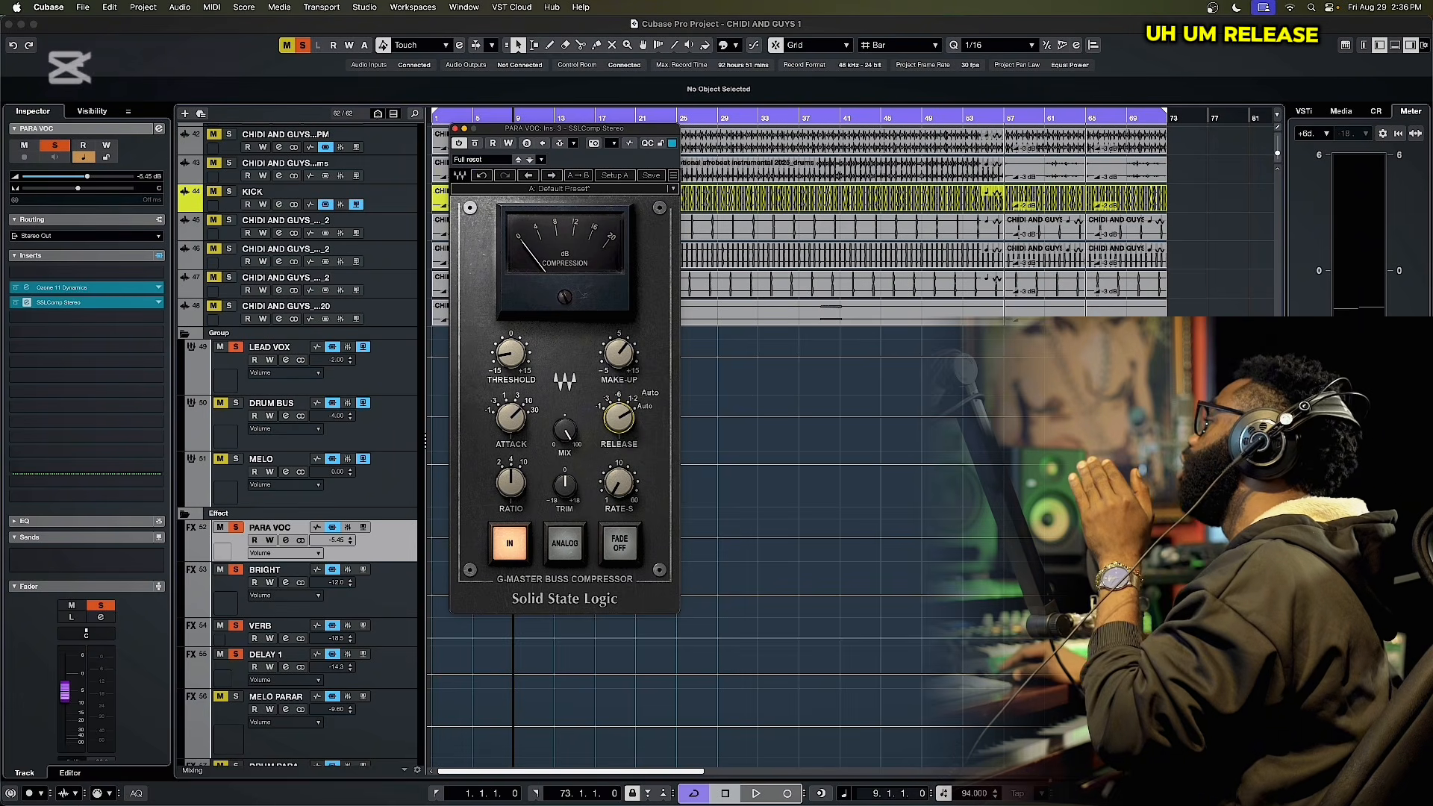
left_click_drag(616, 423, 615, 411)
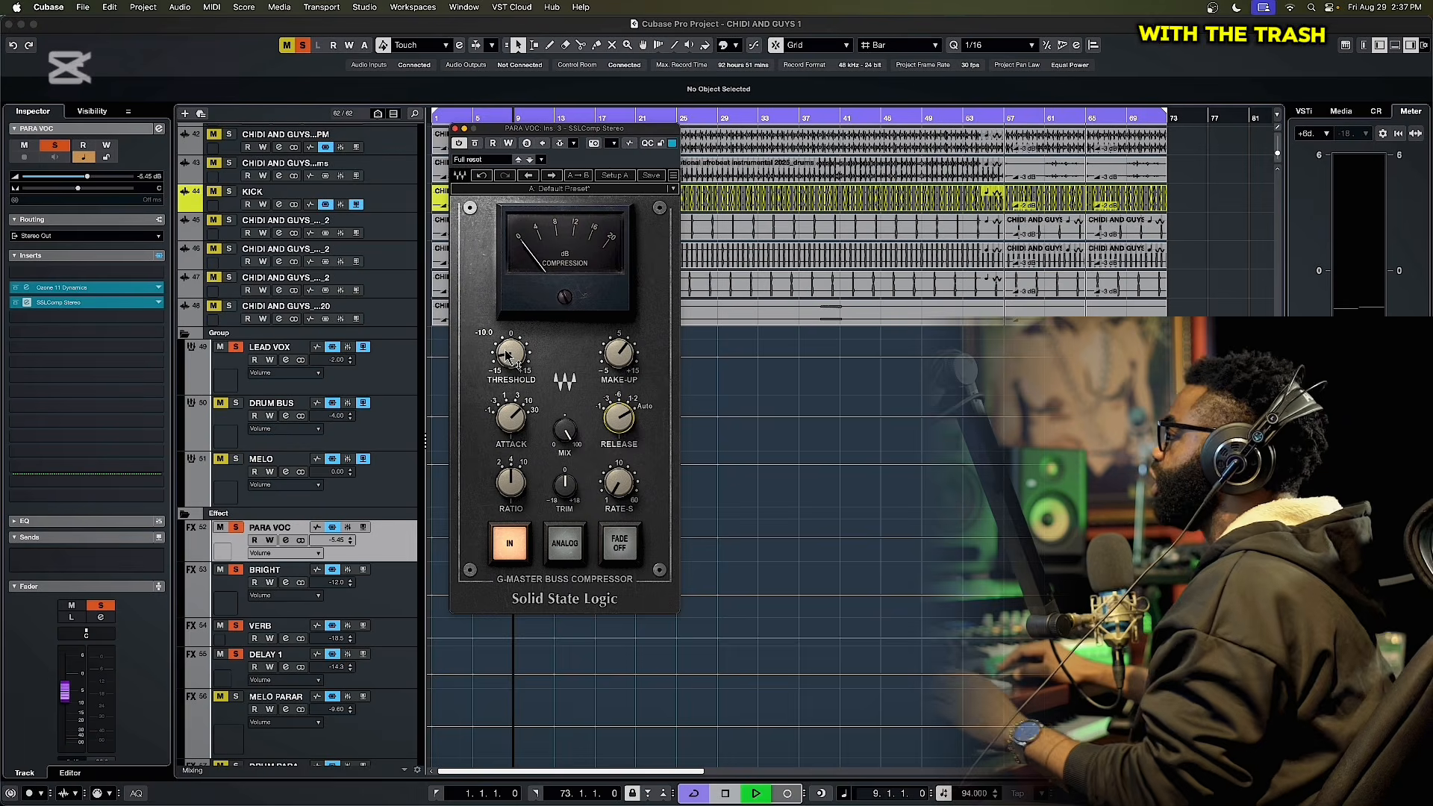
- Set the SSLComp threshold to about -10 dB while auditioning the vocals, and stop playback
left_click_drag(504, 350, 505, 354)
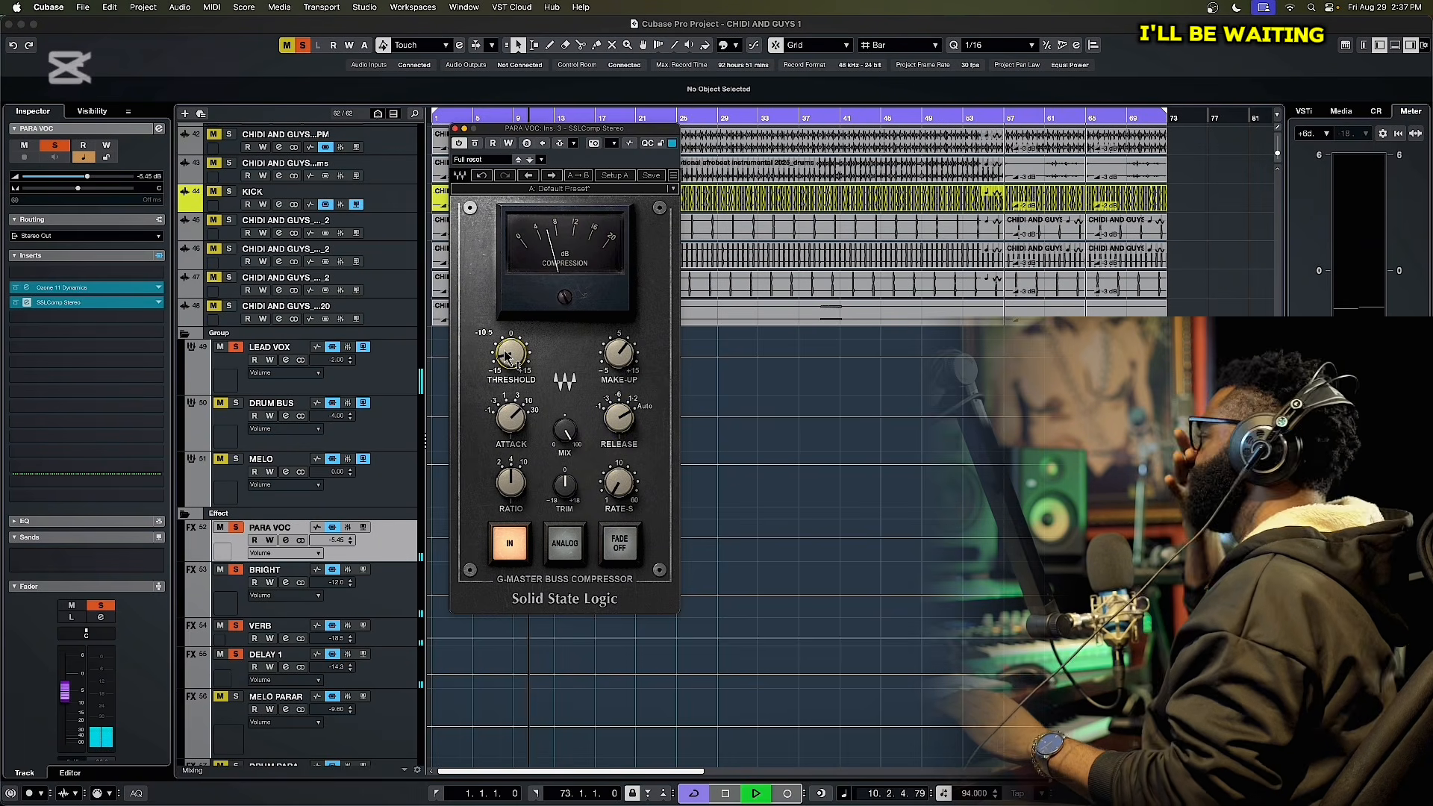
key("space")
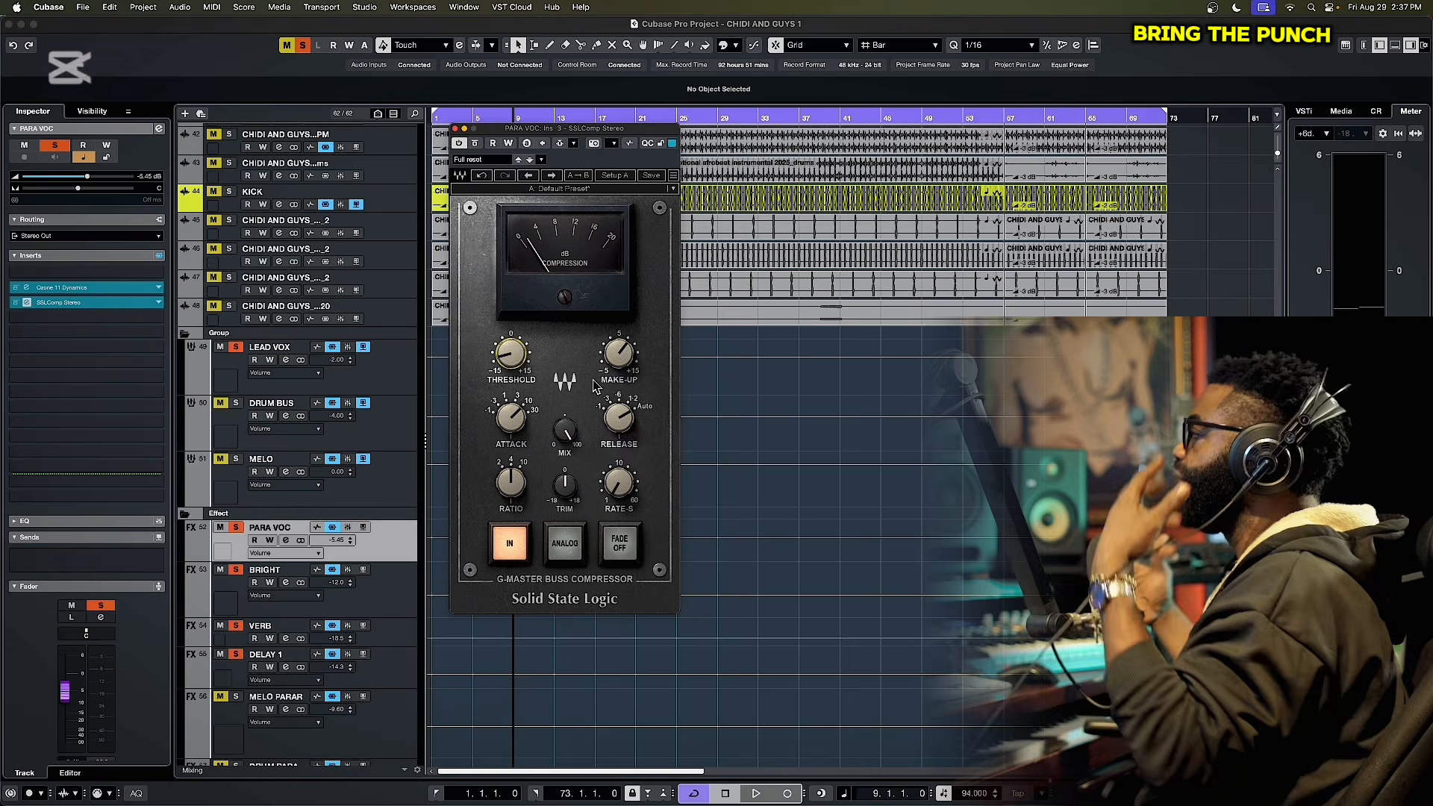
- Open the Ozone 11 Dynamics insert on PARA VOC to review its multiband compression settings, and close it
left_click(27, 288)
left_click_drag(567, 257, 602, 291)
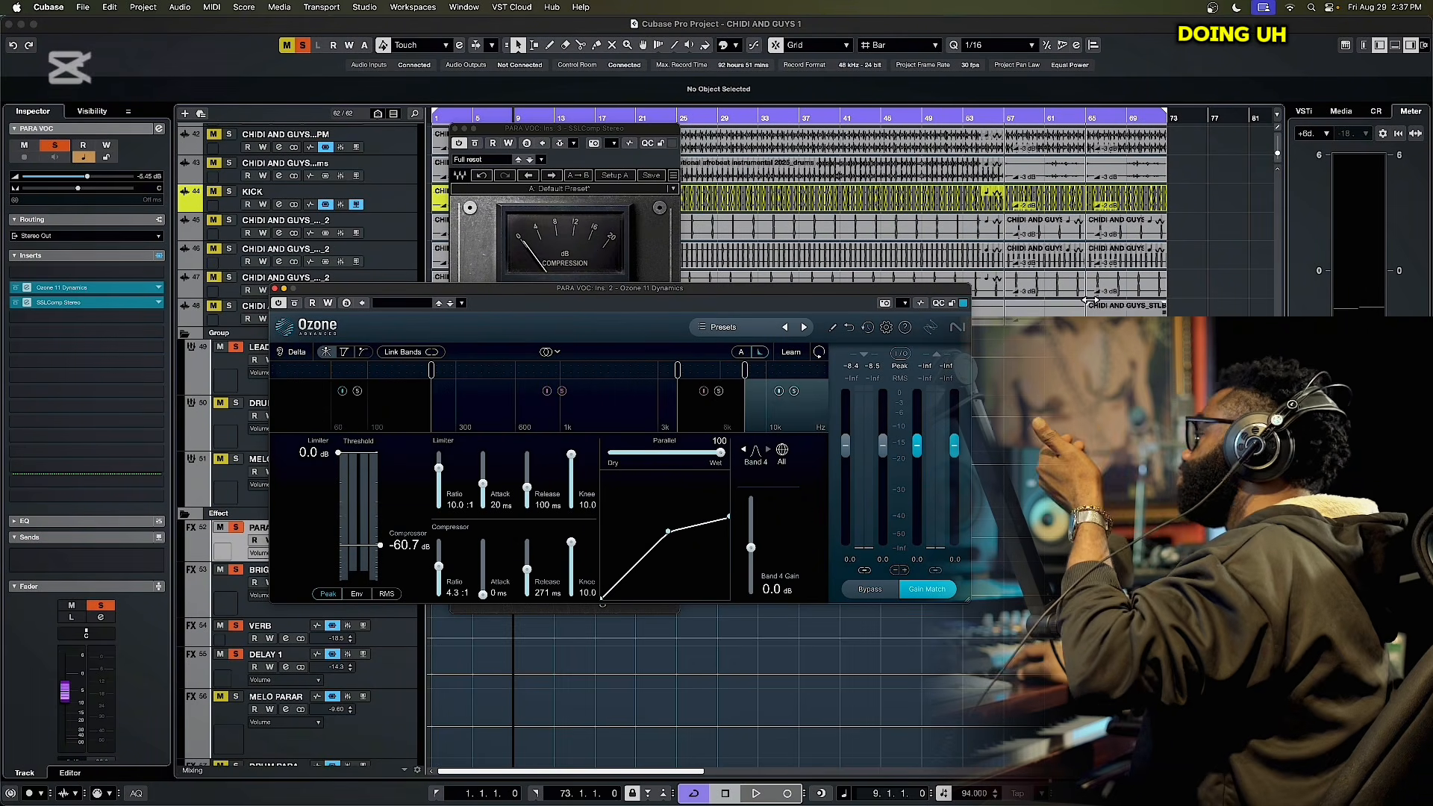
left_click_drag(375, 290, 407, 235)
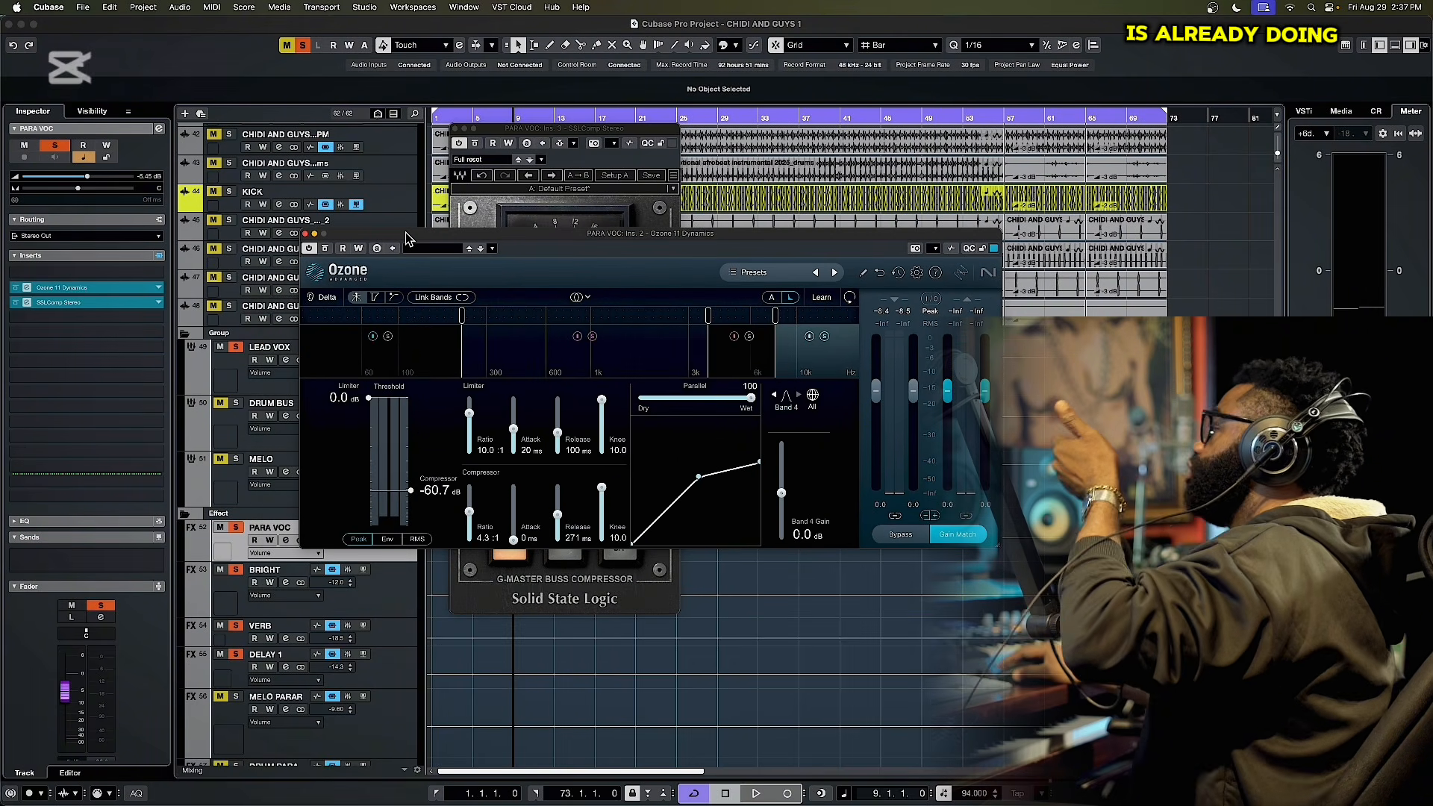
left_click(305, 233)
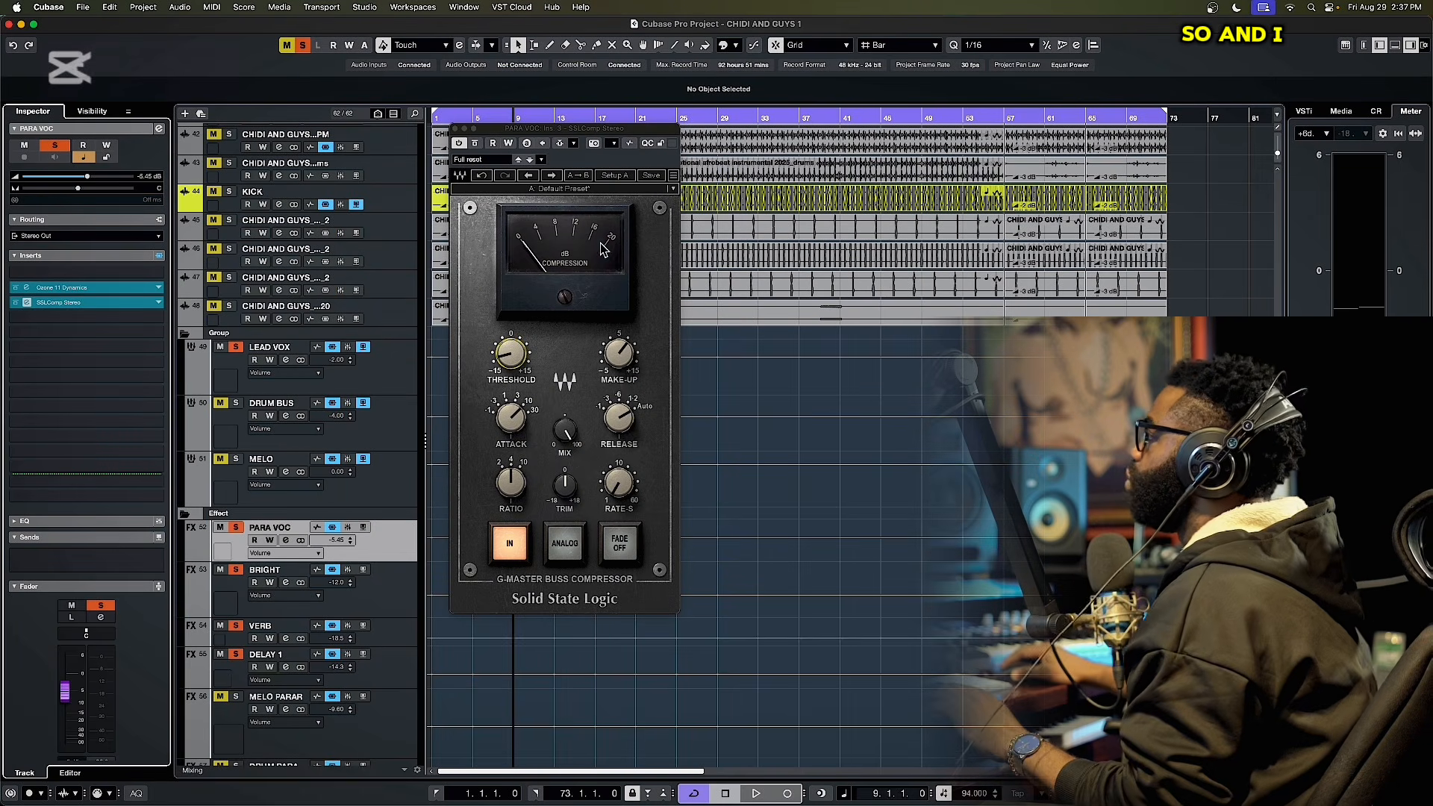
- Set the SSLComp make-up gain to 8.0 and close the open plugin windows
left_click_drag(622, 361, 618, 344)
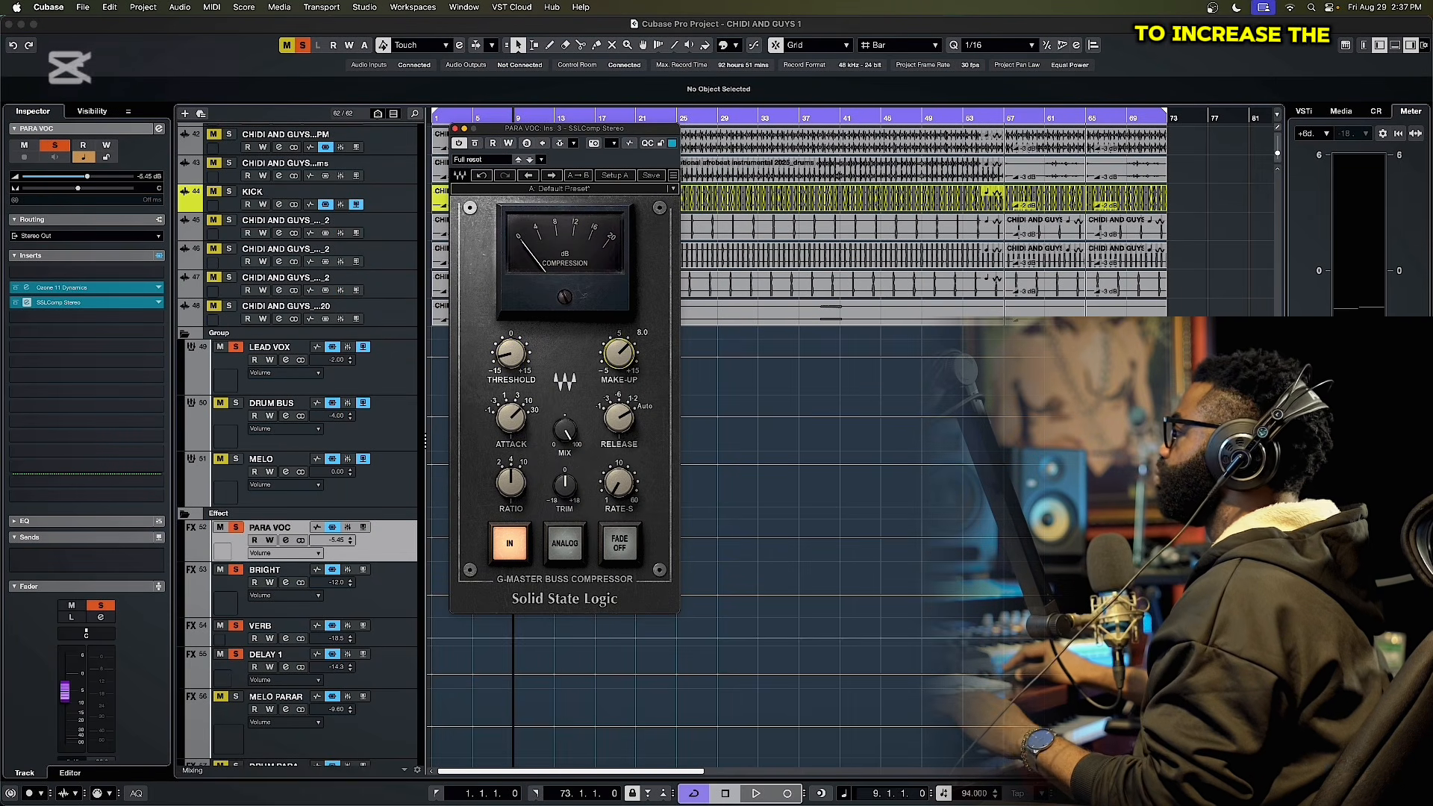
left_click(456, 129)
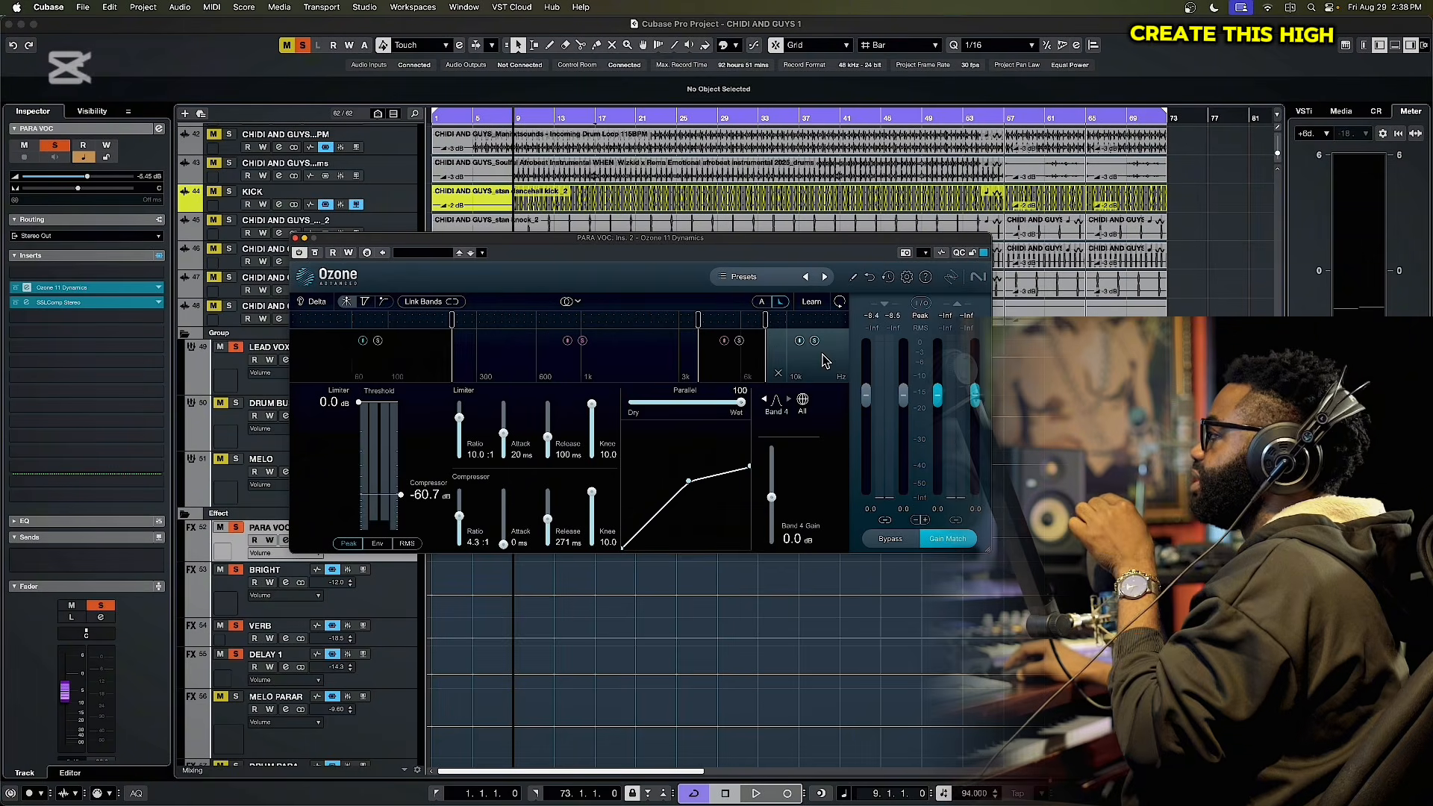
left_click(294, 238)
scroll(371, 571, "down", 3)
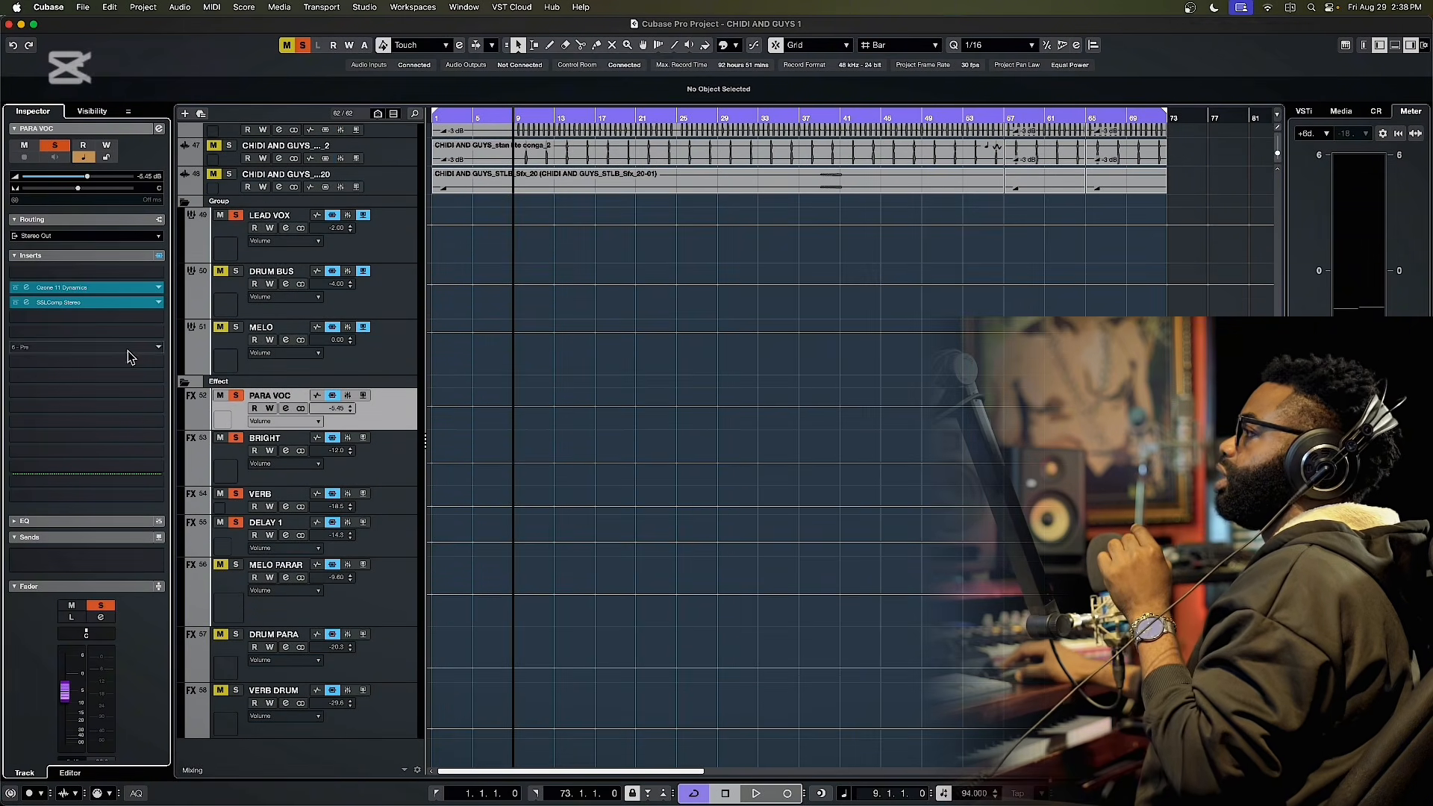
- Reopen SSLComp Stereo on PARA VOC to review its attack and release, and close both compressor windows
left_click(27, 304)
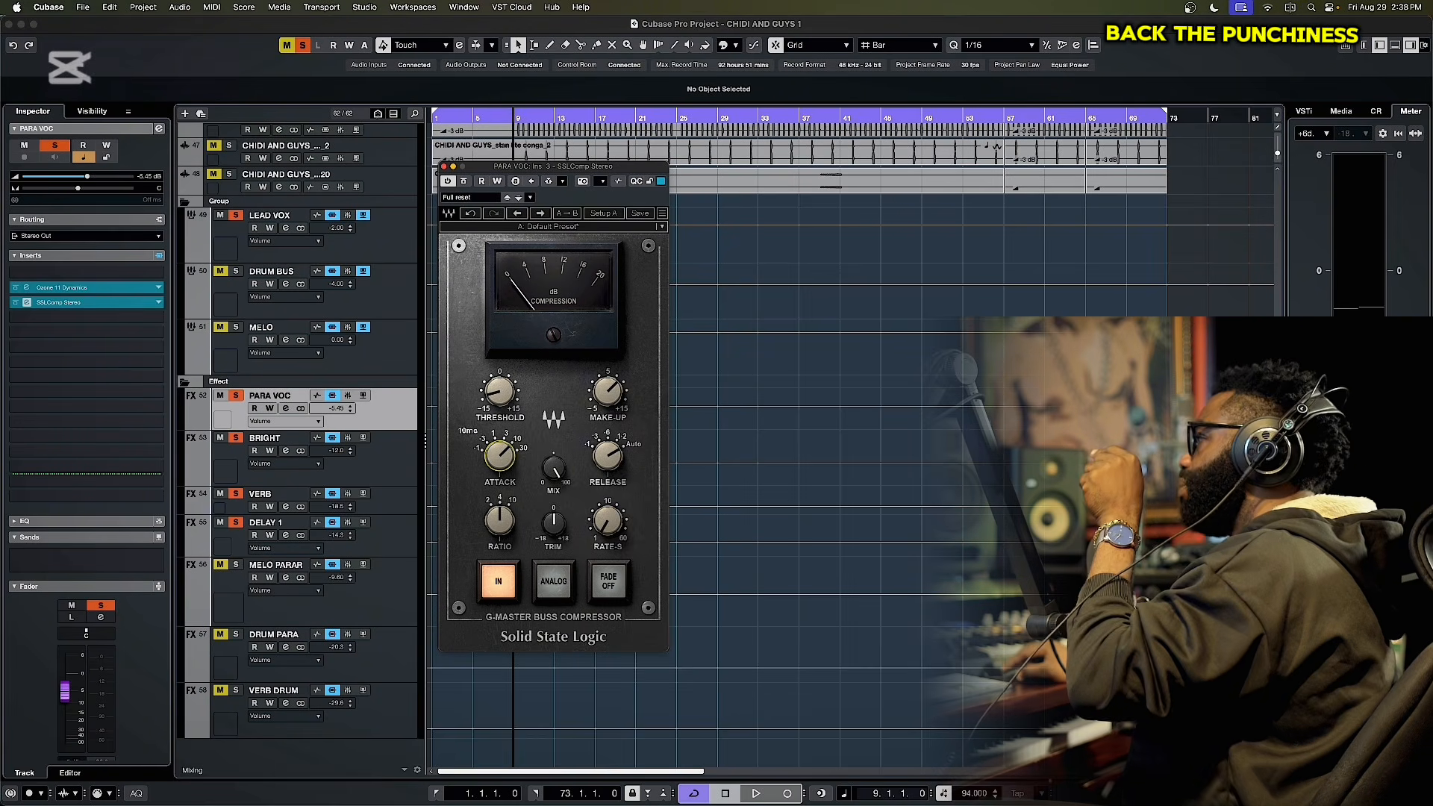
left_click_drag(500, 456, 499, 467)
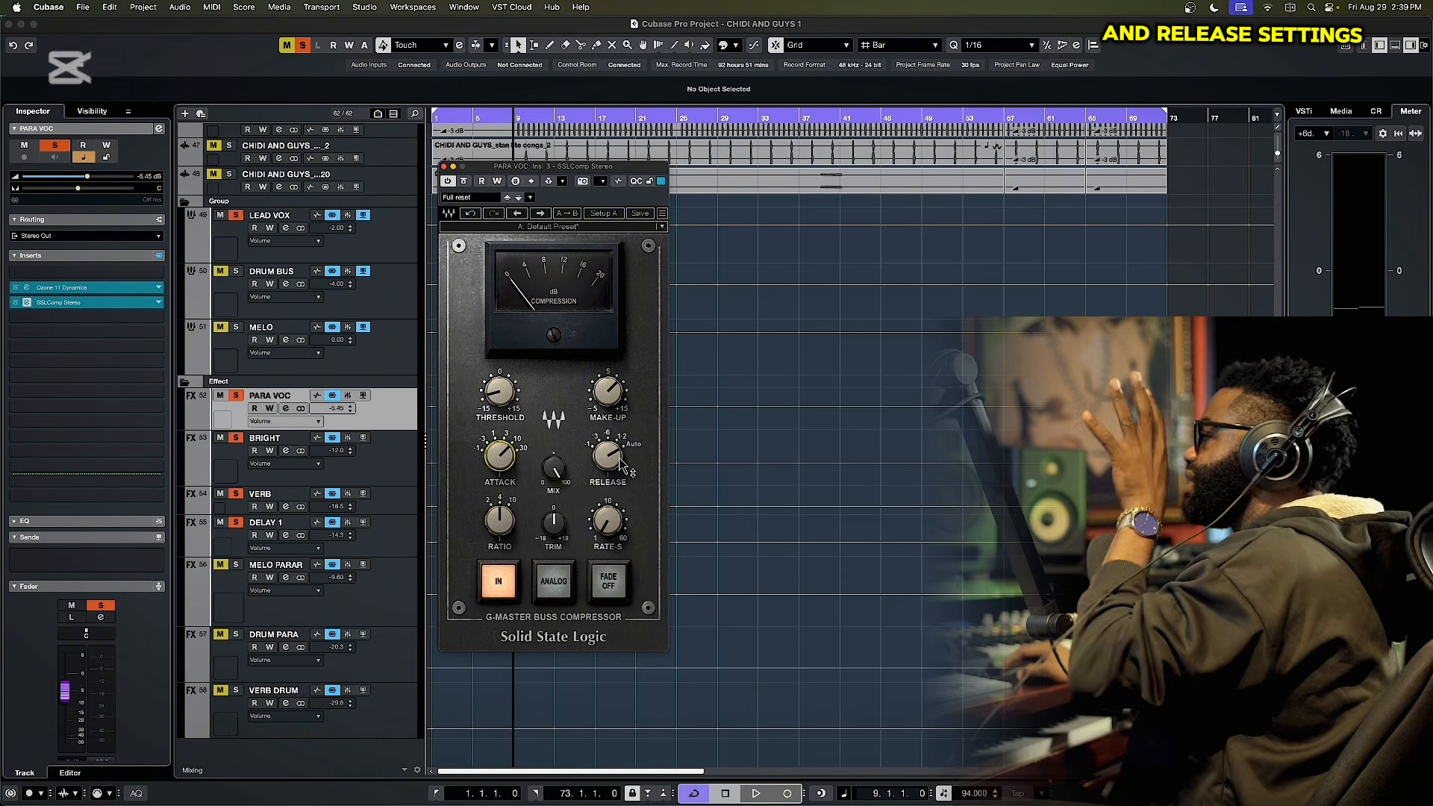
left_click(444, 166)
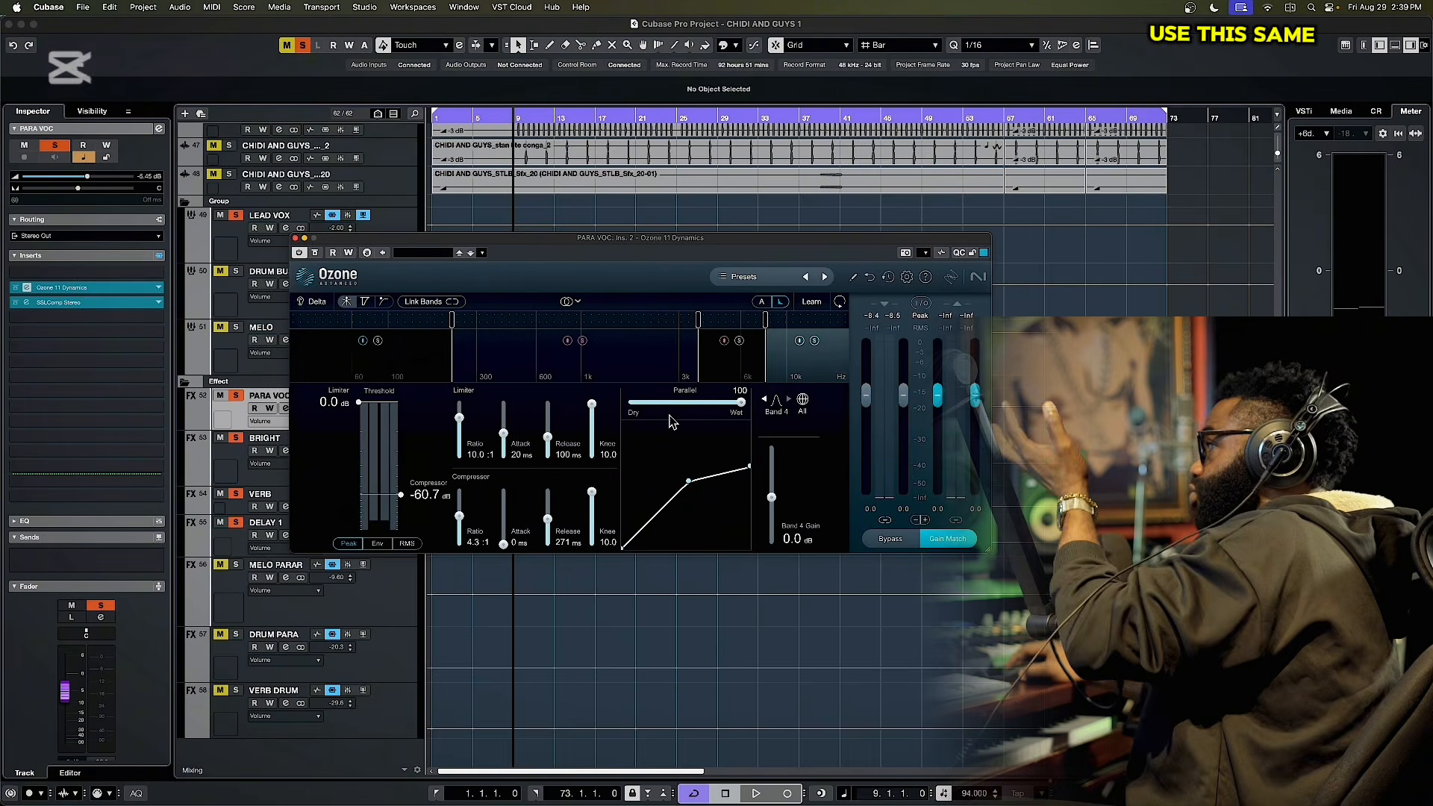
left_click(295, 239)
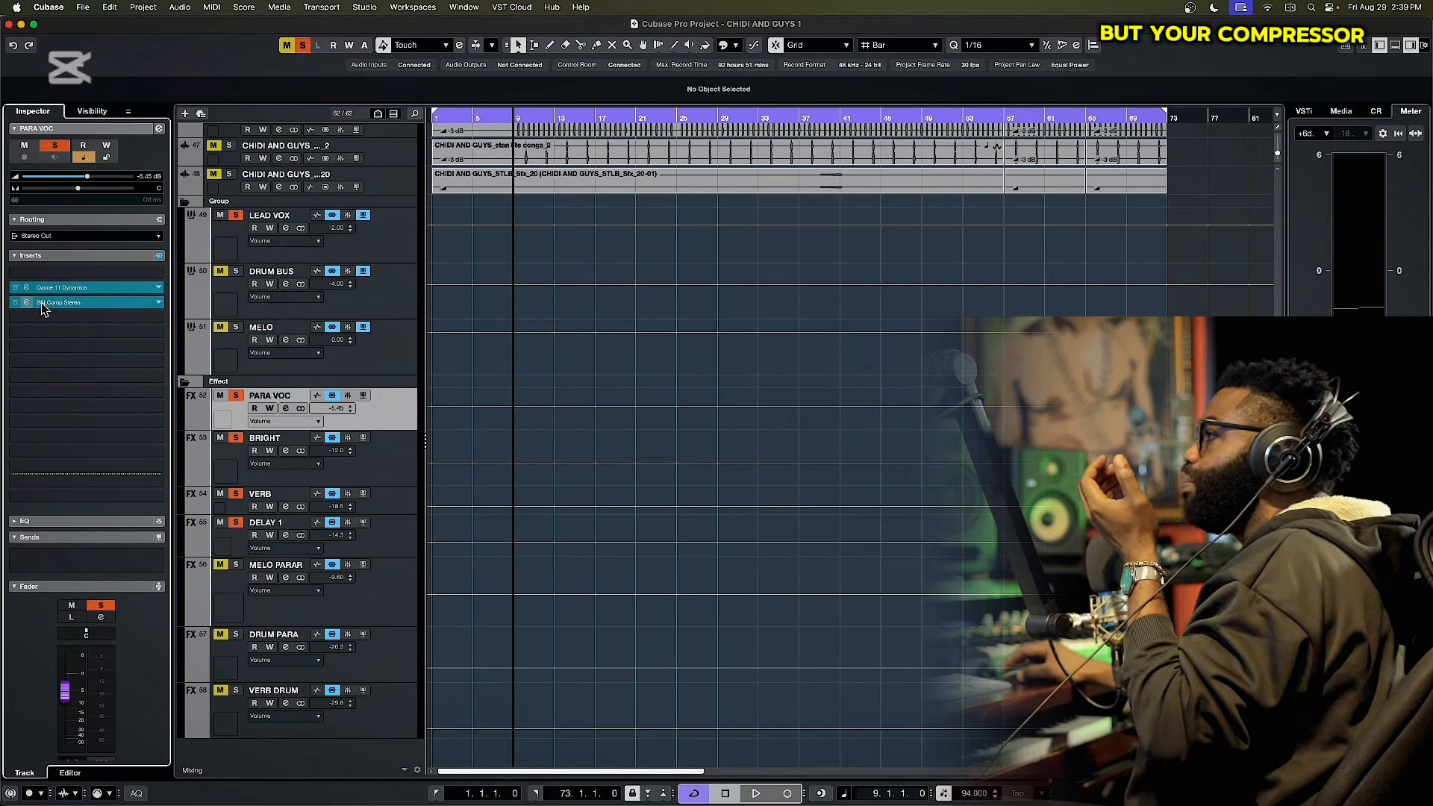
- Shorten the attack of SSLComp Stereo on PARA VOC to a fast setting and close the plugin
left_click(26, 303)
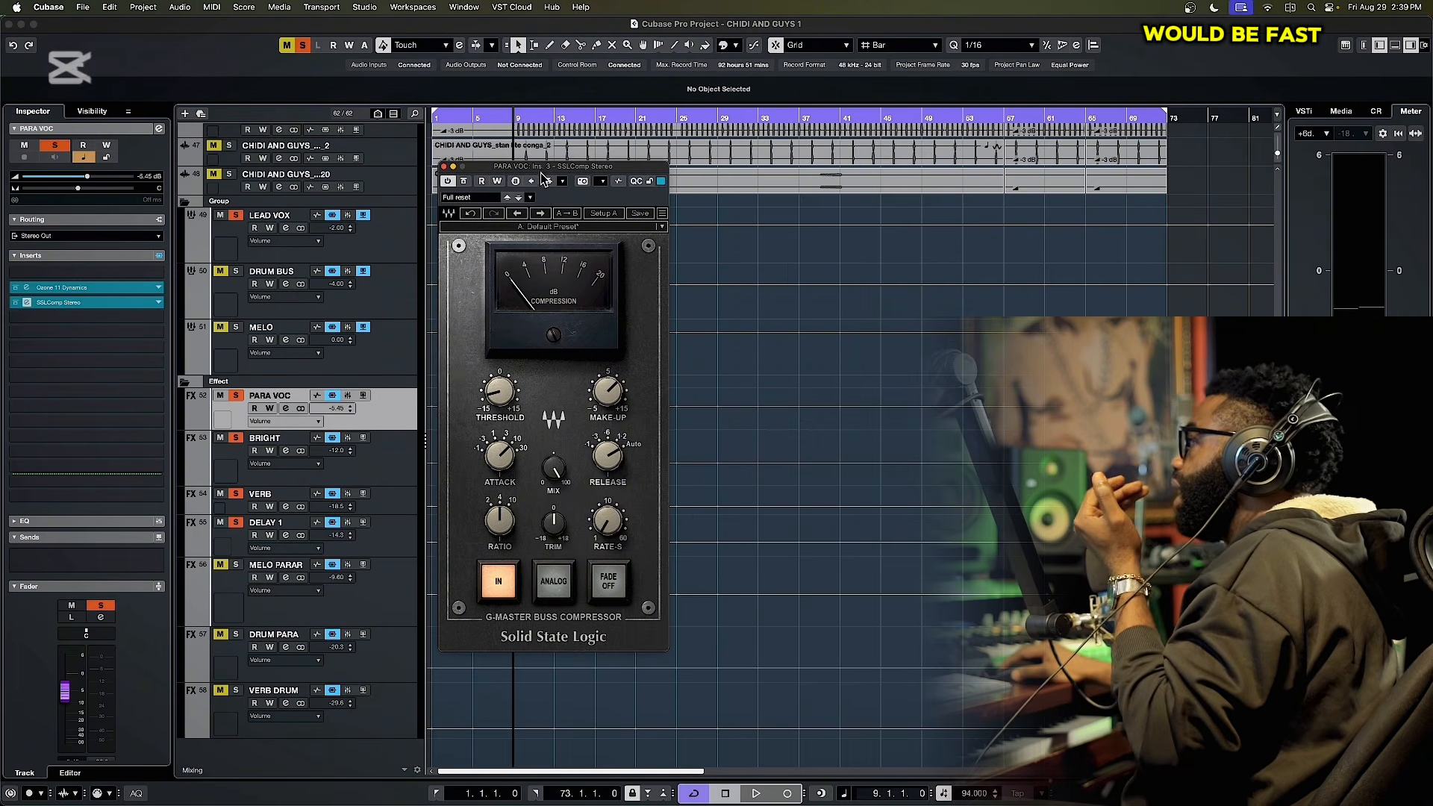
left_click_drag(541, 171, 547, 172)
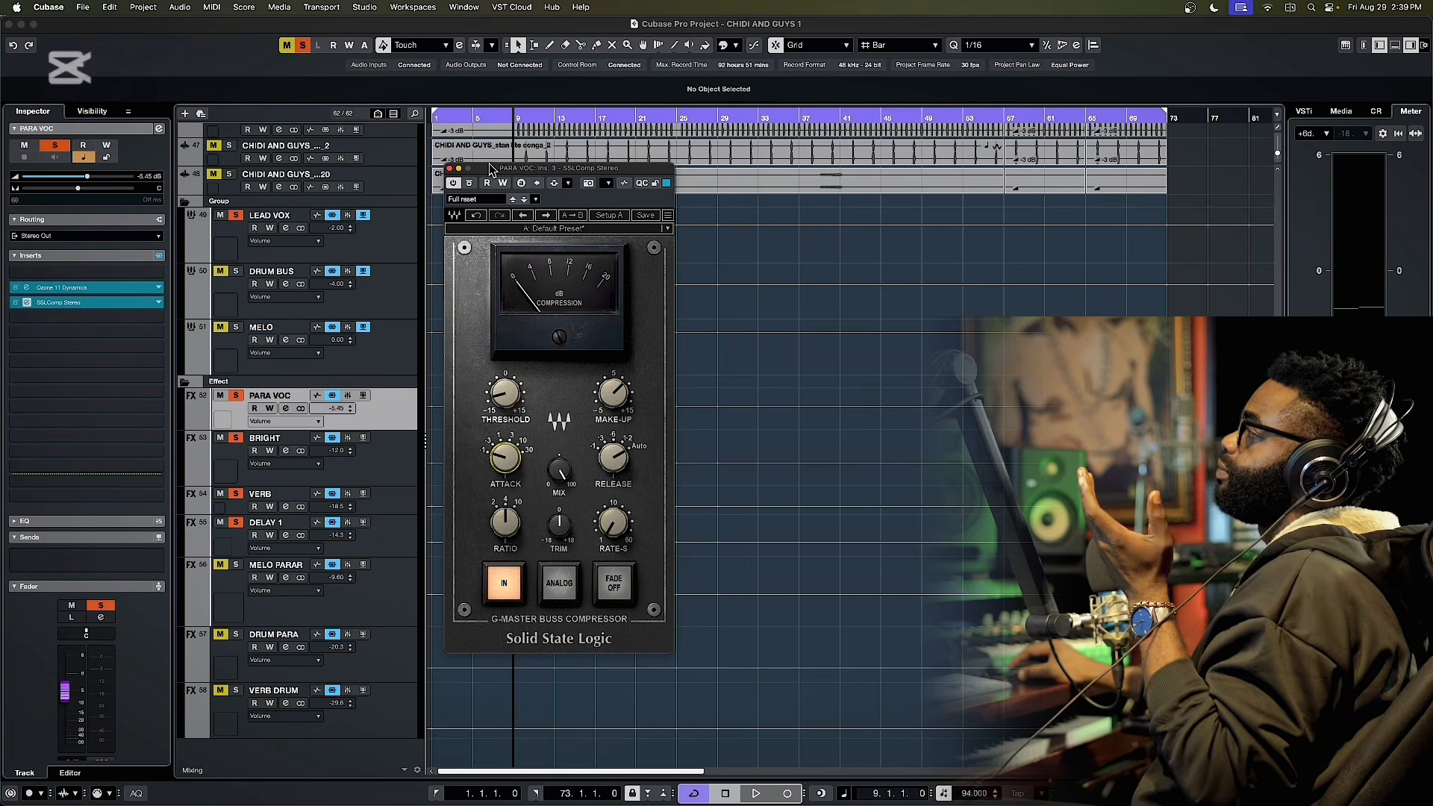
left_click(450, 170)
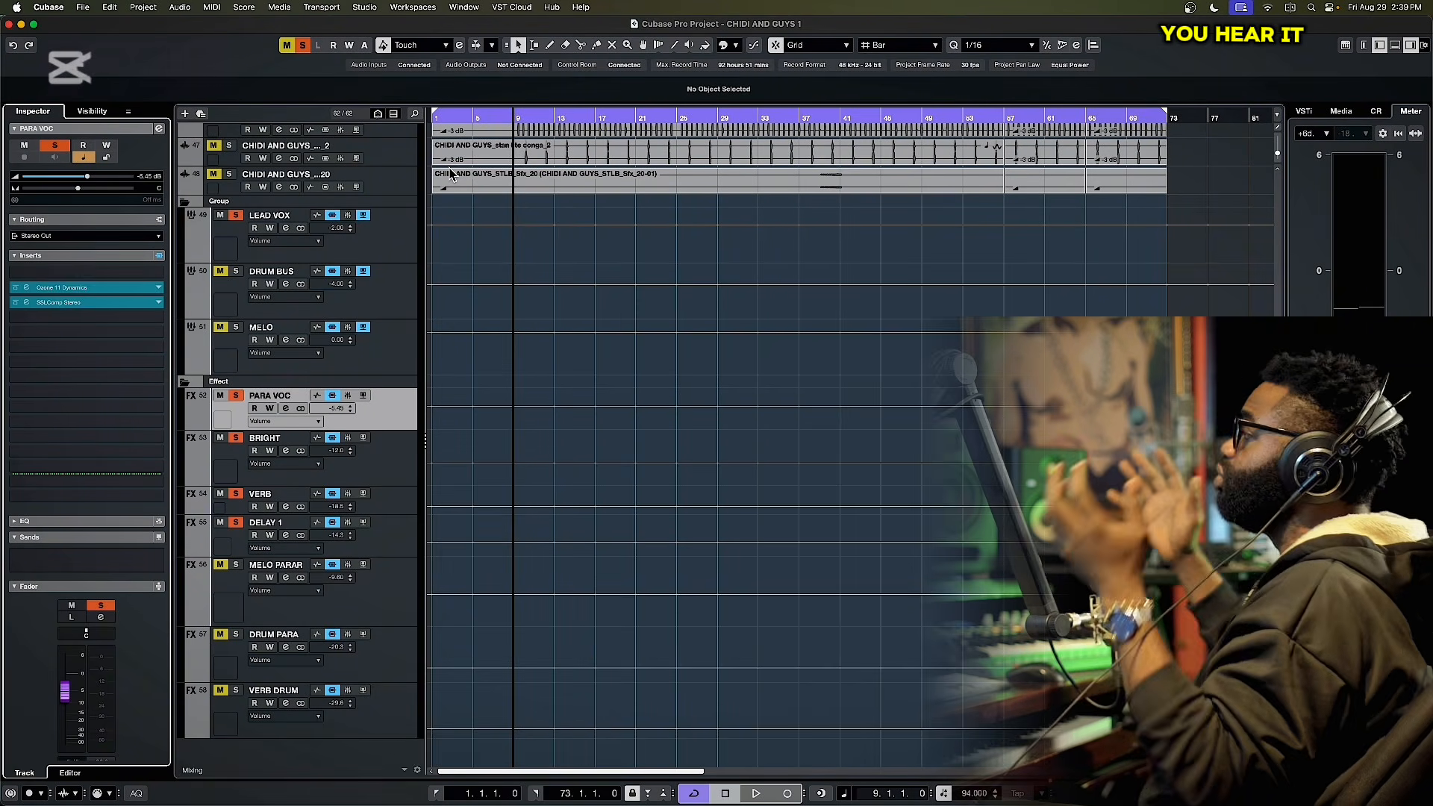
- Audition the compressed vocals and select the Stereo Out channel in the track list
scroll(450, 174, "up", 5)
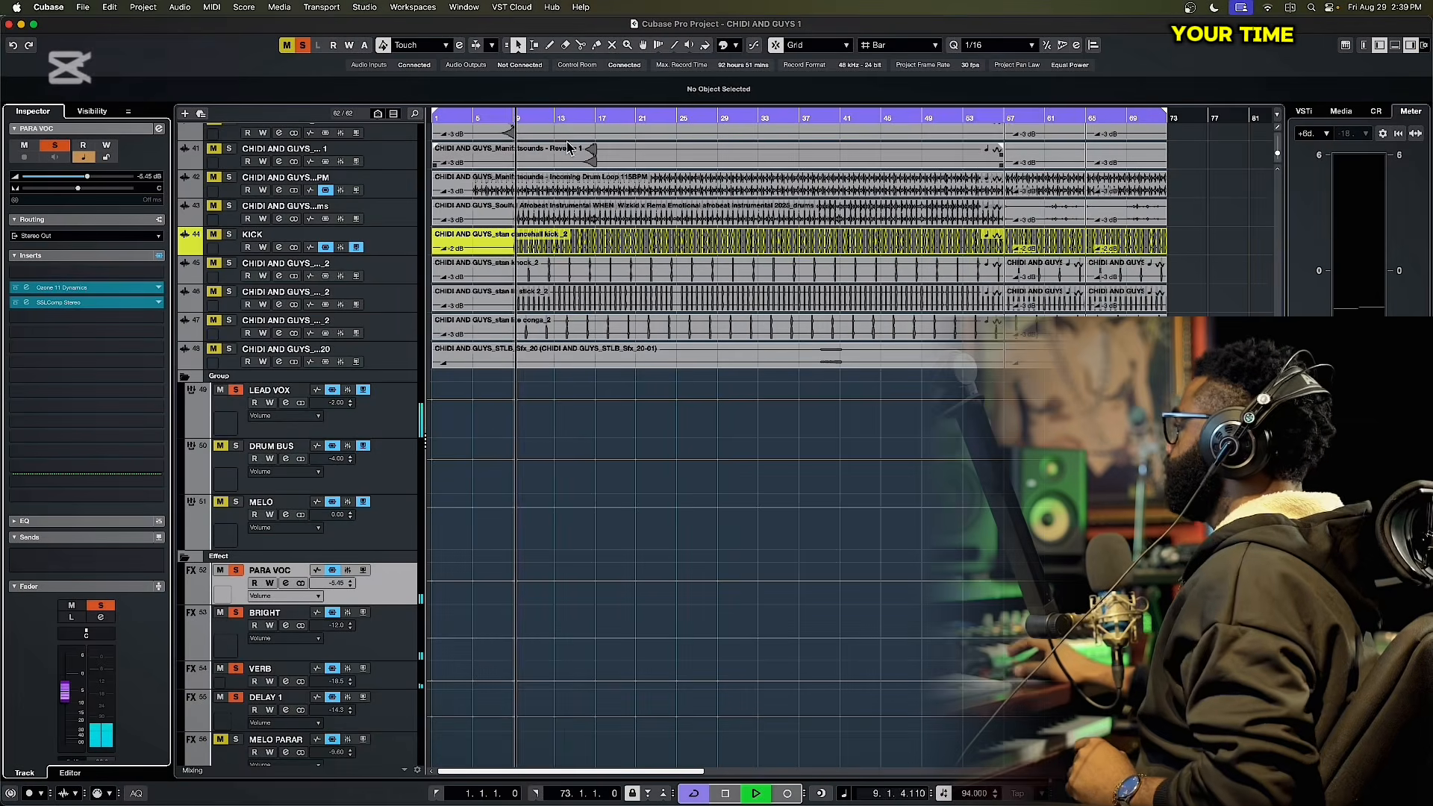
mouse_move(873, 802)
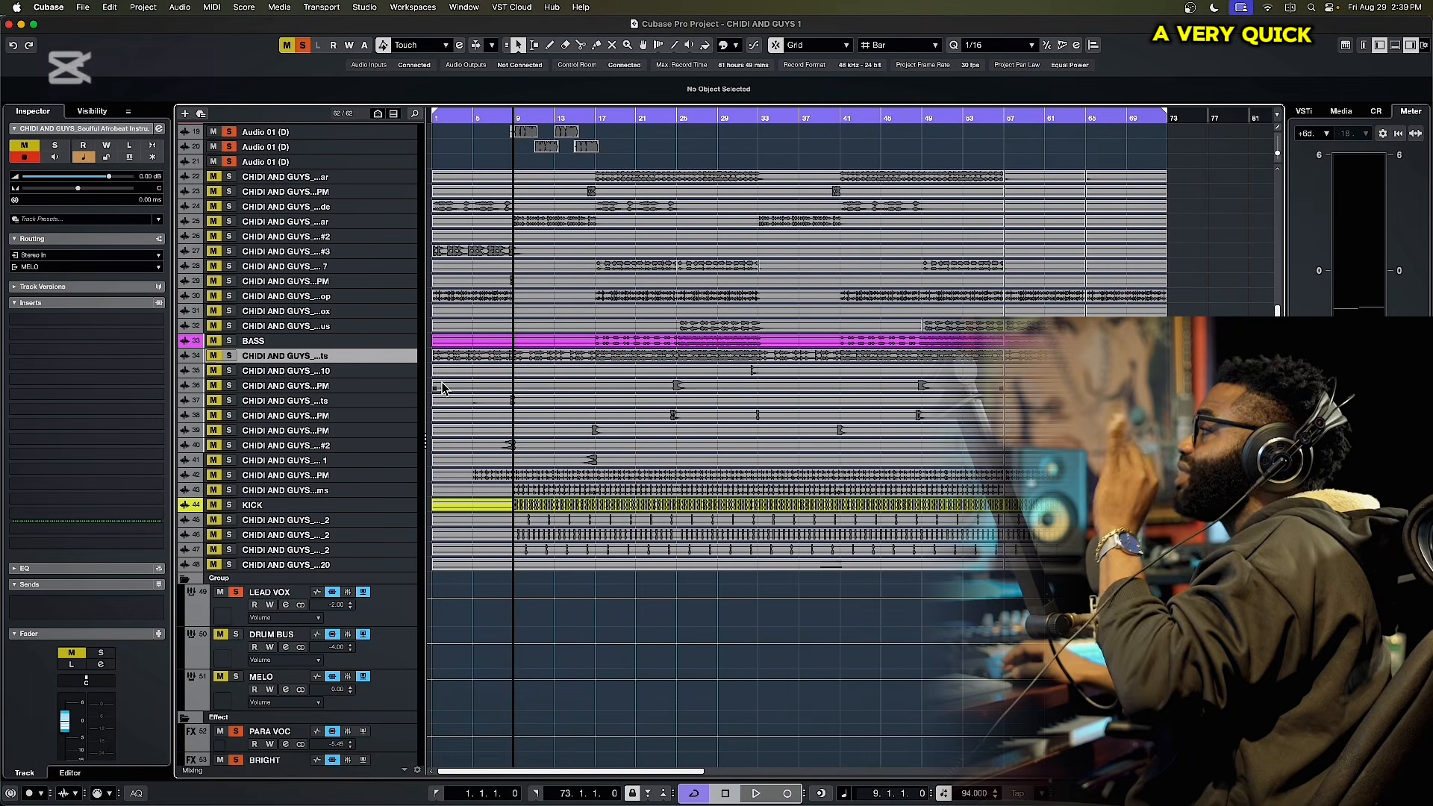
left_click(404, 343)
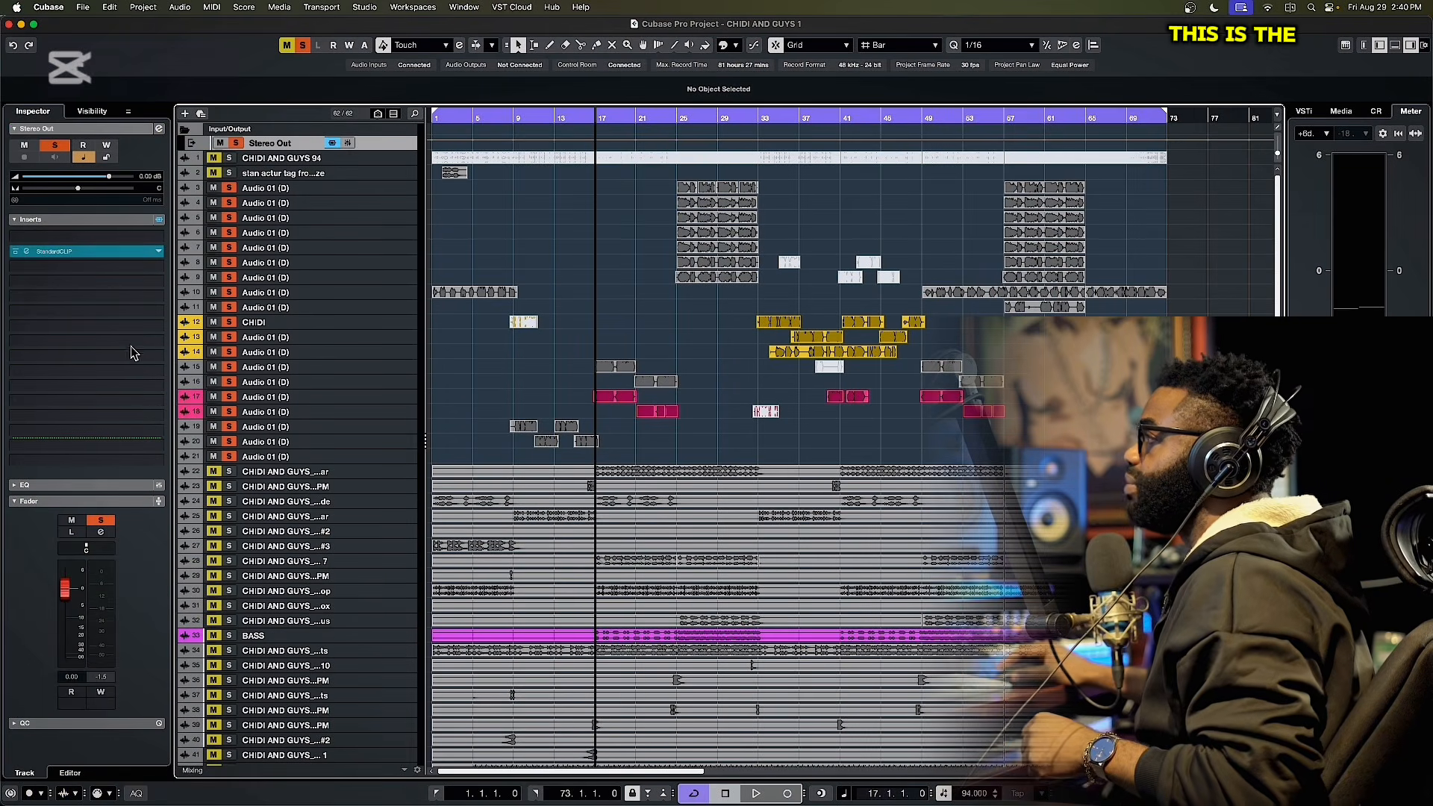
- Search the plugins for "pro" and load Pro-Q 4 into an empty insert slot of Stereo Out
left_click(105, 332)
type("p")
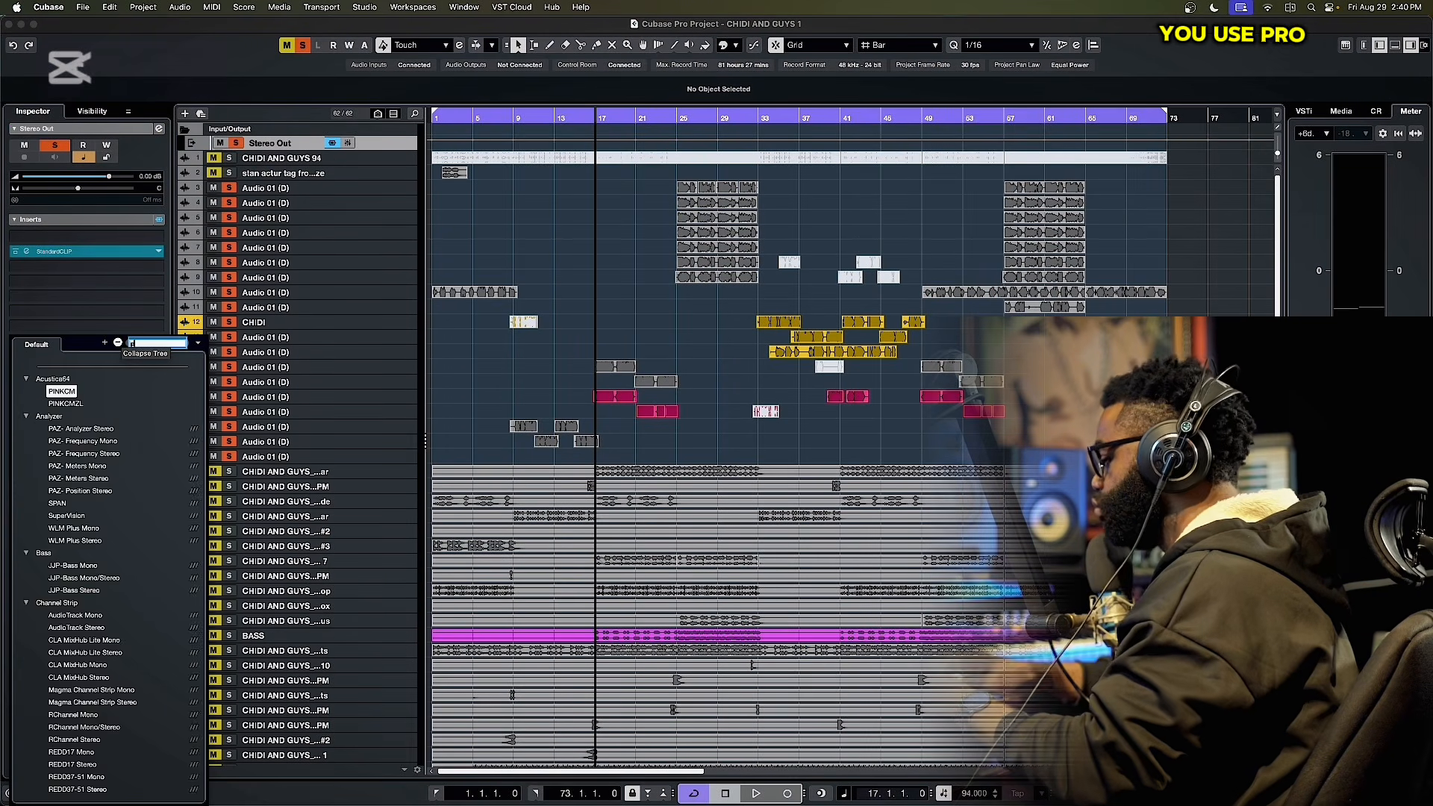
type("t")
key("BackSpace")
type("ro")
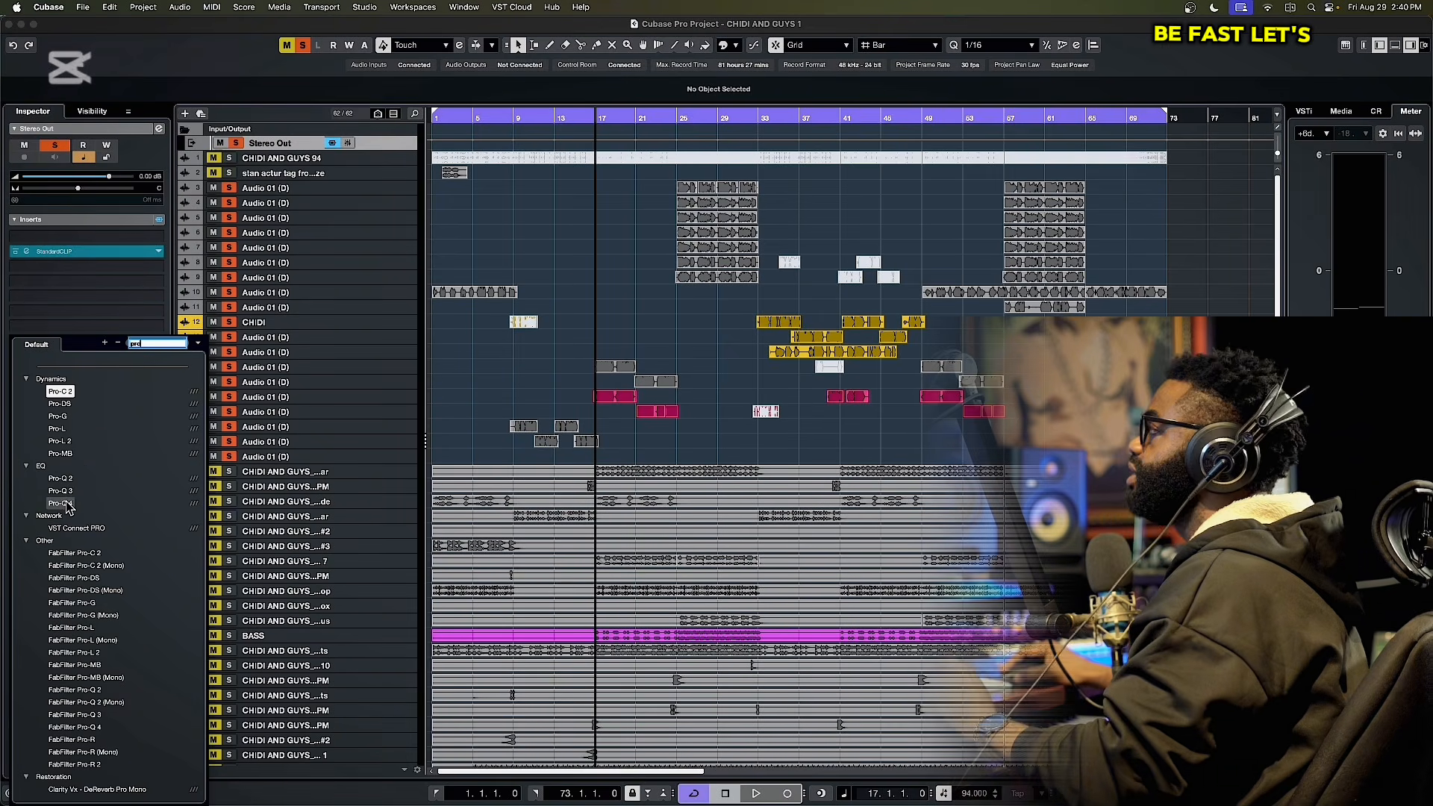
left_click(65, 503)
left_click_drag(516, 201, 500, 197)
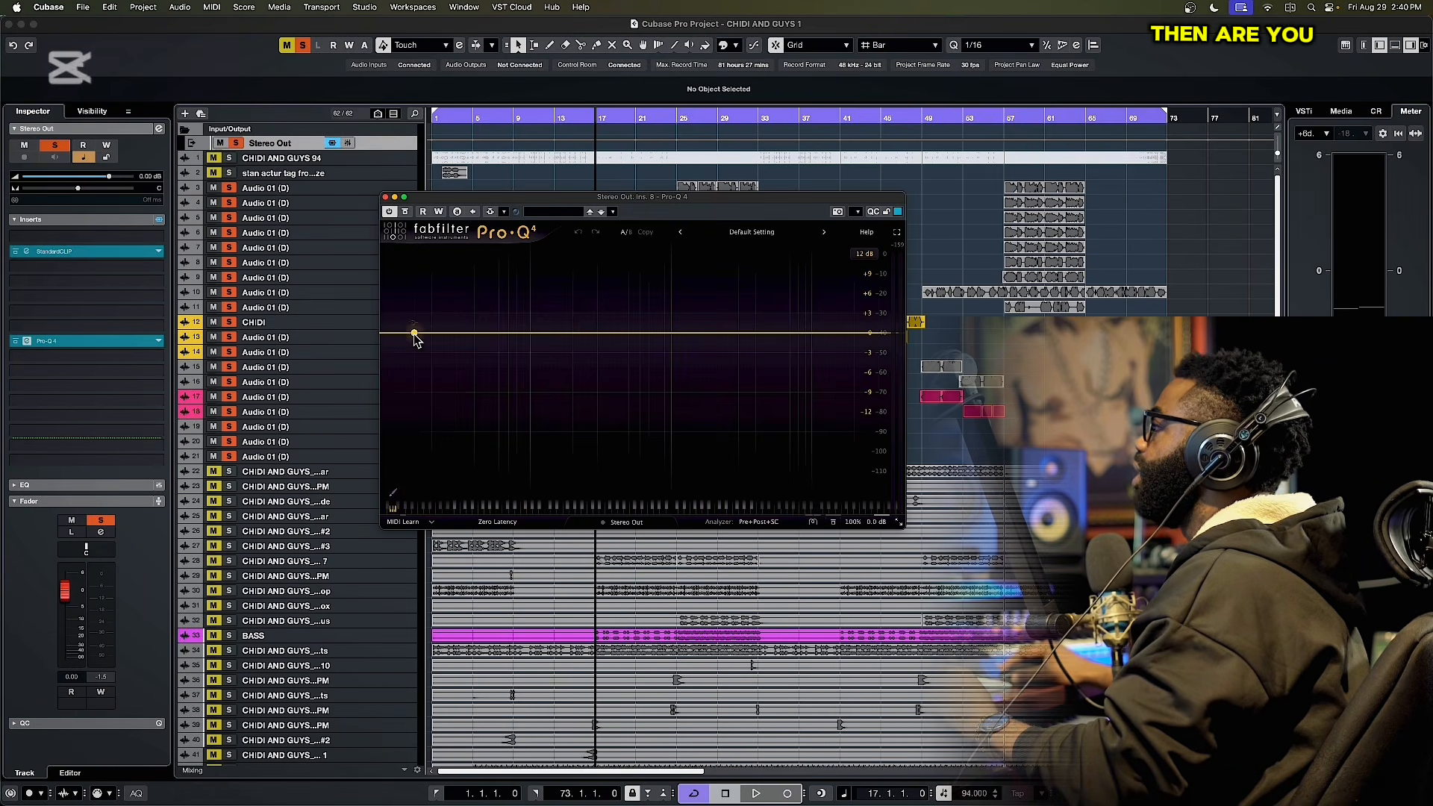
- Add a 12 dB/oct low cut in Pro-Q 4, restrict it to the side signal and place it at about 115 Hz
left_click(391, 336)
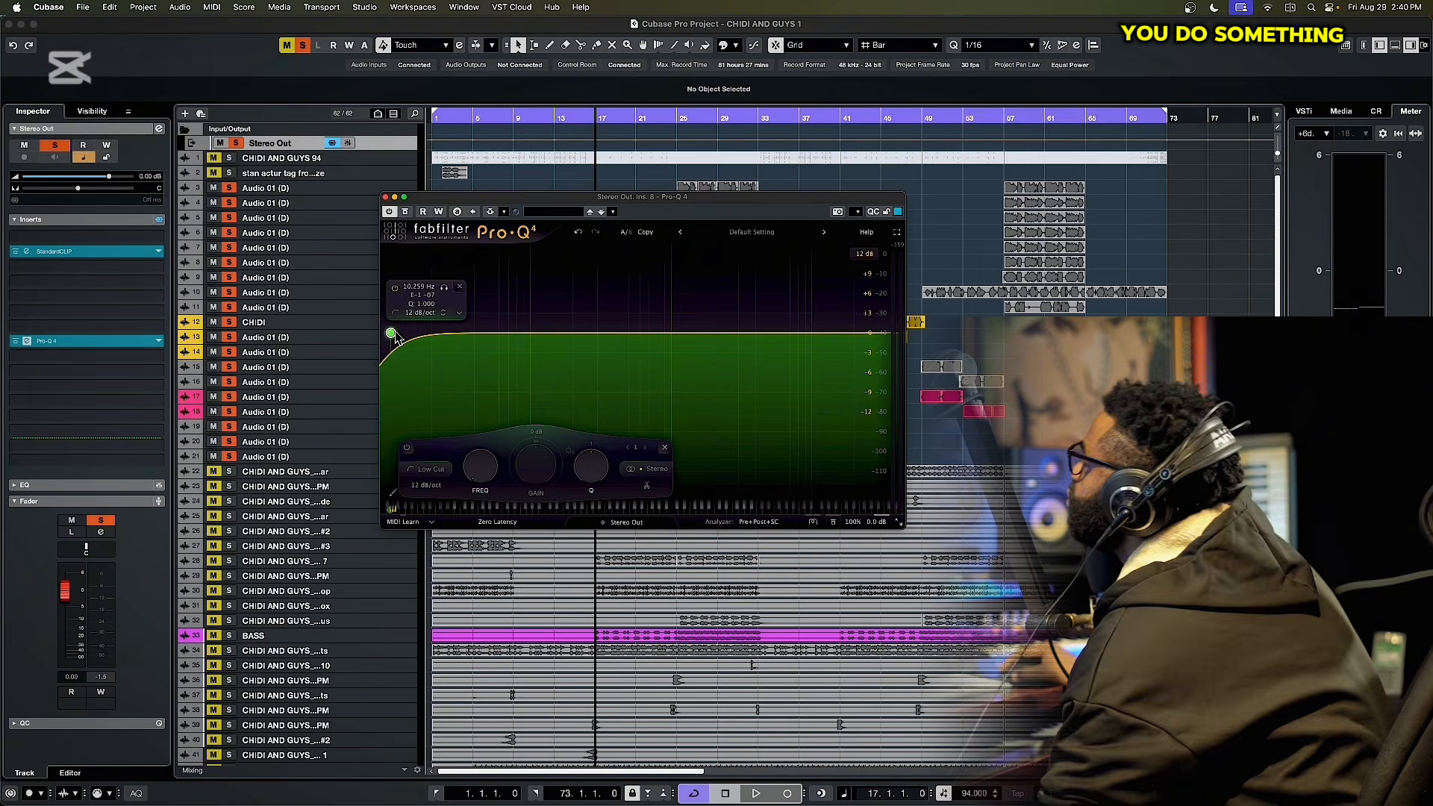
left_click_drag(391, 336, 458, 337)
left_click(647, 468)
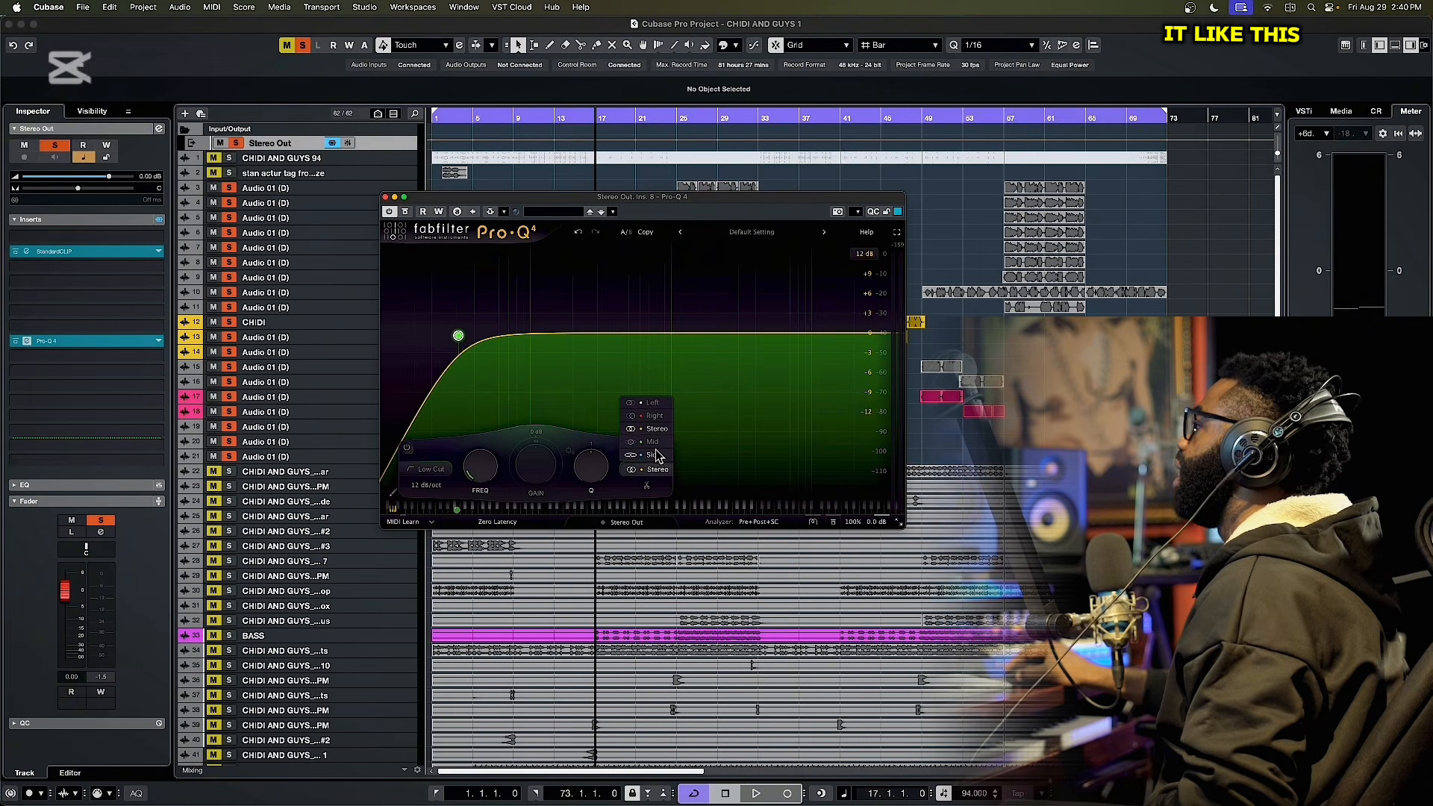
left_click(653, 455)
left_click_drag(458, 335, 540, 332)
left_click_drag(549, 197, 475, 174)
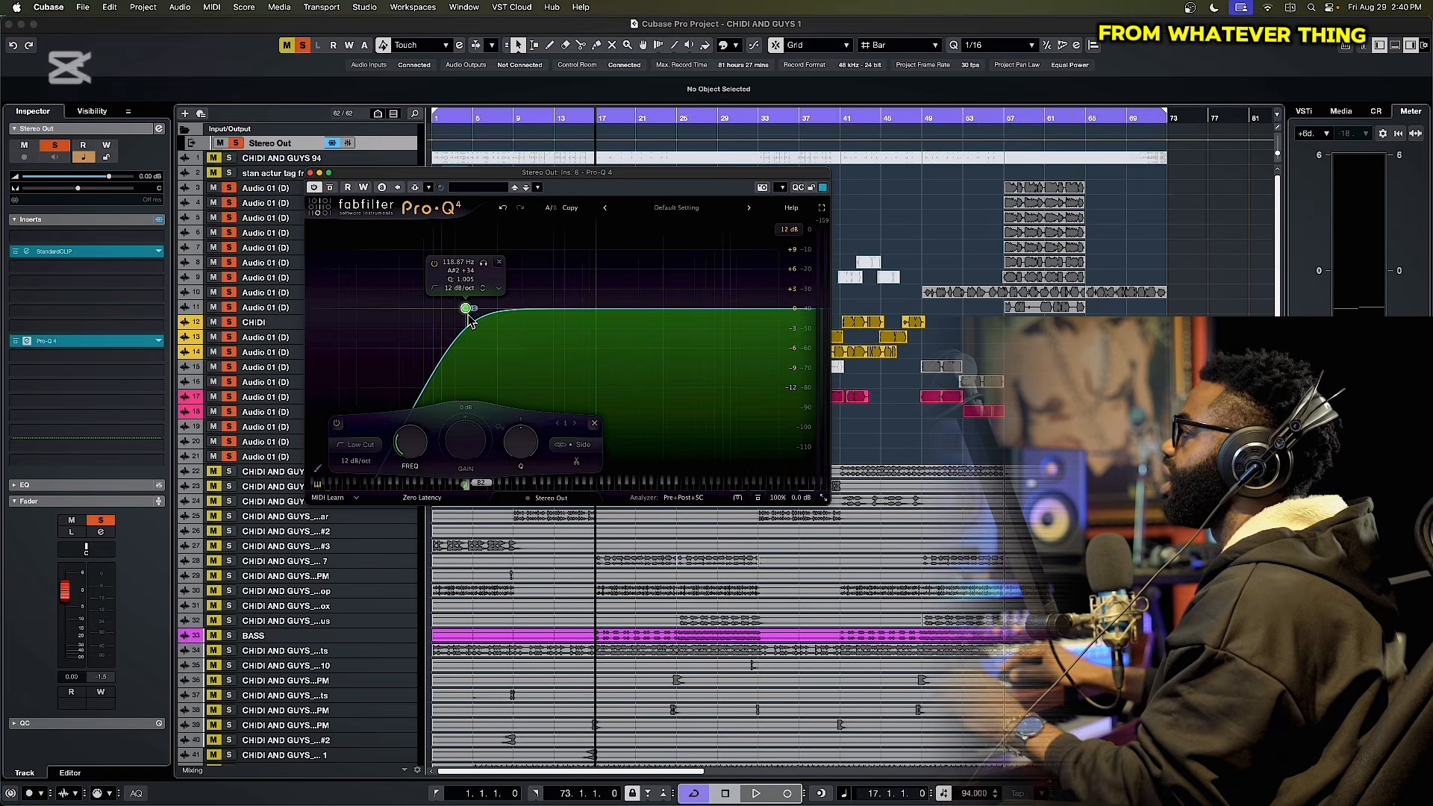
mouse_move(466, 307)
left_mouse_down()
mouse_move(410, 310)
mouse_move(494, 310)
mouse_move(357, 312)
mouse_move(468, 312)
left_mouse_up()
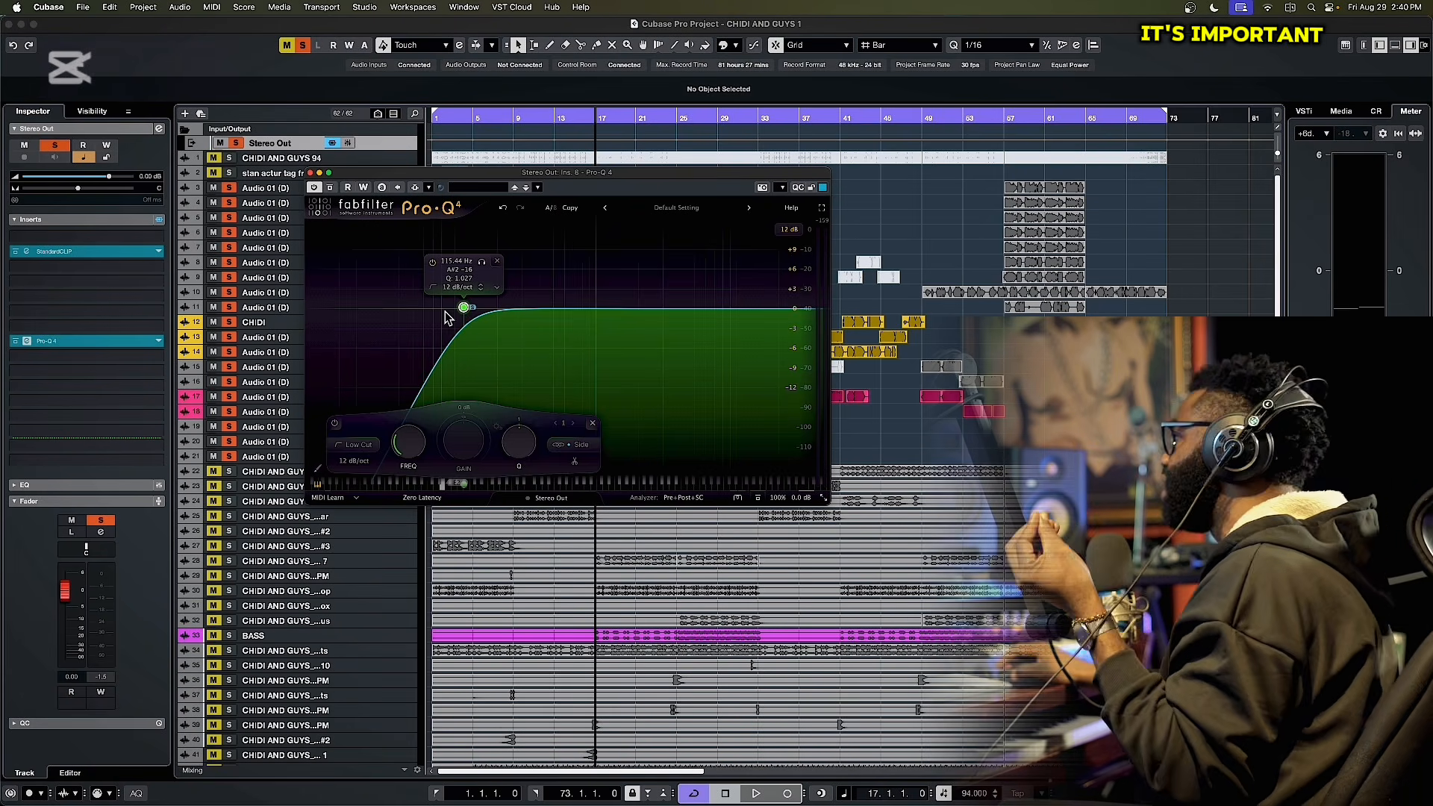
- Lower the side low cut to about 21.5 Hz and close the Pro-Q 4 window
left_click_drag(464, 307, 362, 311)
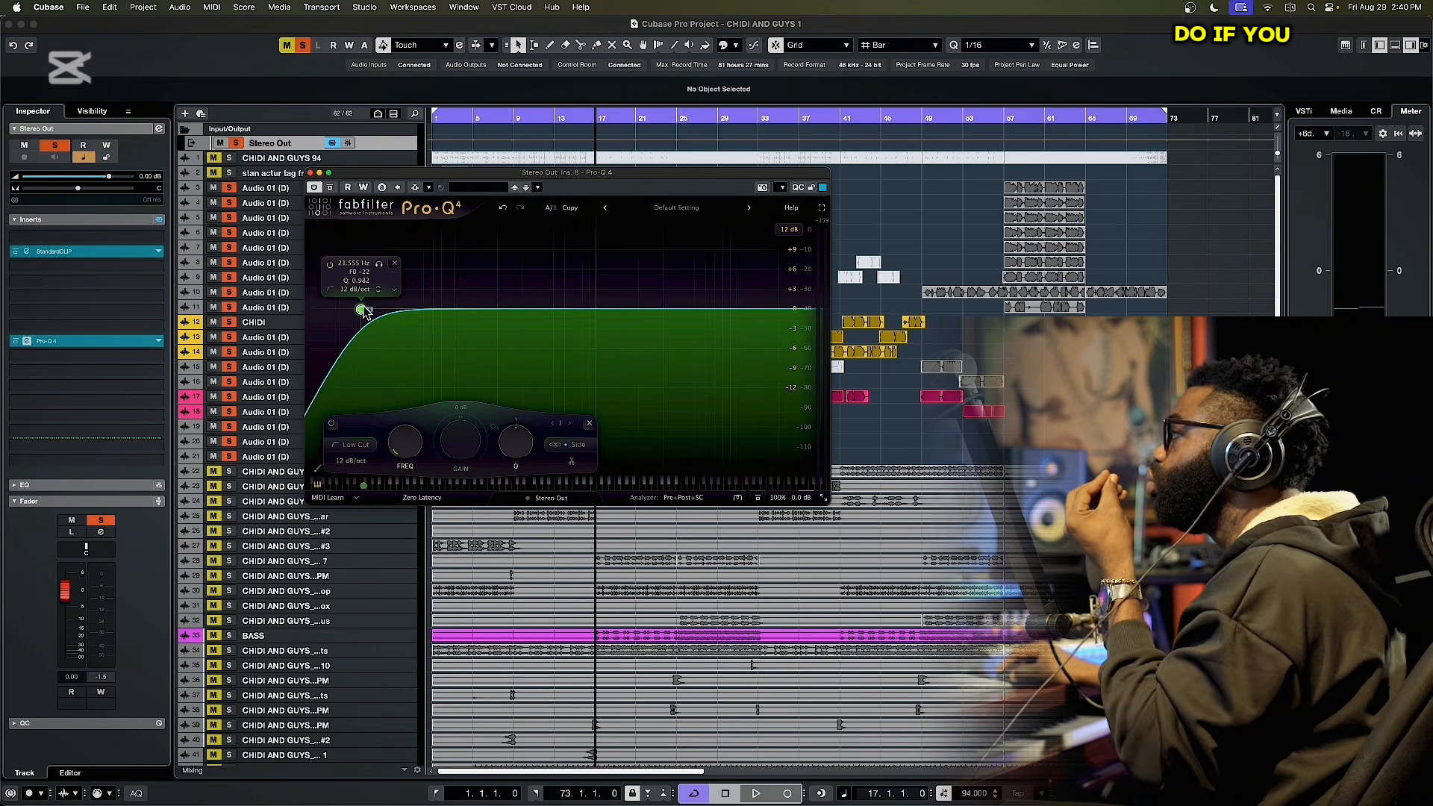
left_click(311, 174)
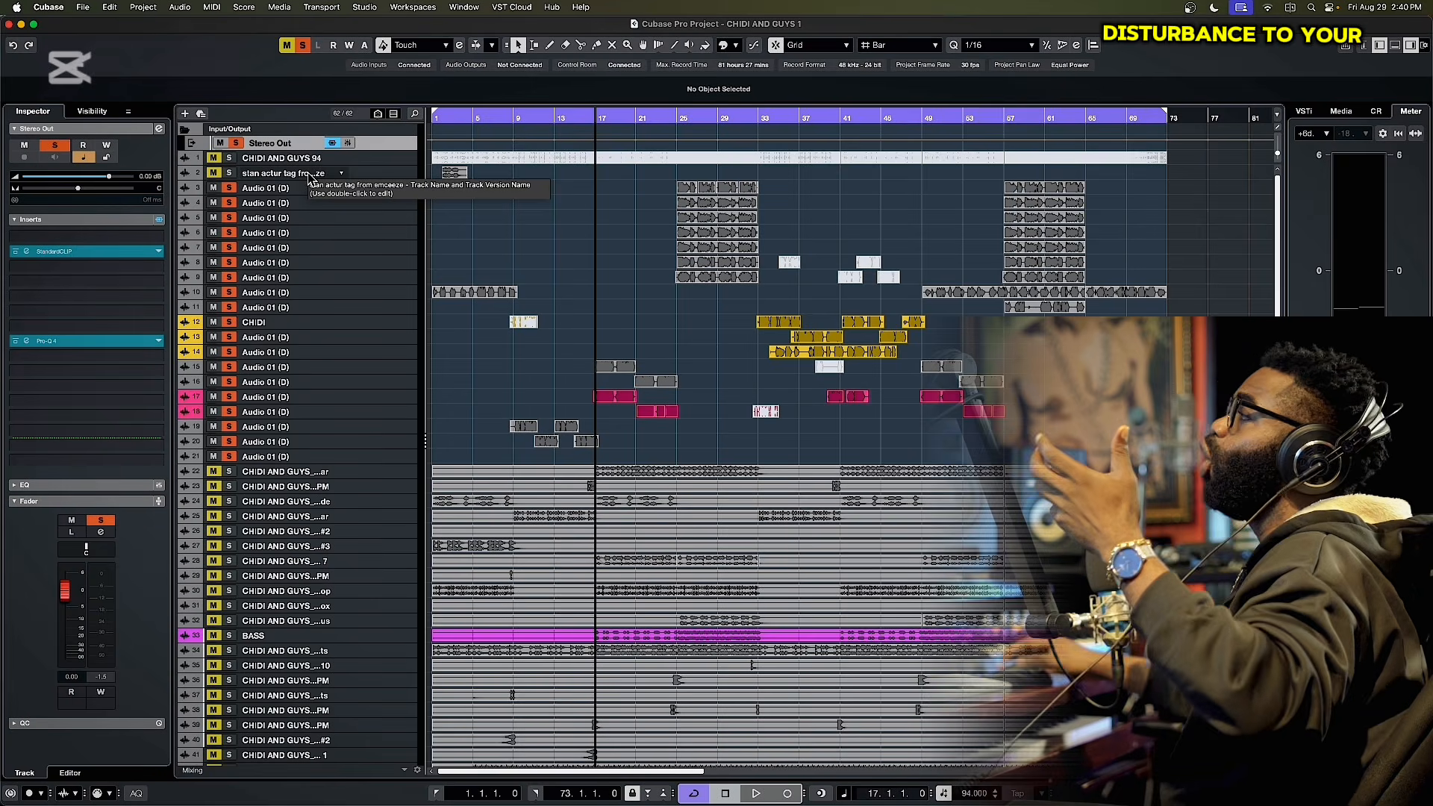
left_click(160, 341)
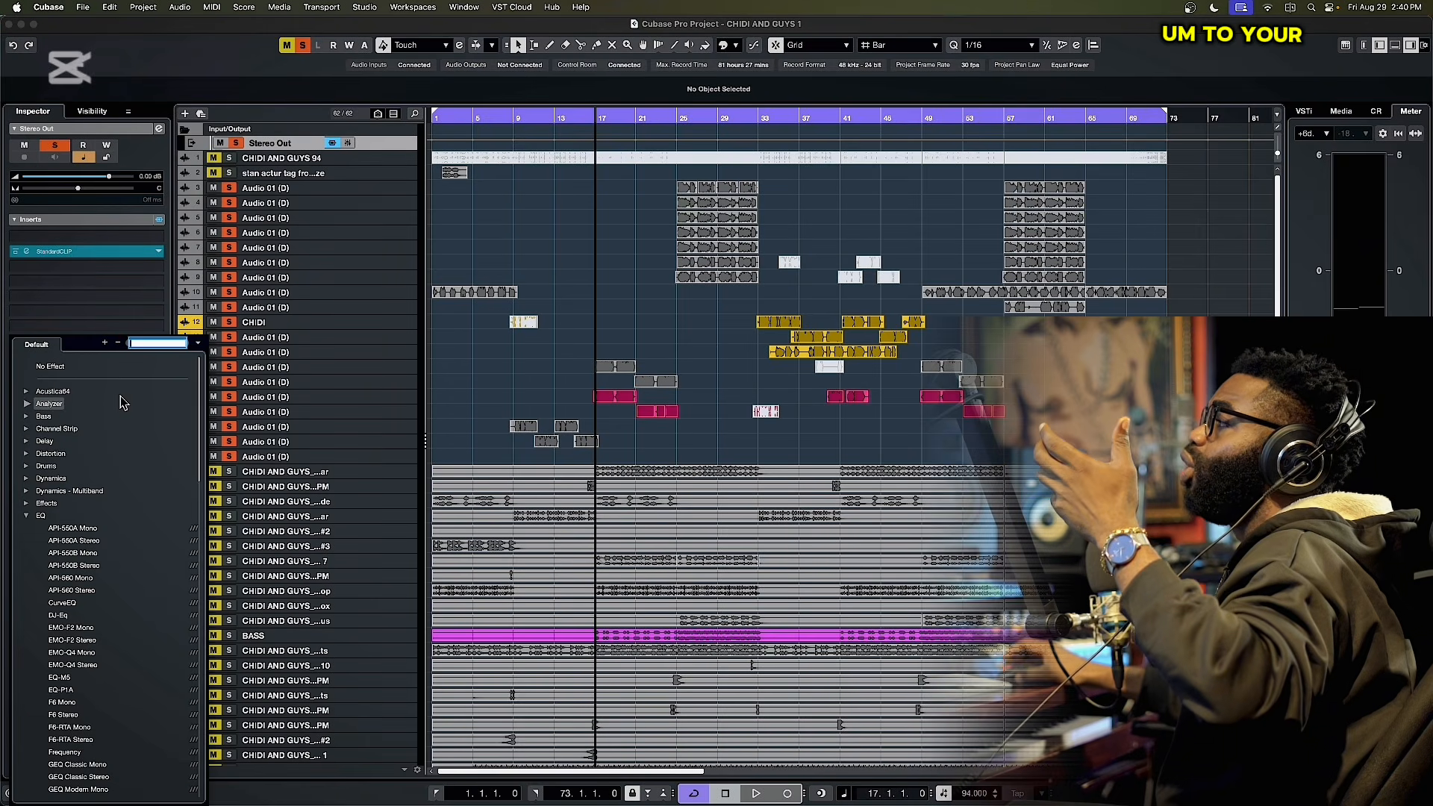
left_click(60, 371)
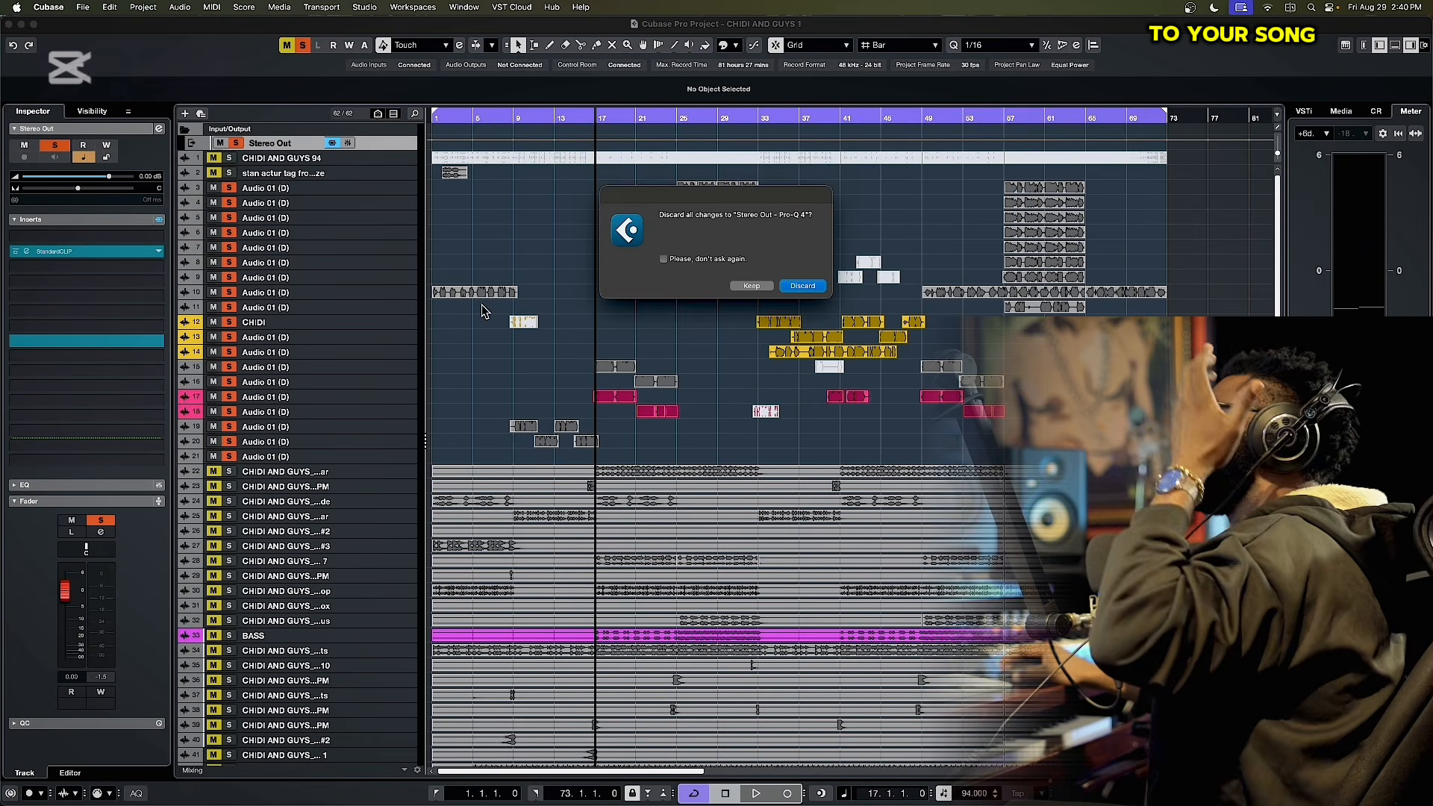
left_click(749, 286)
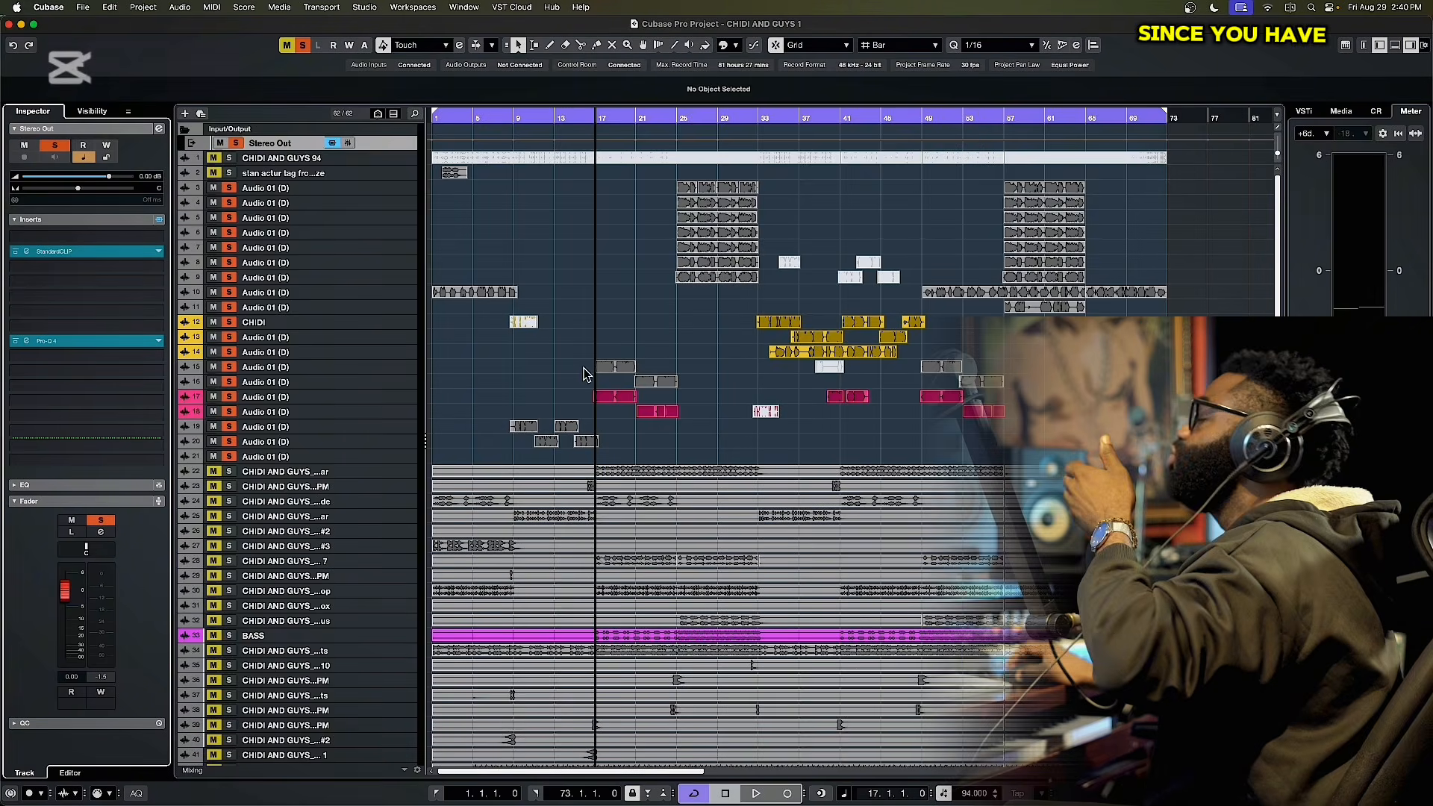
- Select the BASS track, start playback from bar 24 and solo the track
scroll(525, 420, "down", 10)
scroll(525, 419, "up", 7)
scroll(526, 419, "up", 1)
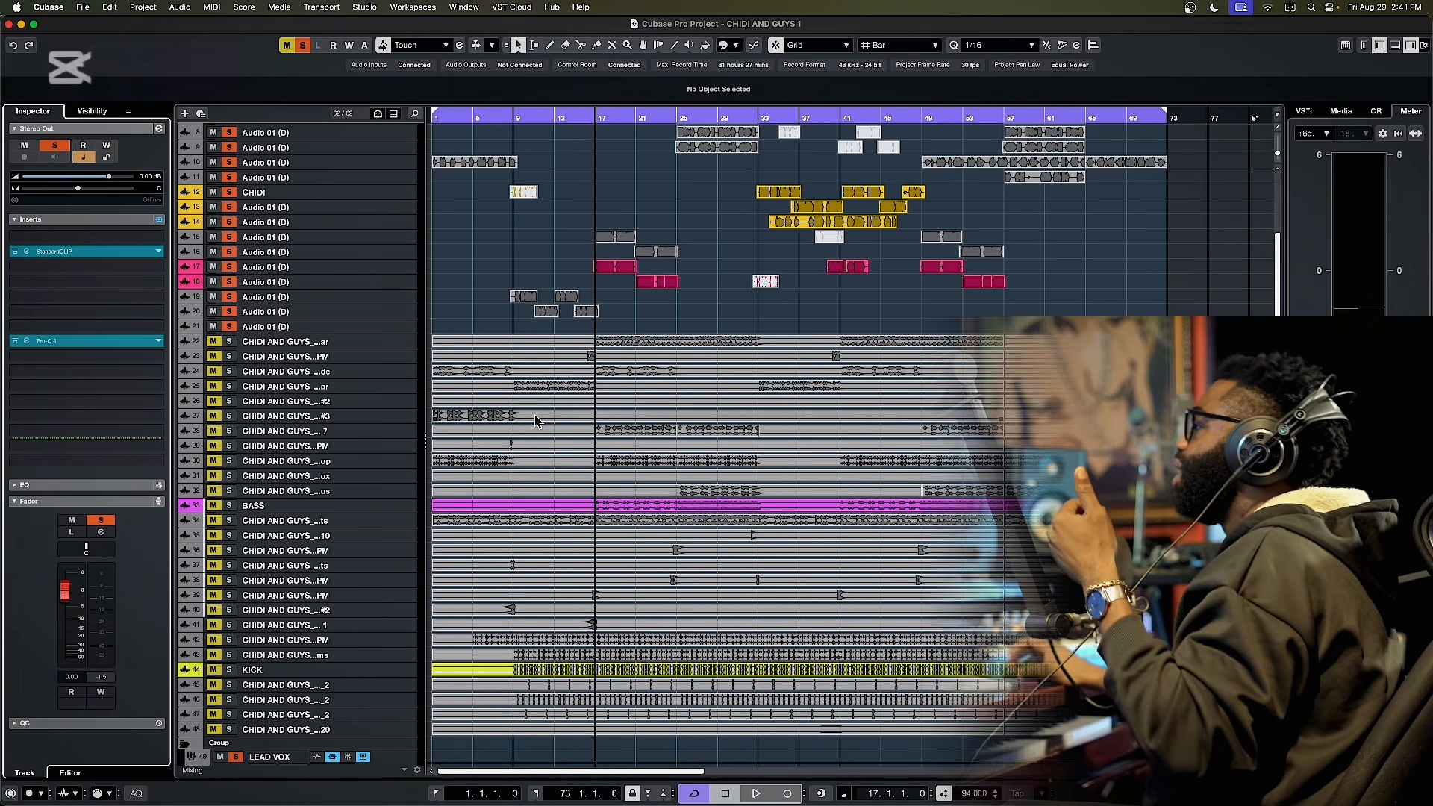
left_click(391, 506)
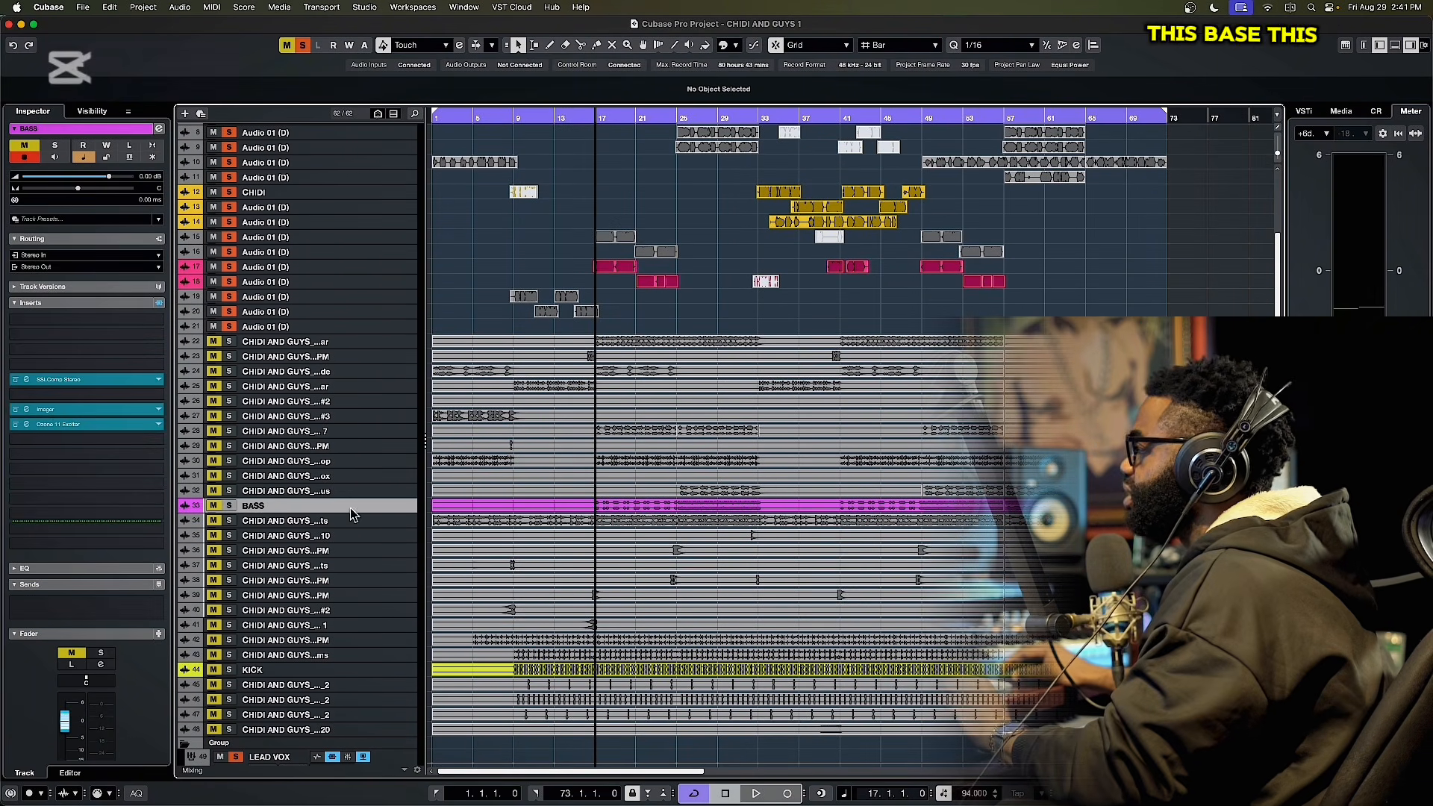
left_click(663, 117)
key("space")
left_click(229, 505)
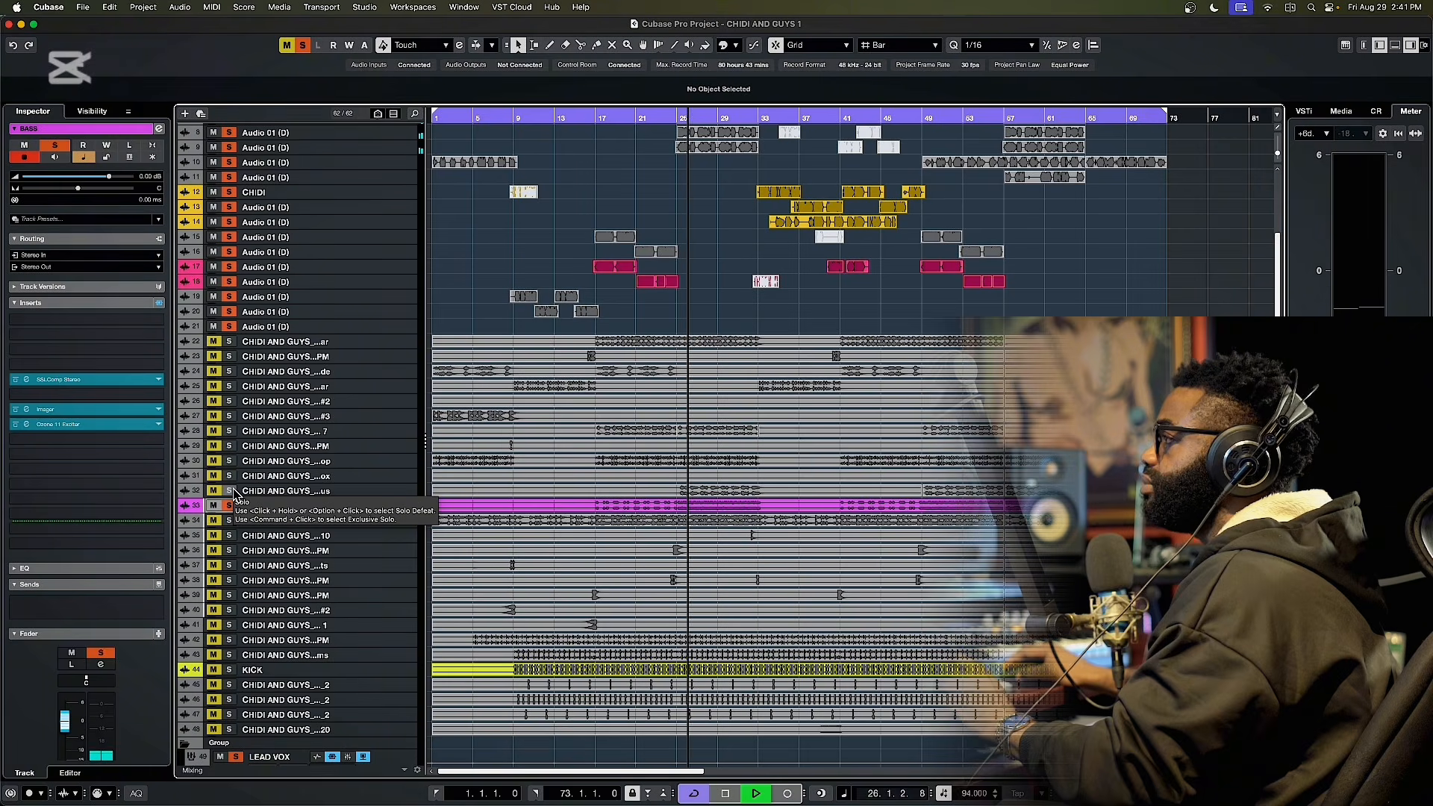
- Switch off the SSLComp Stereo, Imager and Ozone 11 Exciter inserts on the BASS track
left_click(16, 380)
left_click(15, 409)
left_click(16, 424)
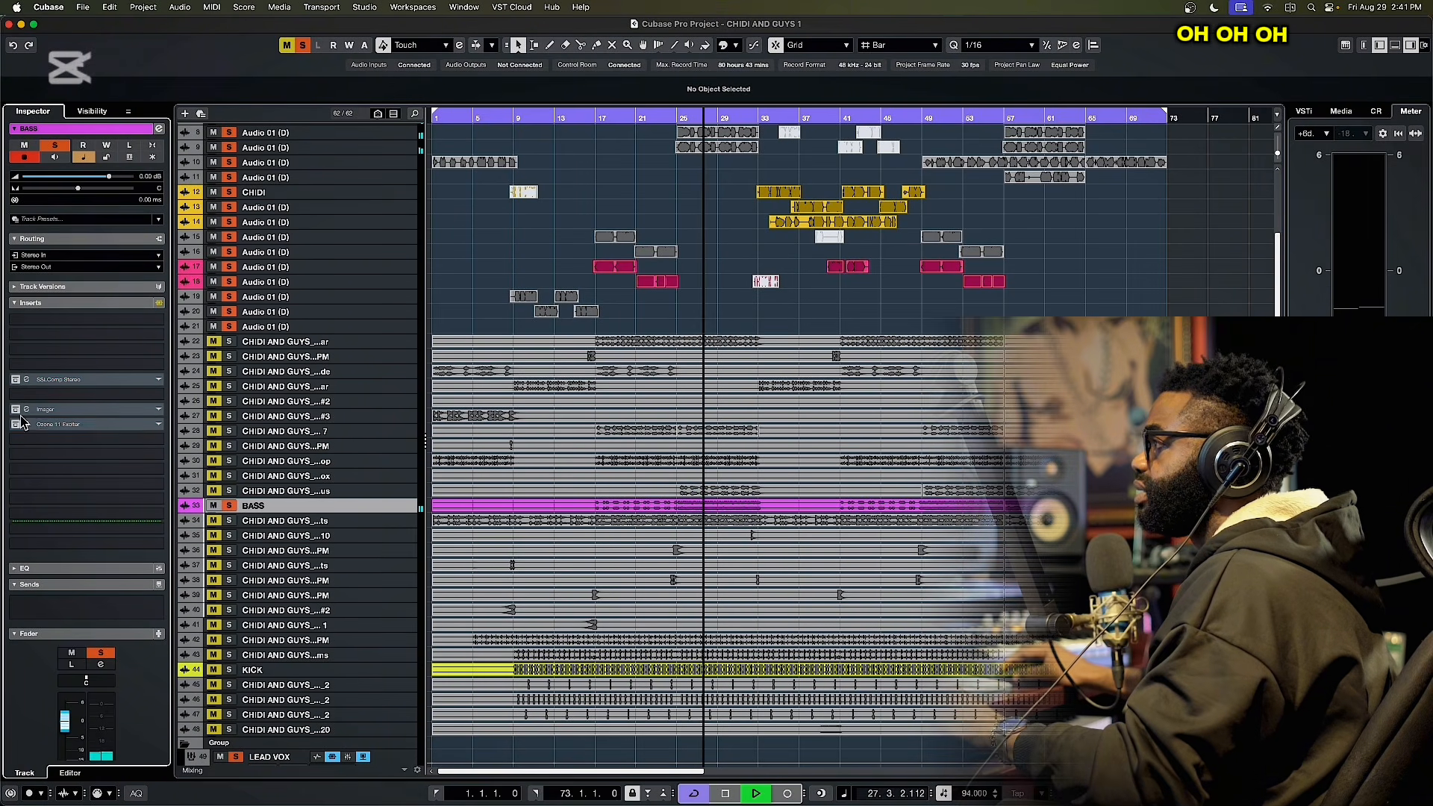
left_click(16, 424)
left_click(16, 410)
left_click(15, 379)
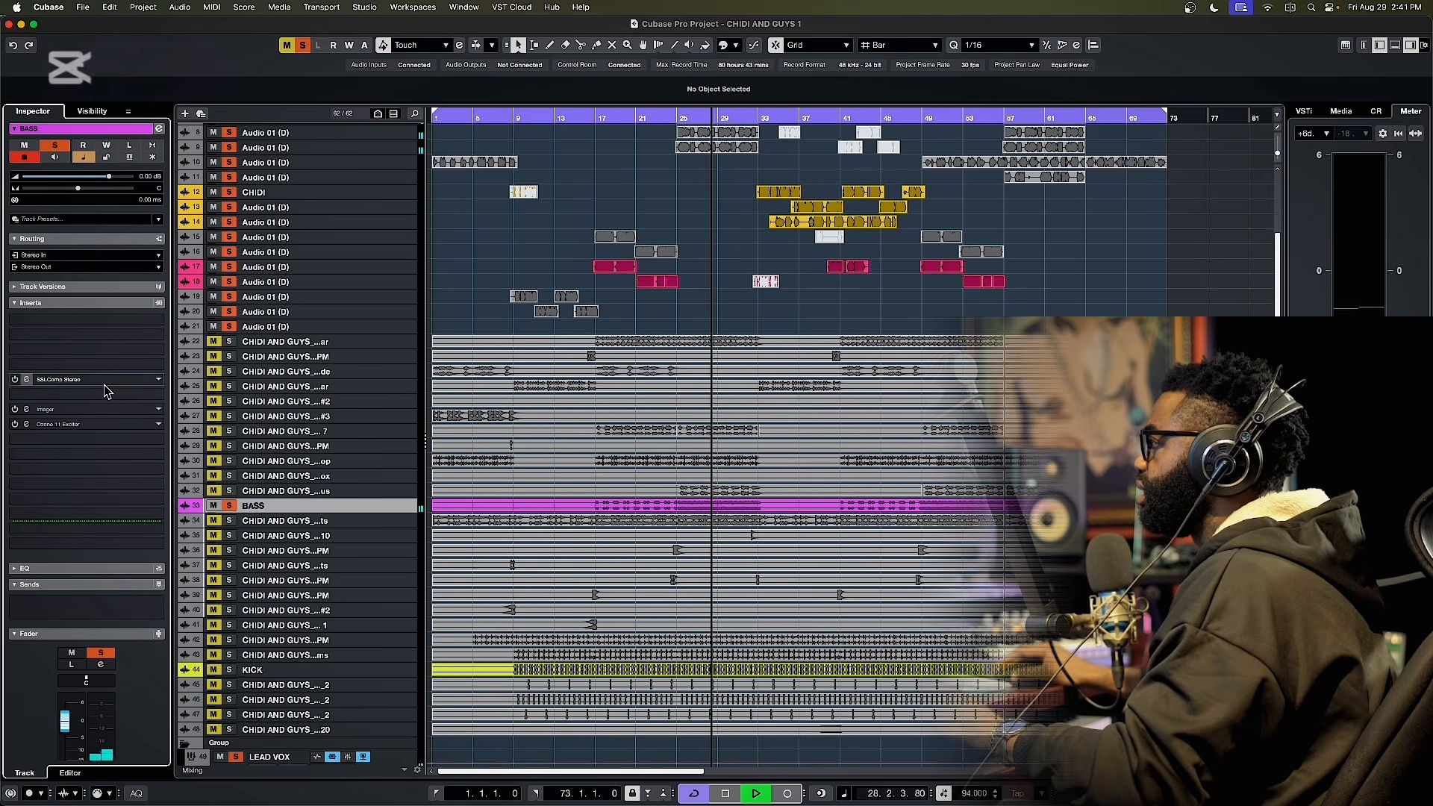
- Enlarge the BASS track's height to show its waveform and stop playback
left_click_drag(390, 514, 391, 555)
key("space")
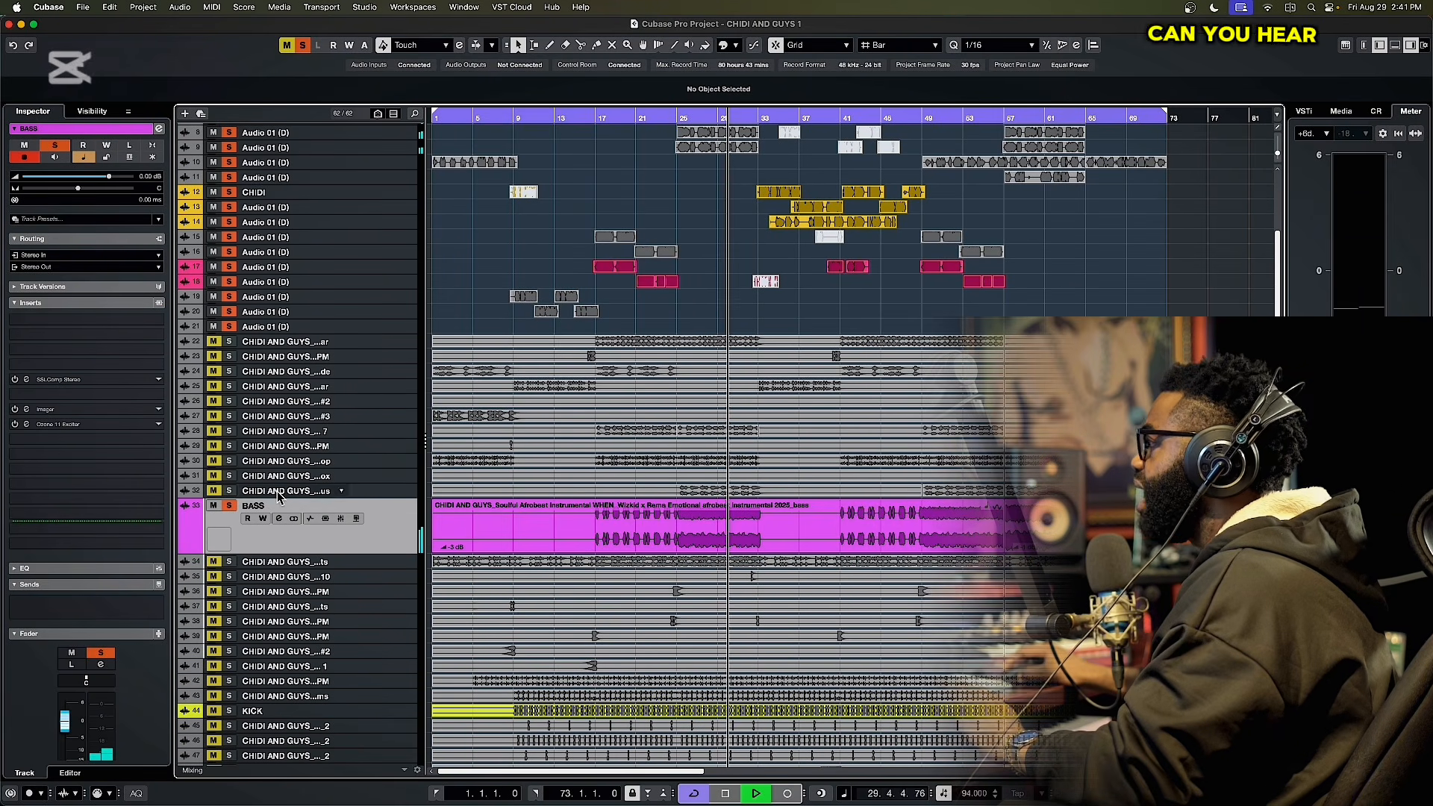
scroll(432, 420, "down", 10)
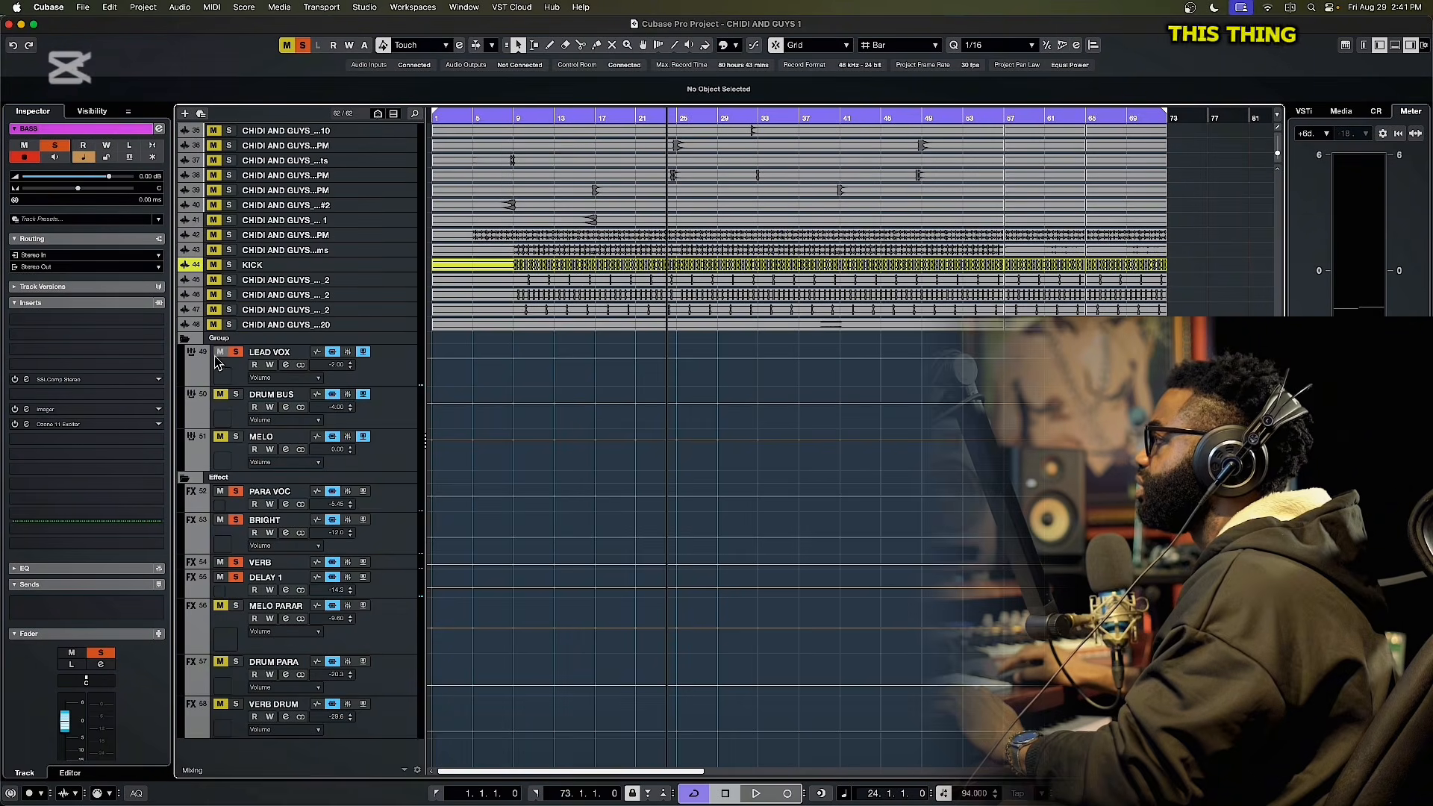
scroll(420, 414, "up", 10)
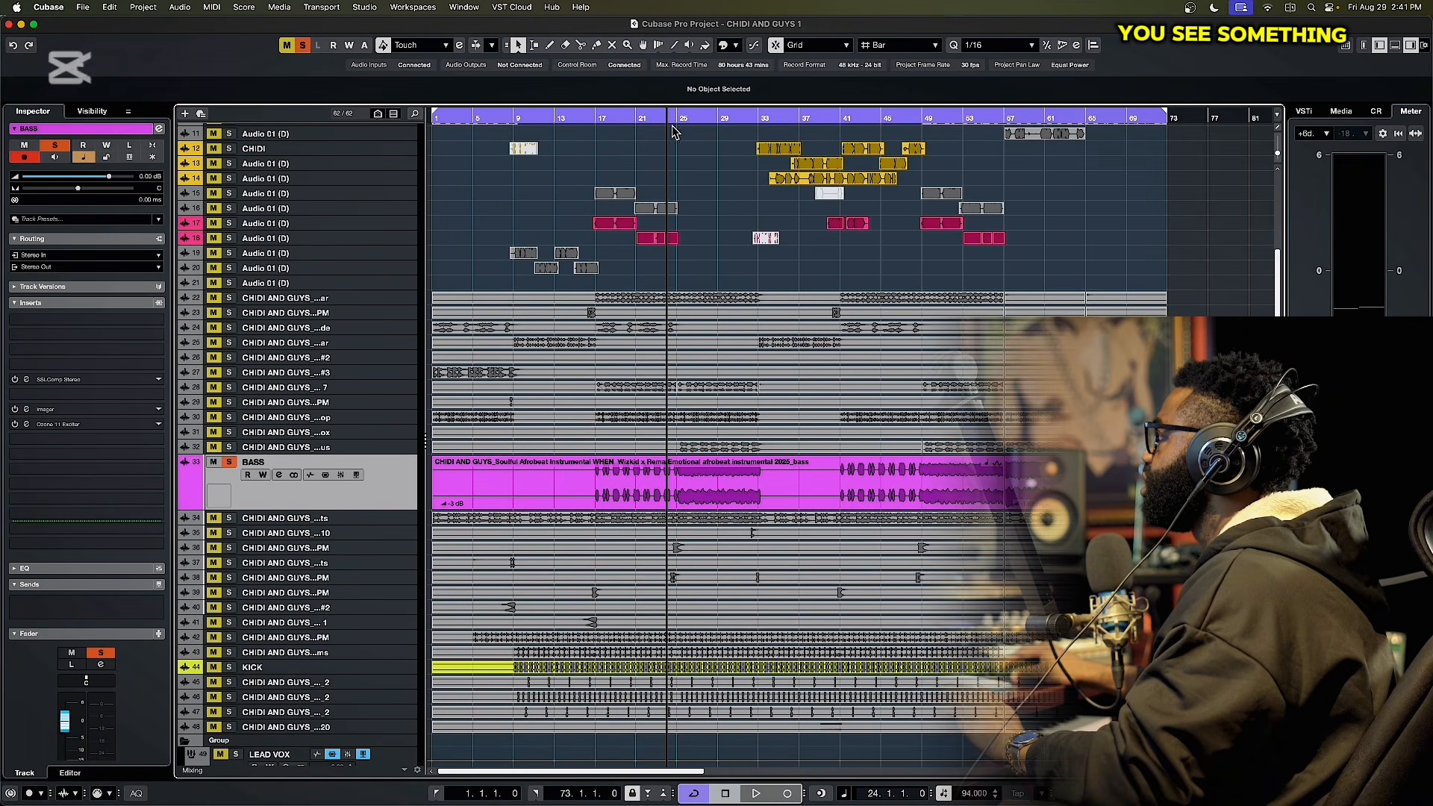
- Audition the soloed bass from bar 25 and switch its Ozone 11 Exciter insert back on
left_click(674, 120)
key("space")
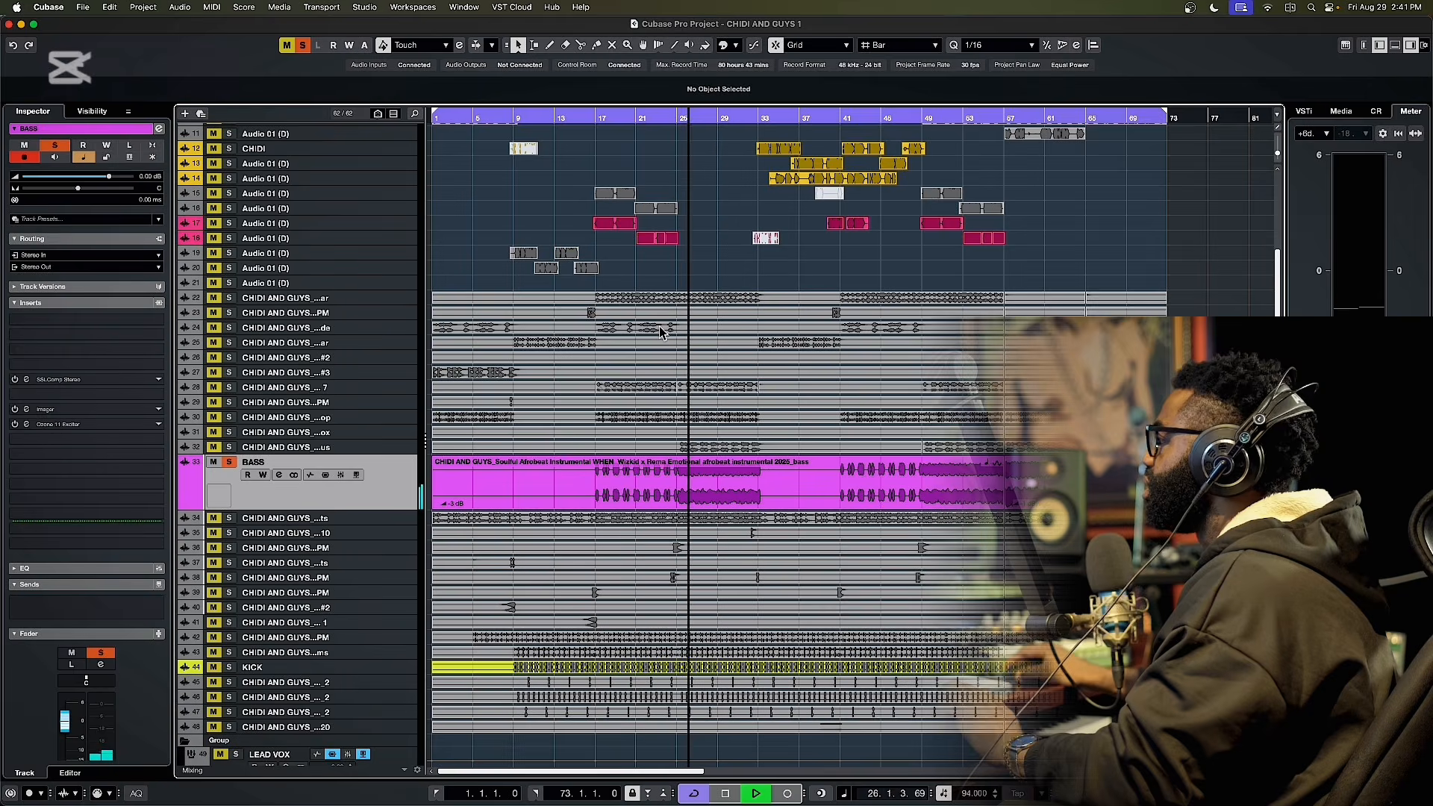
left_click(15, 424)
key("space")
key("space")
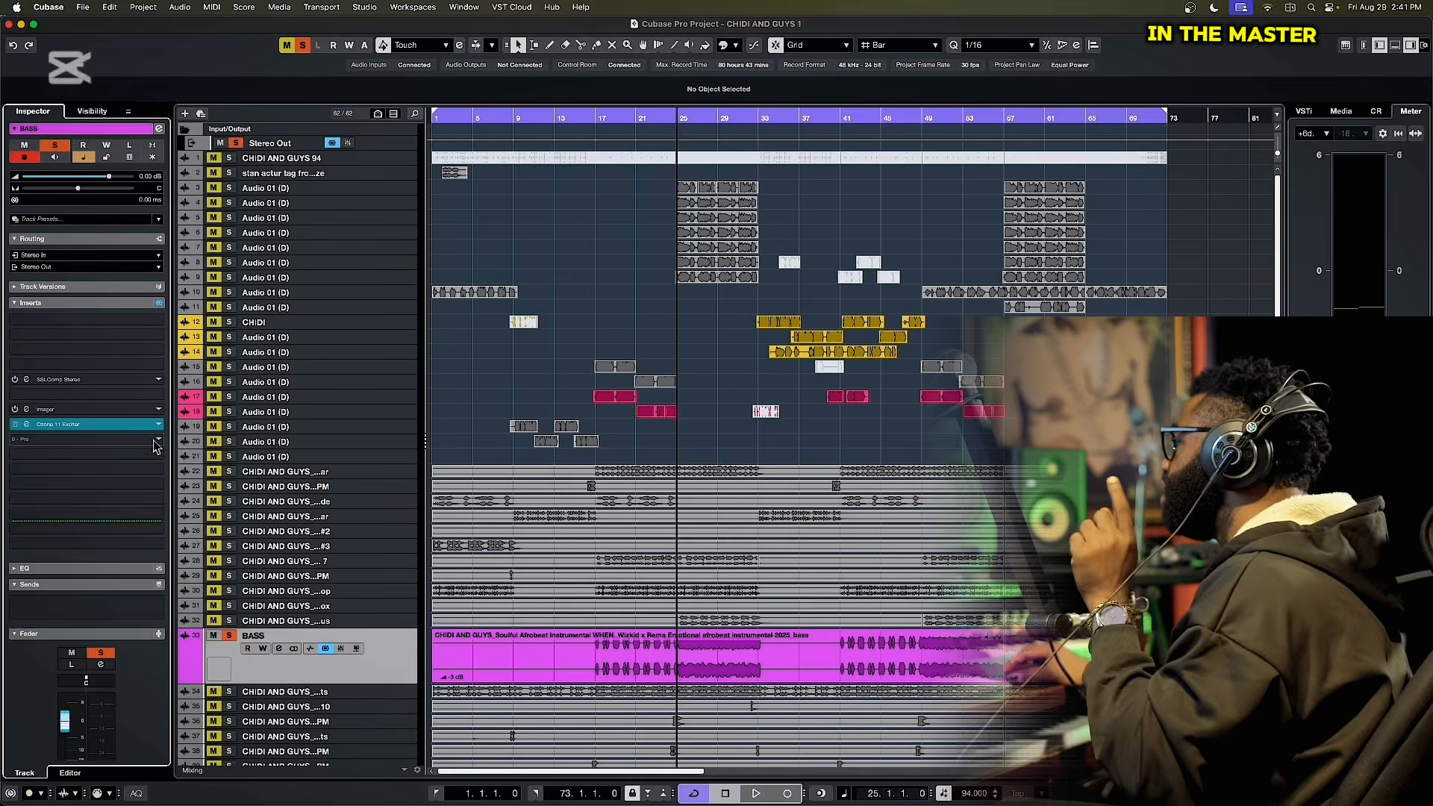
- Search the plugins for "pro" and load Pro-Q 4 into an empty BASS insert slot ahead of SSLComp Stereo
left_click(153, 439)
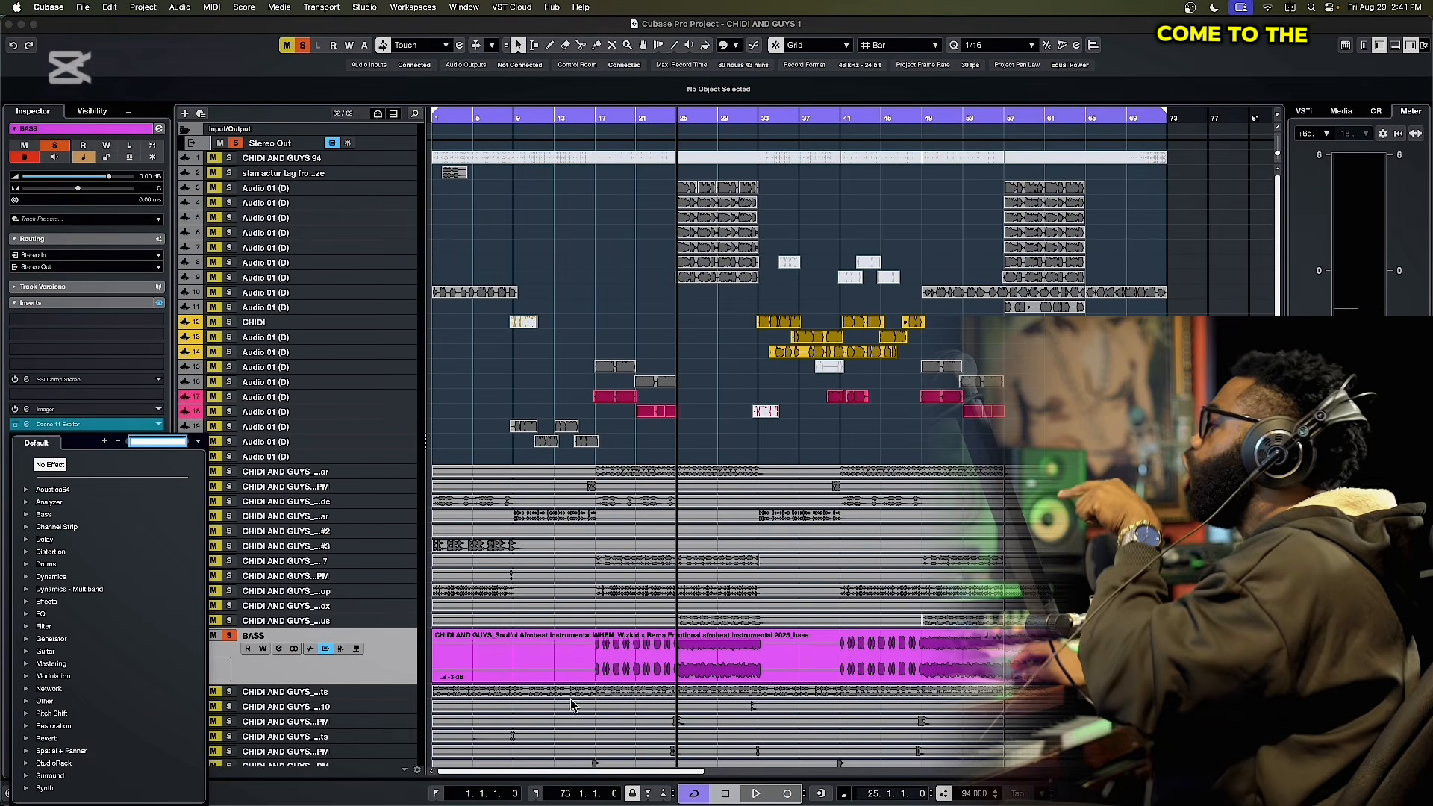
left_click(406, 669)
left_click(136, 455)
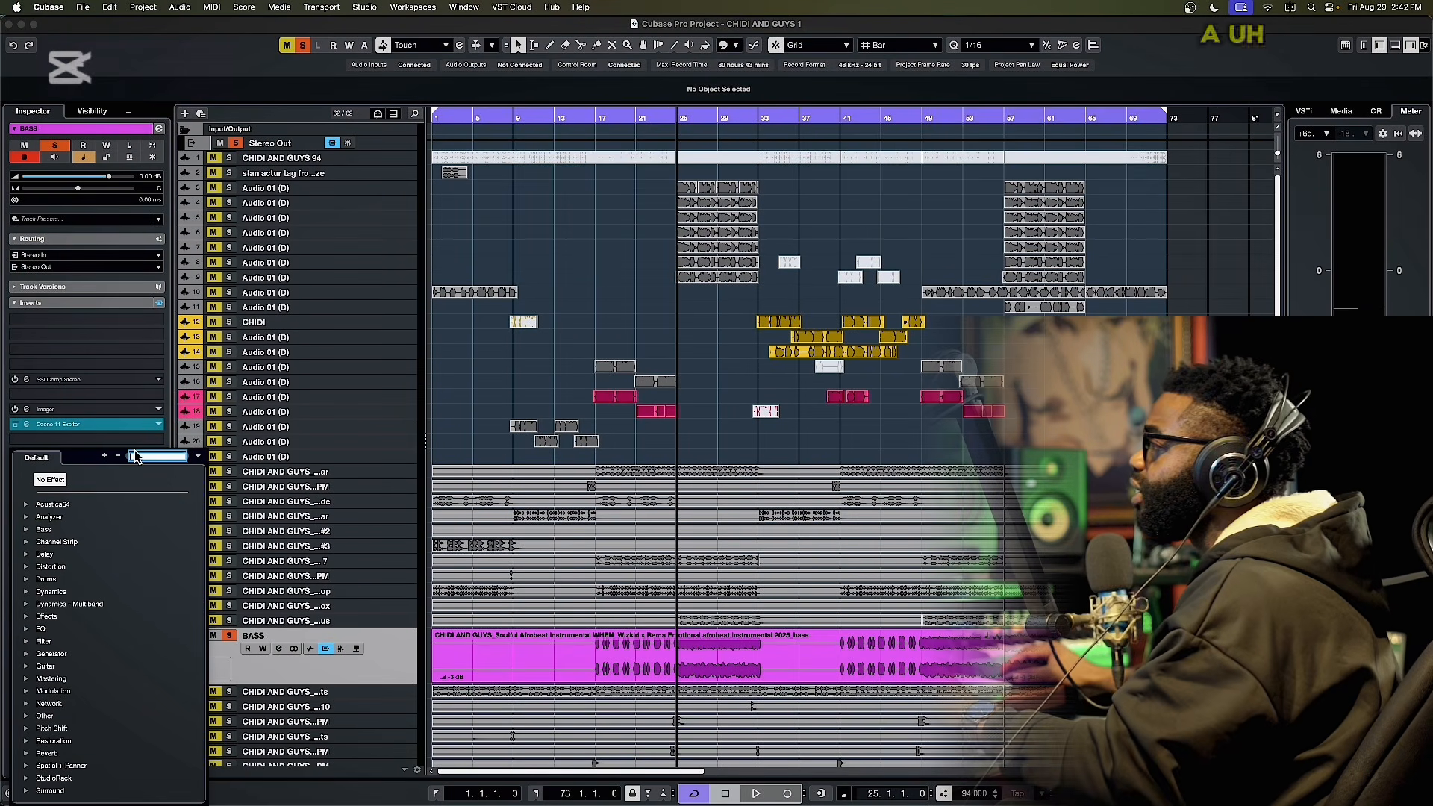
left_click(131, 367)
left_click(128, 351)
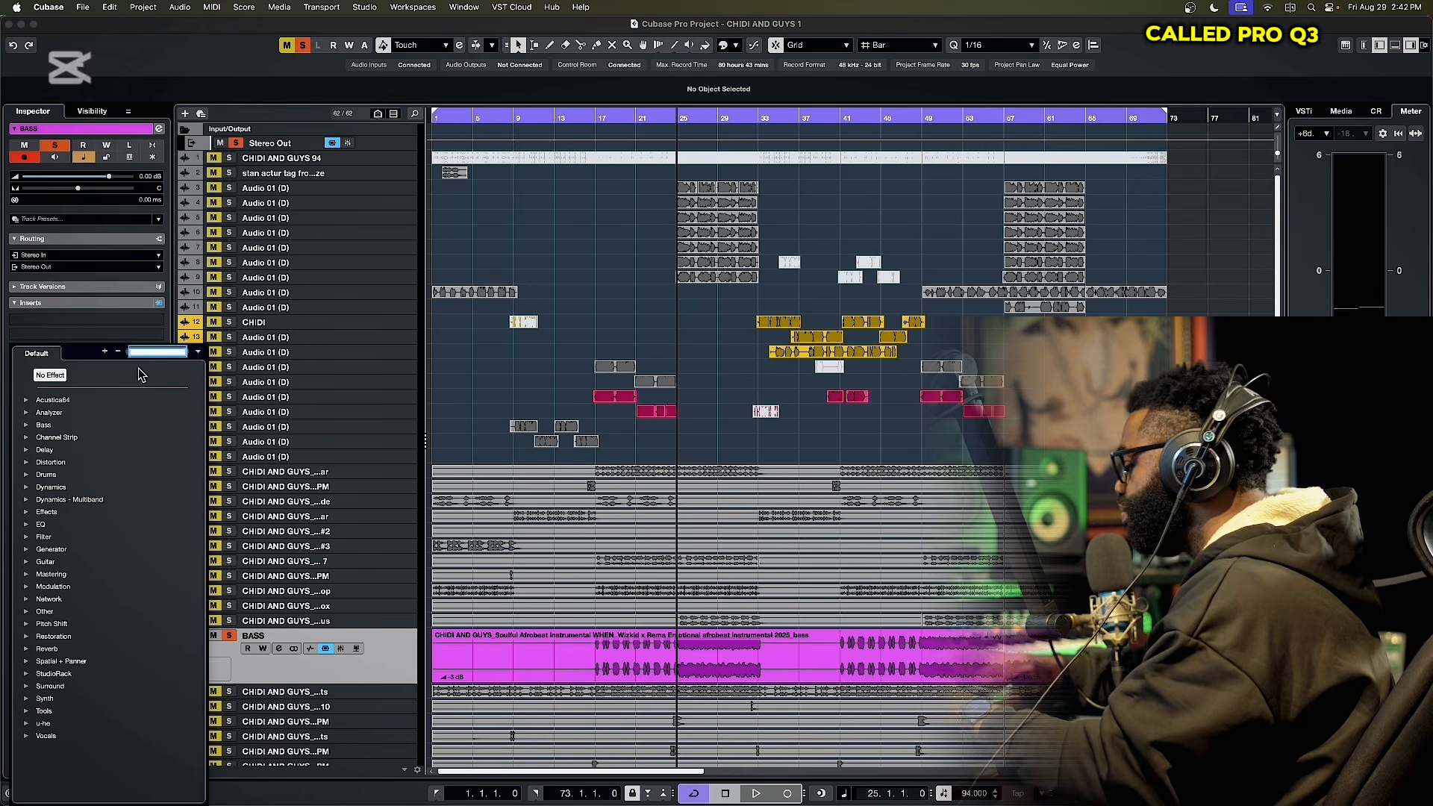
type("pro")
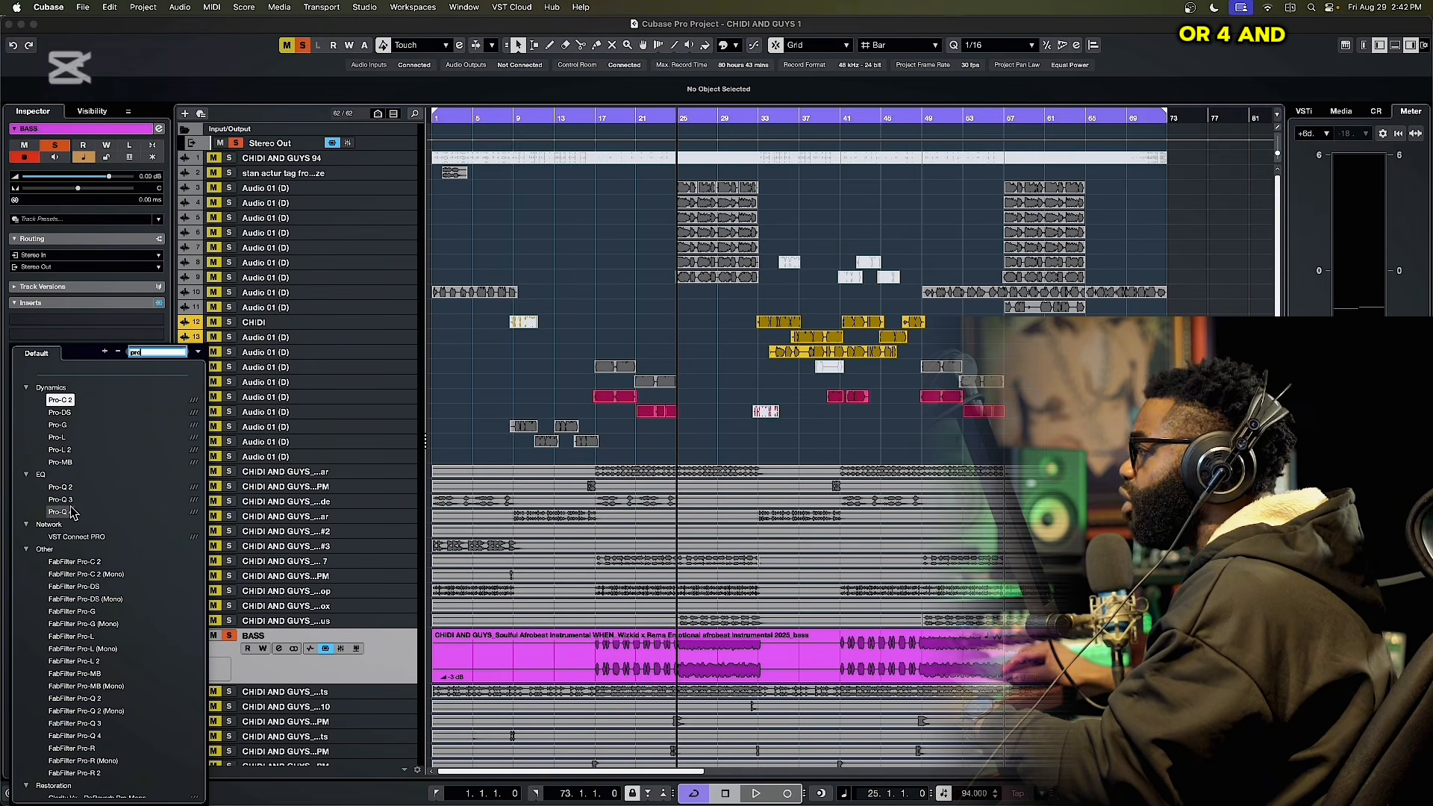
left_click(127, 512)
left_click_drag(630, 216, 627, 215)
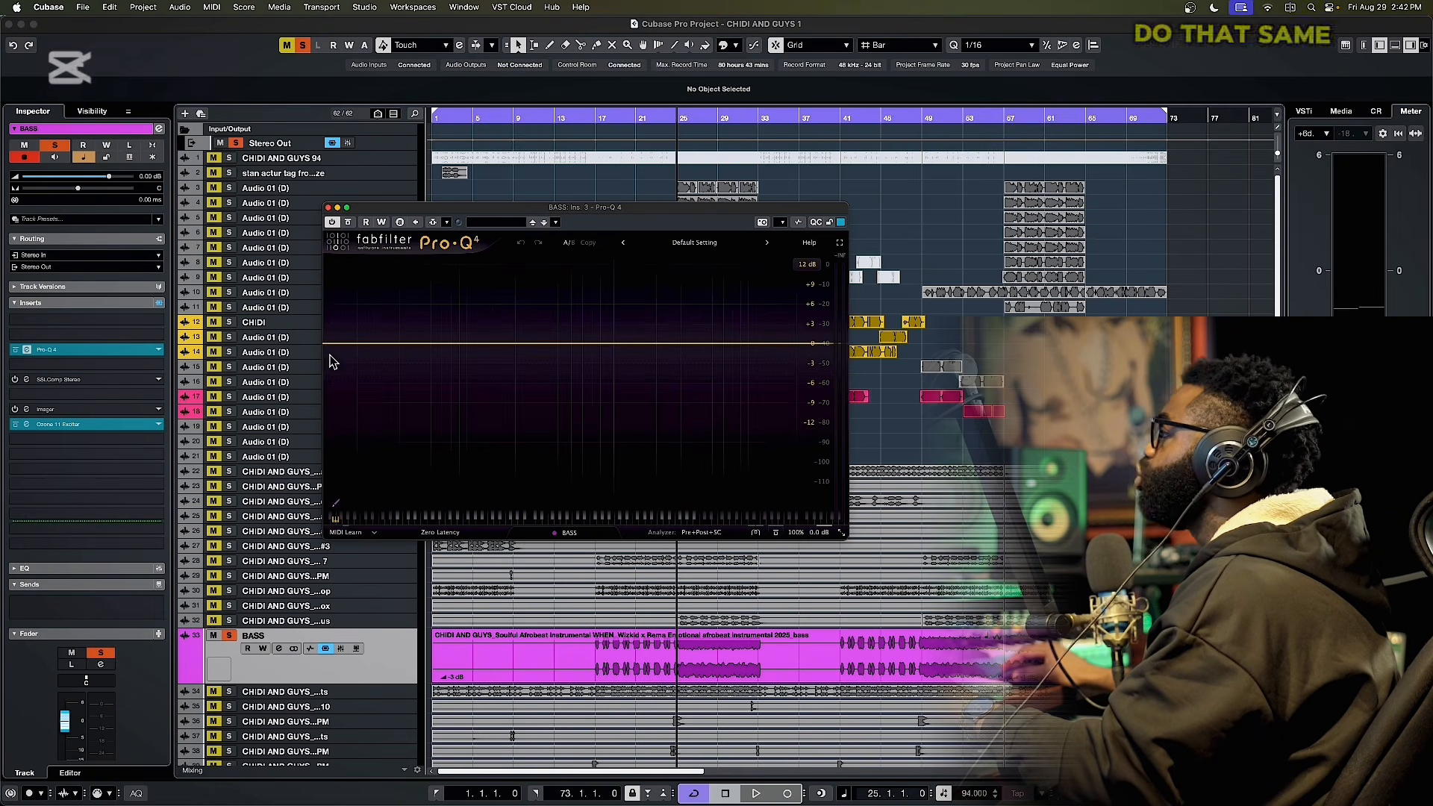
- Add a low cut in the bass Pro-Q 4, restrict it to the side signal and place it at about 64.5 Hz with 18 dB/oct
double_click(332, 343)
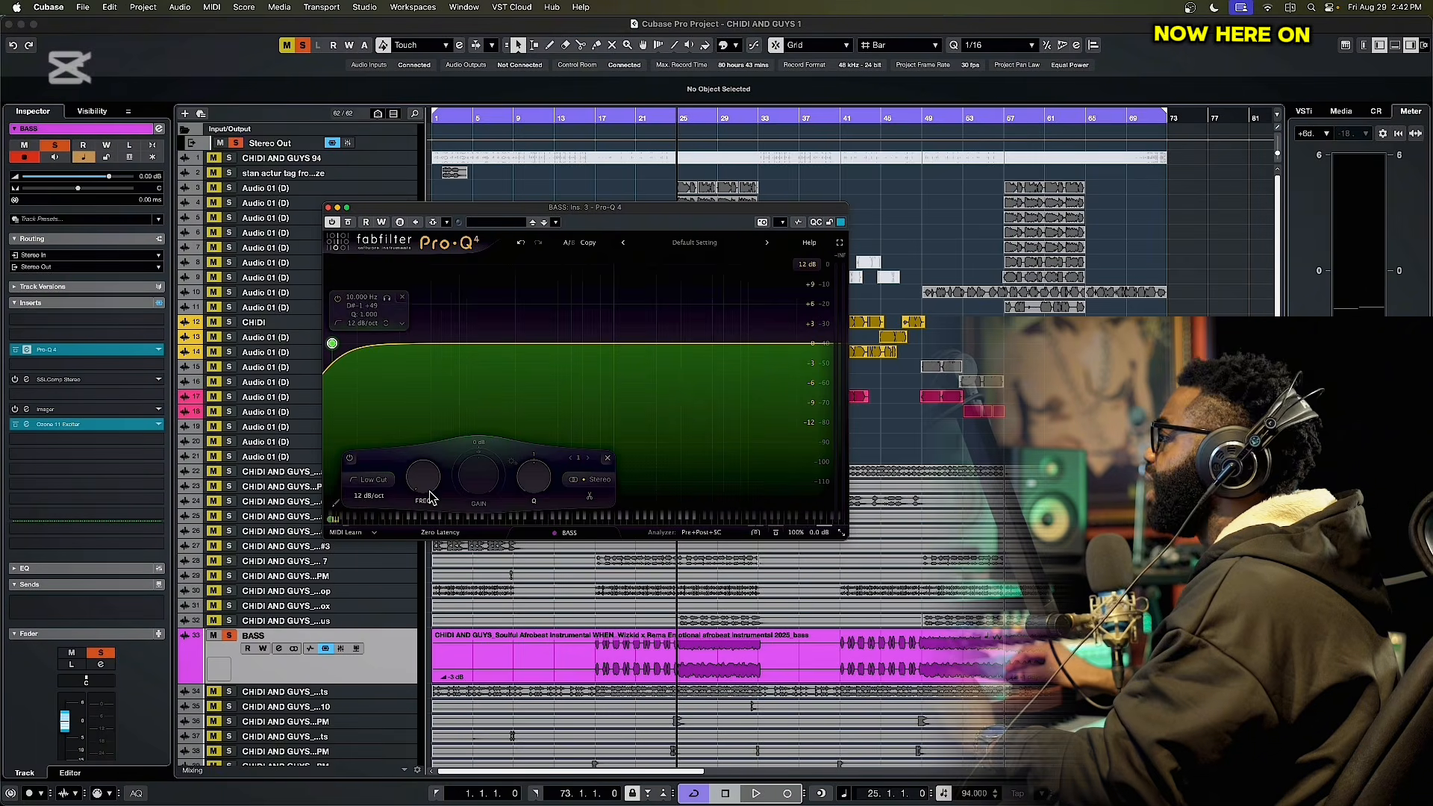
left_click(601, 479)
left_click(596, 465)
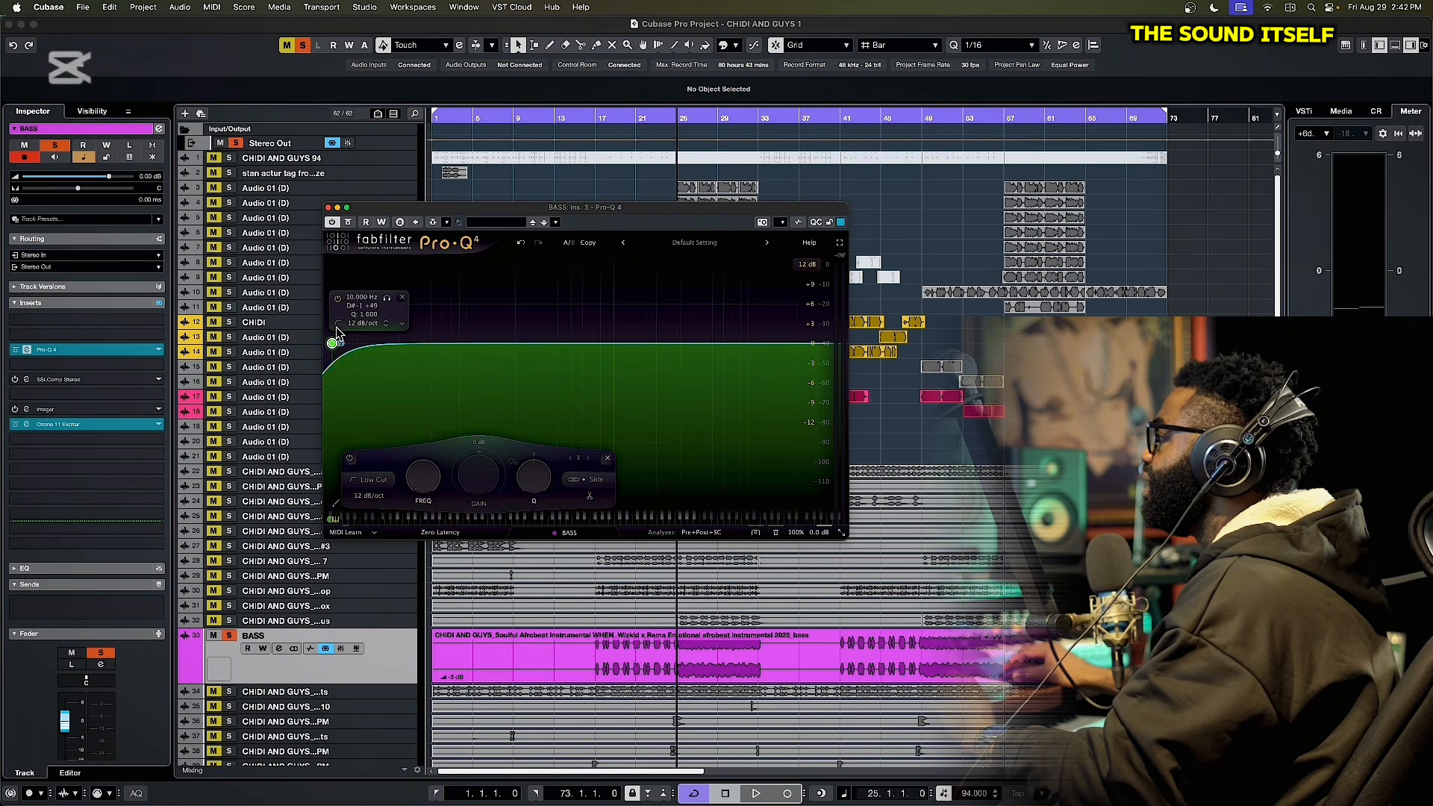
left_click_drag(371, 345, 446, 343)
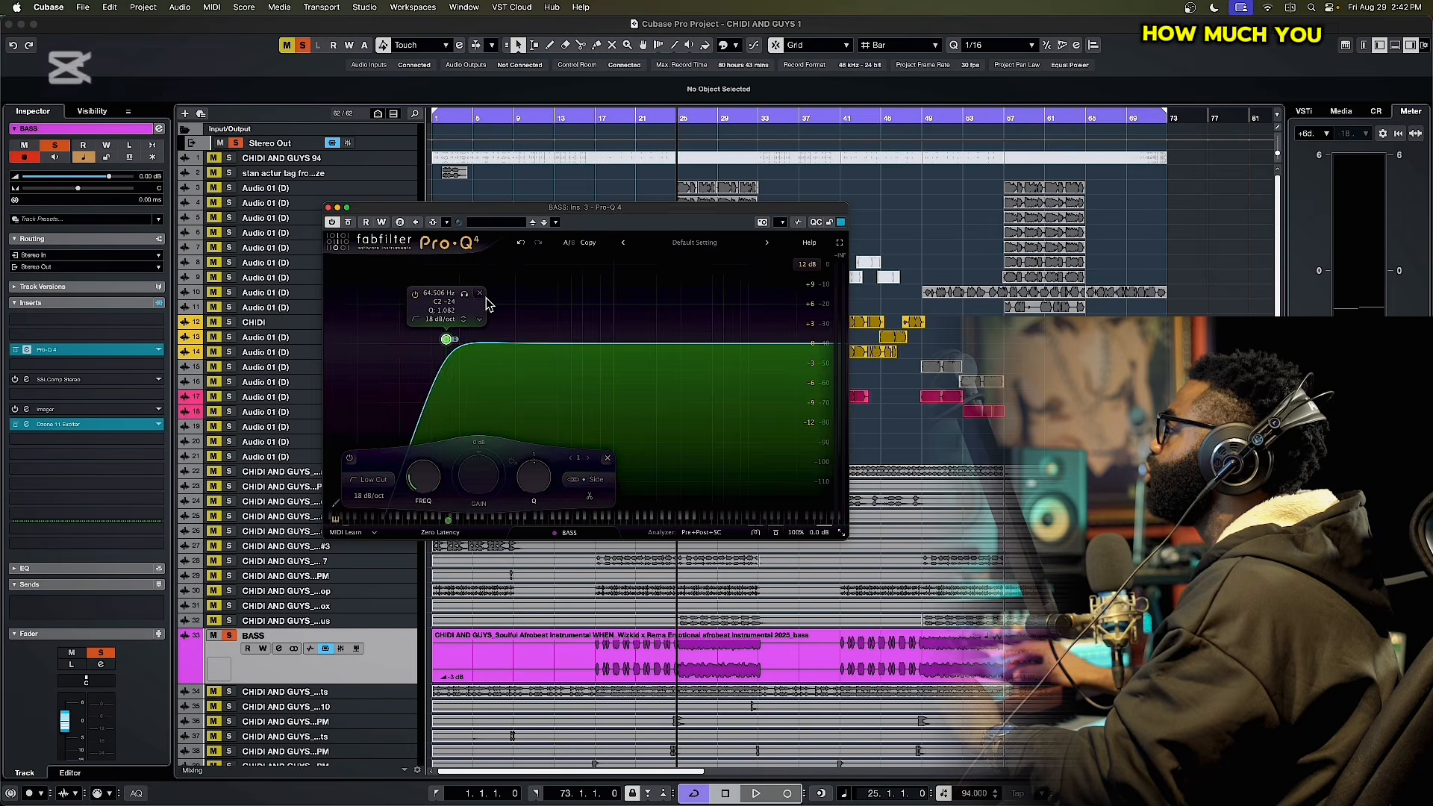
left_click_drag(485, 209, 581, 165)
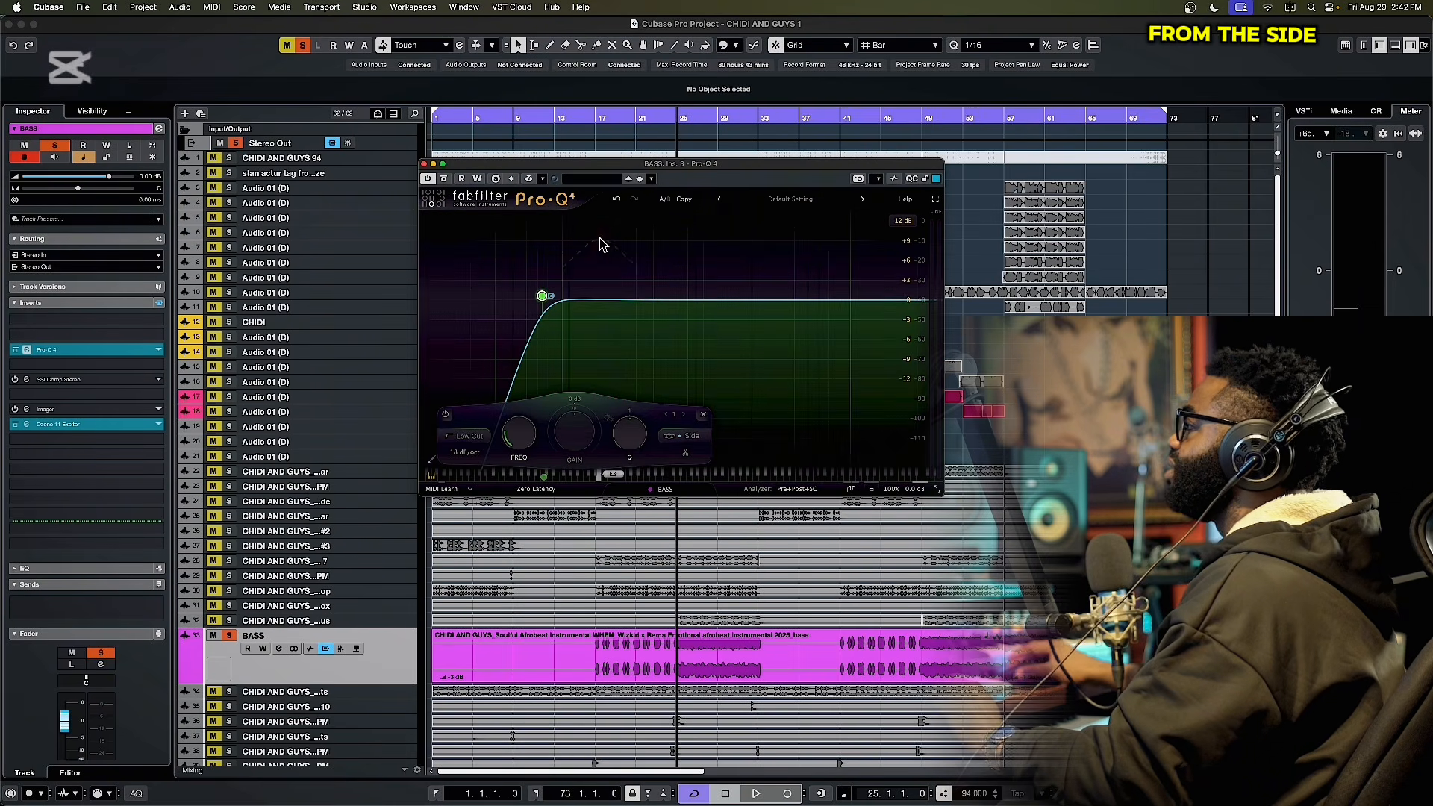
- Lower the bass side low cut to about 31 Hz and audition it
left_click_drag(542, 296, 409, 302)
key("space")
left_click_drag(734, 306, 499, 300)
key("space")
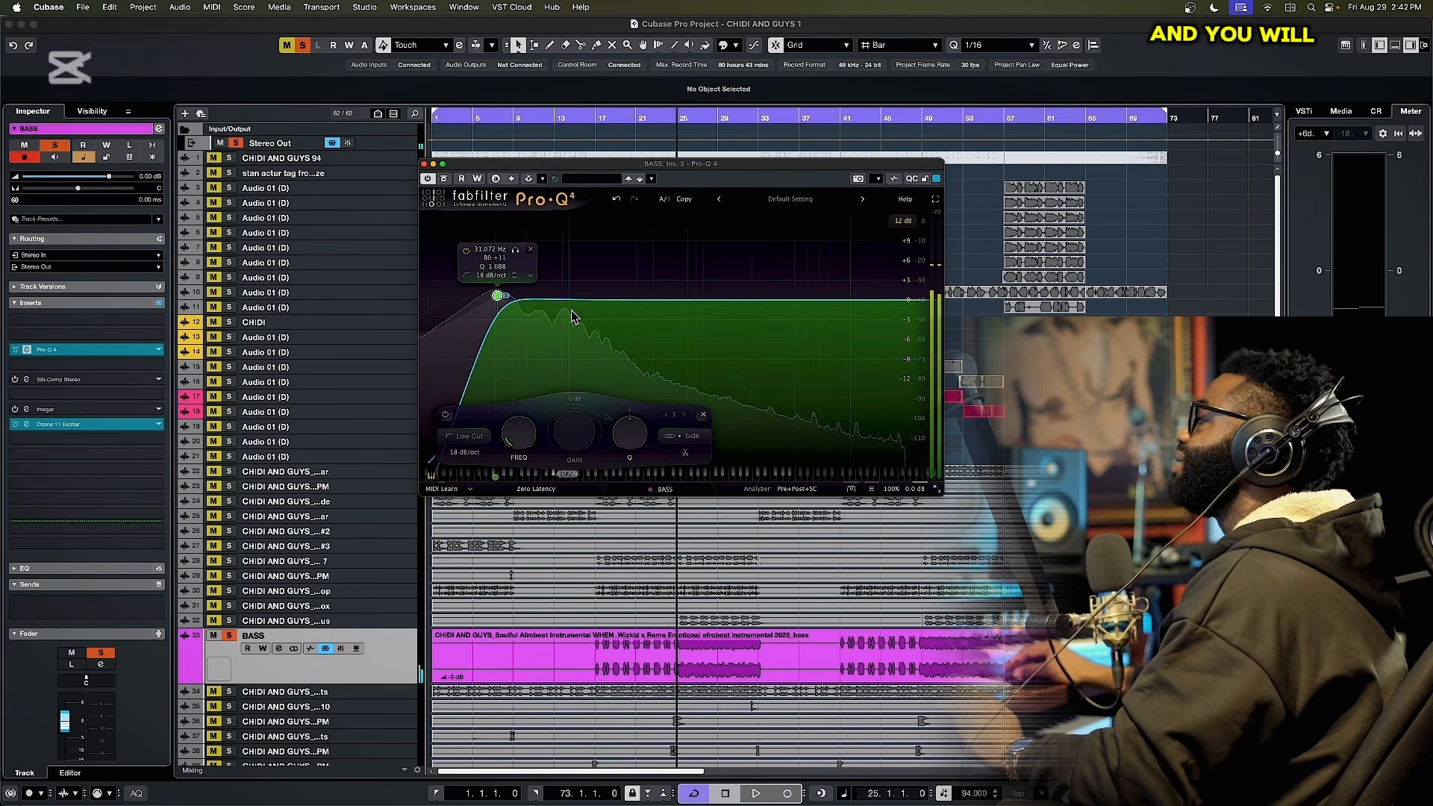
left_click_drag(728, 167, 579, 194)
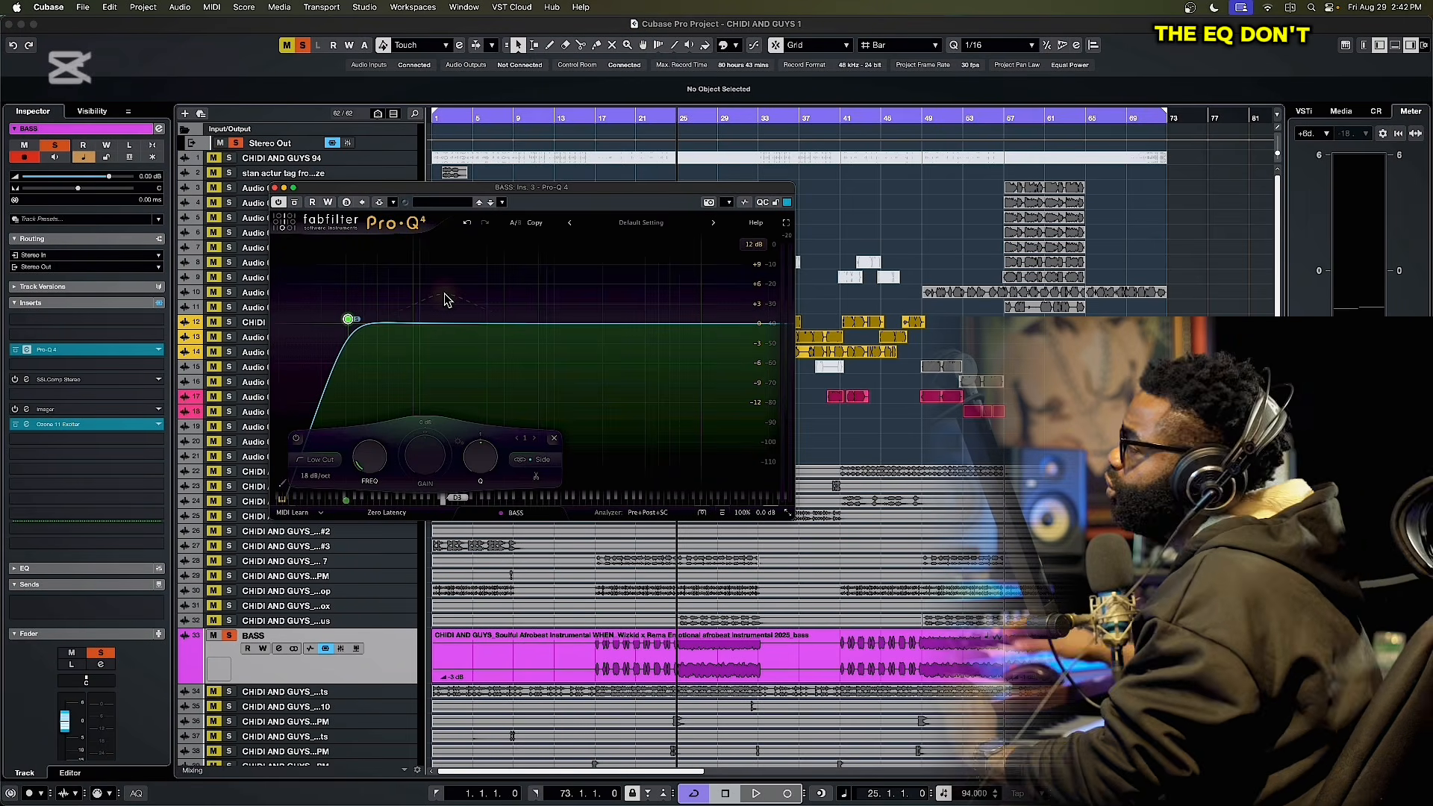
left_click_drag(547, 188, 526, 222)
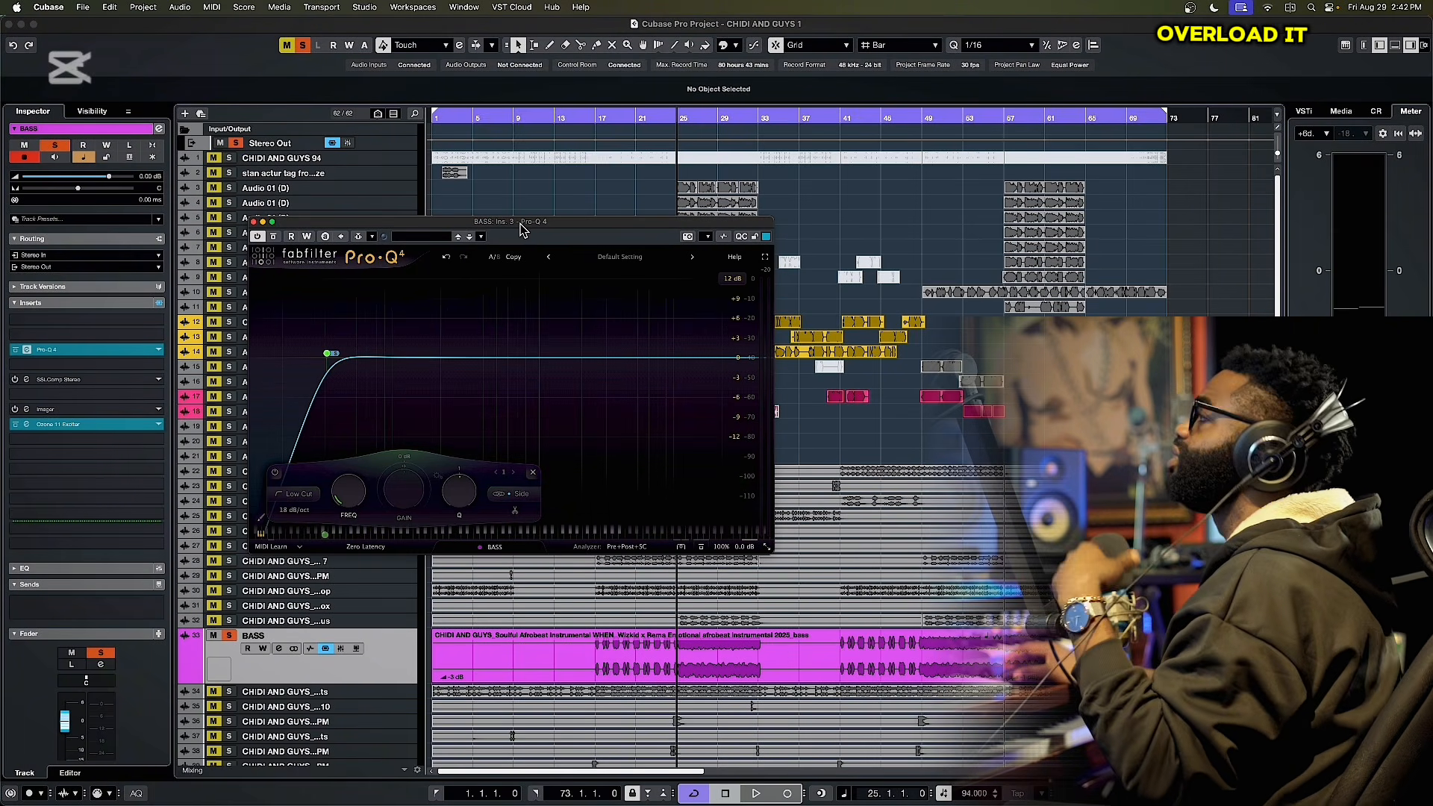
left_click_drag(517, 224, 520, 224)
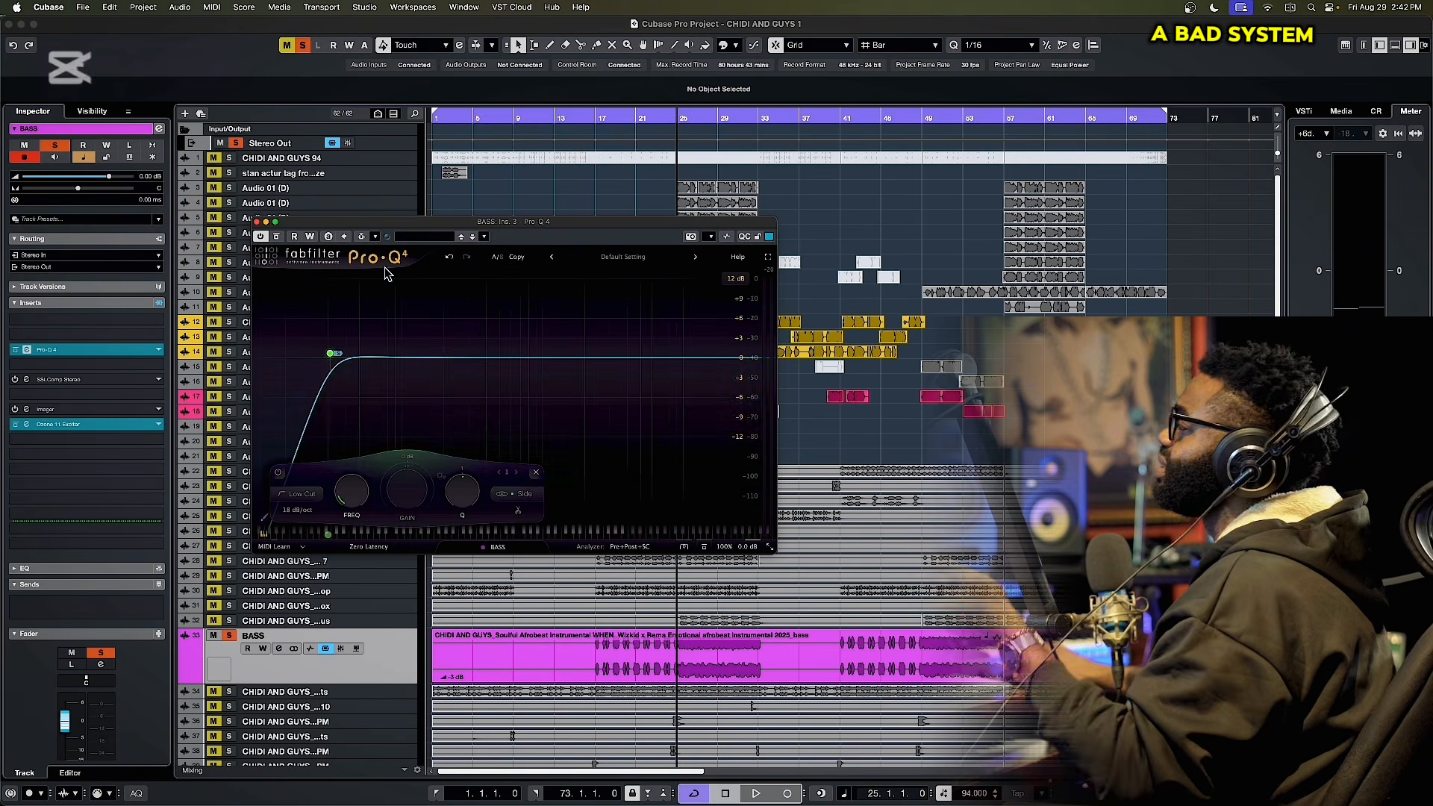
left_click_drag(403, 227, 396, 219)
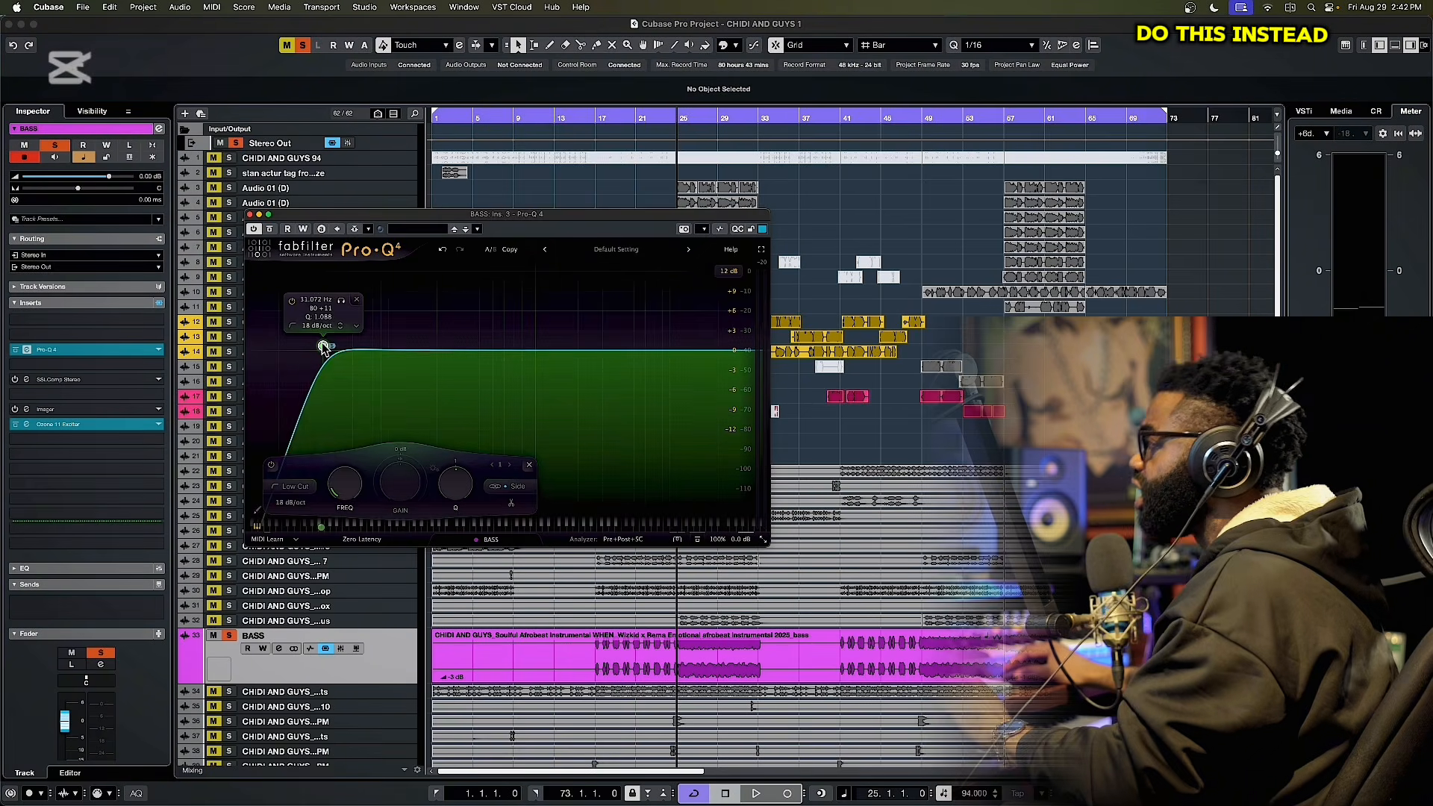
- Raise the bass side low cut during playback, trying about 77 and 81 Hz and settling at about 69 Hz
left_click_drag(407, 349, 378, 354)
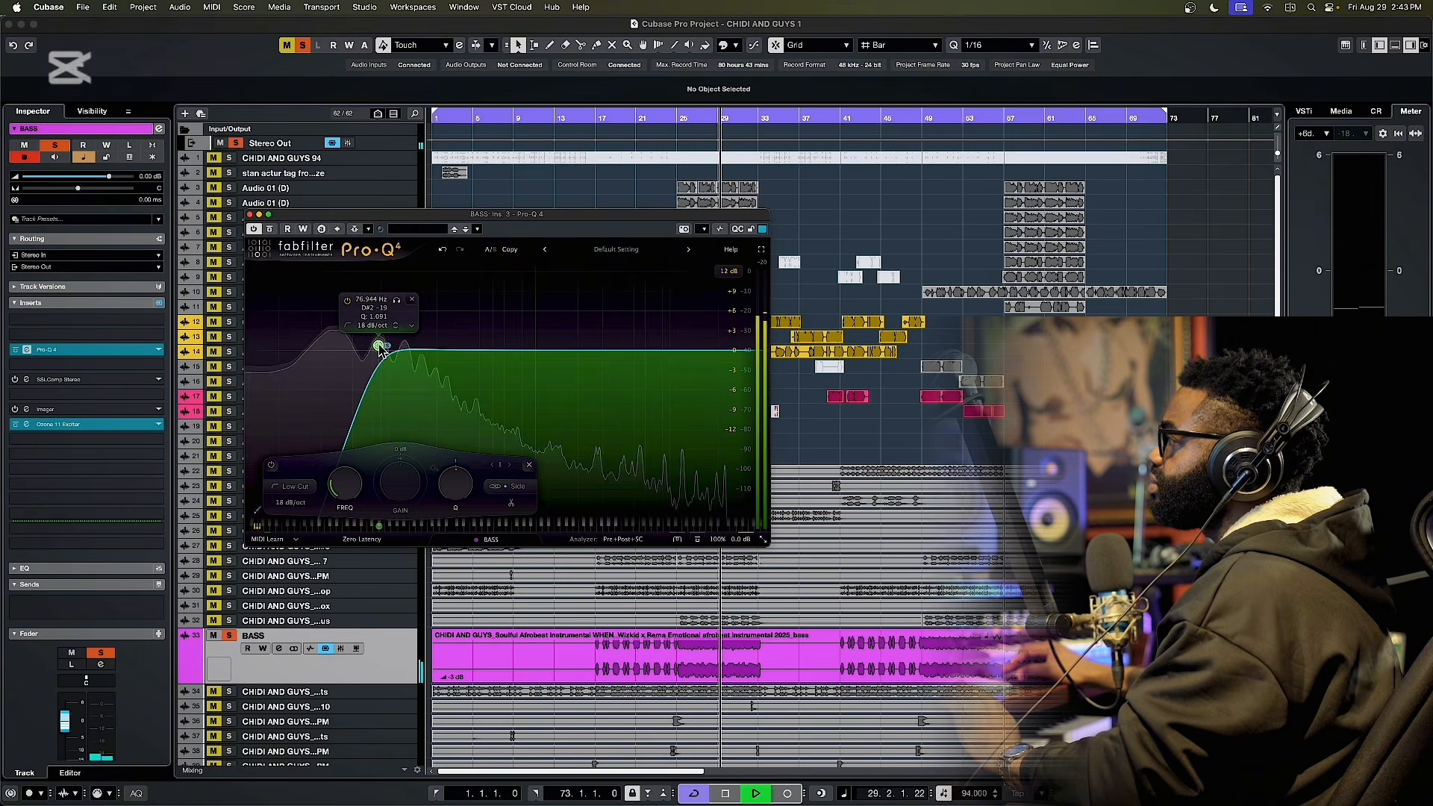
left_click_drag(380, 349, 383, 347)
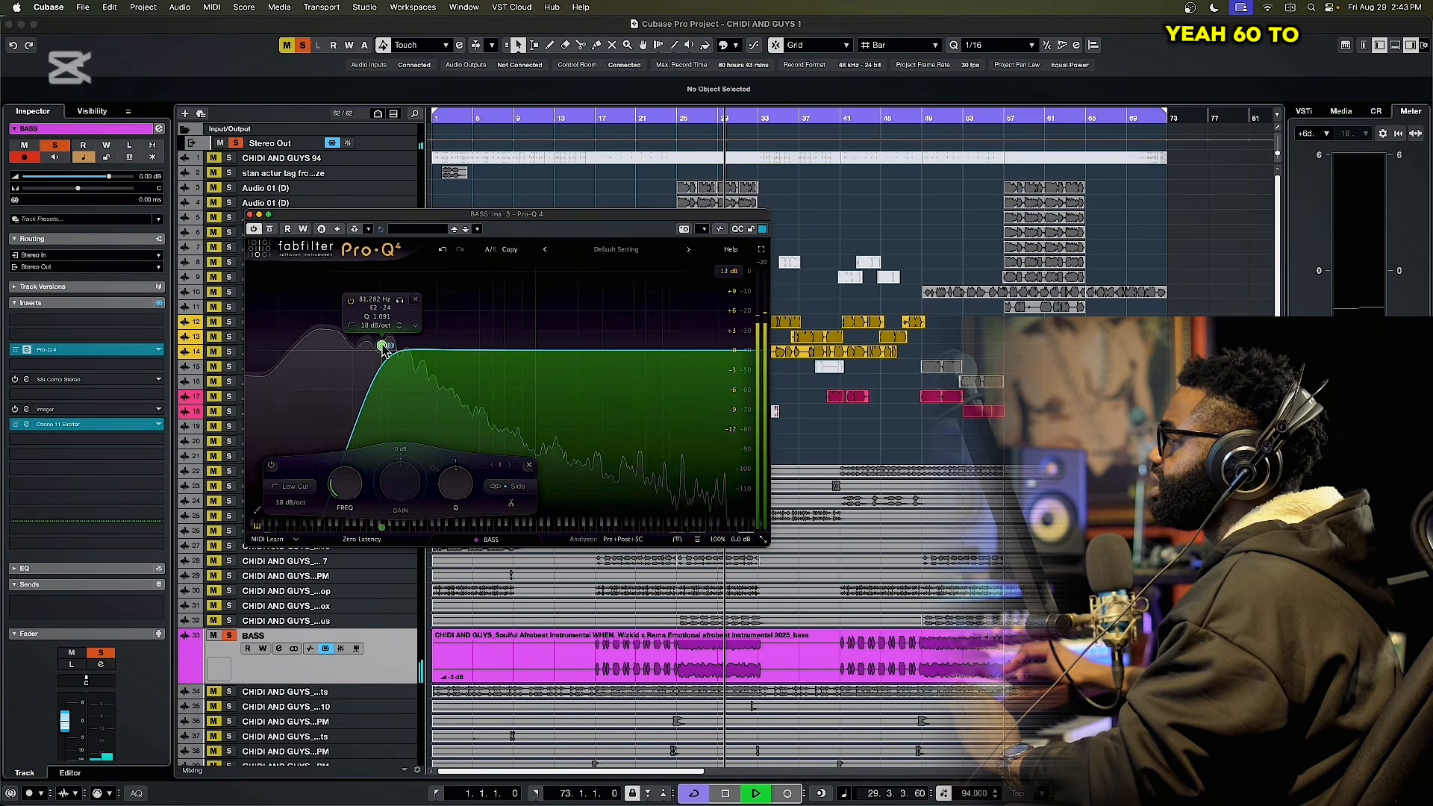
left_click(305, 506)
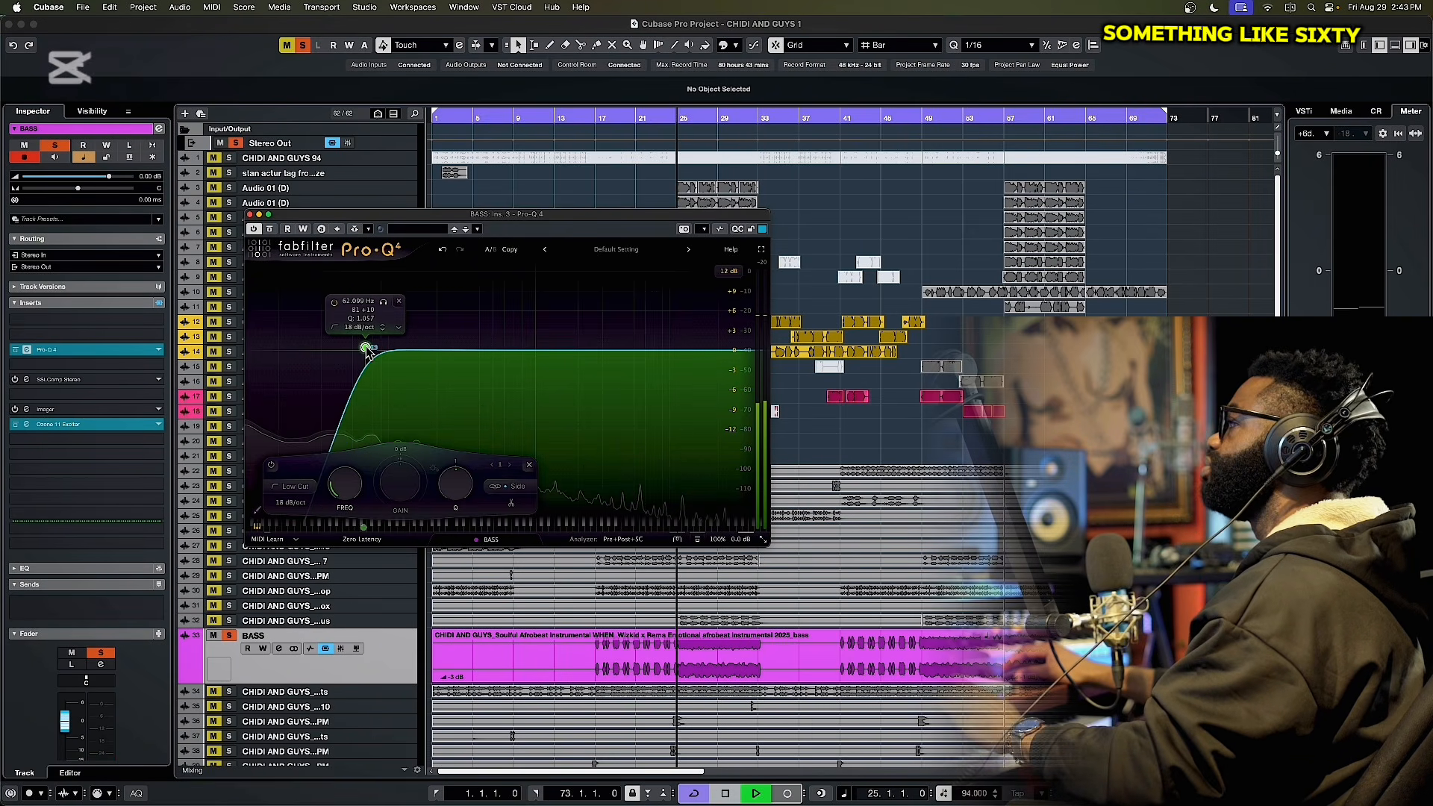
left_click_drag(366, 351, 372, 347)
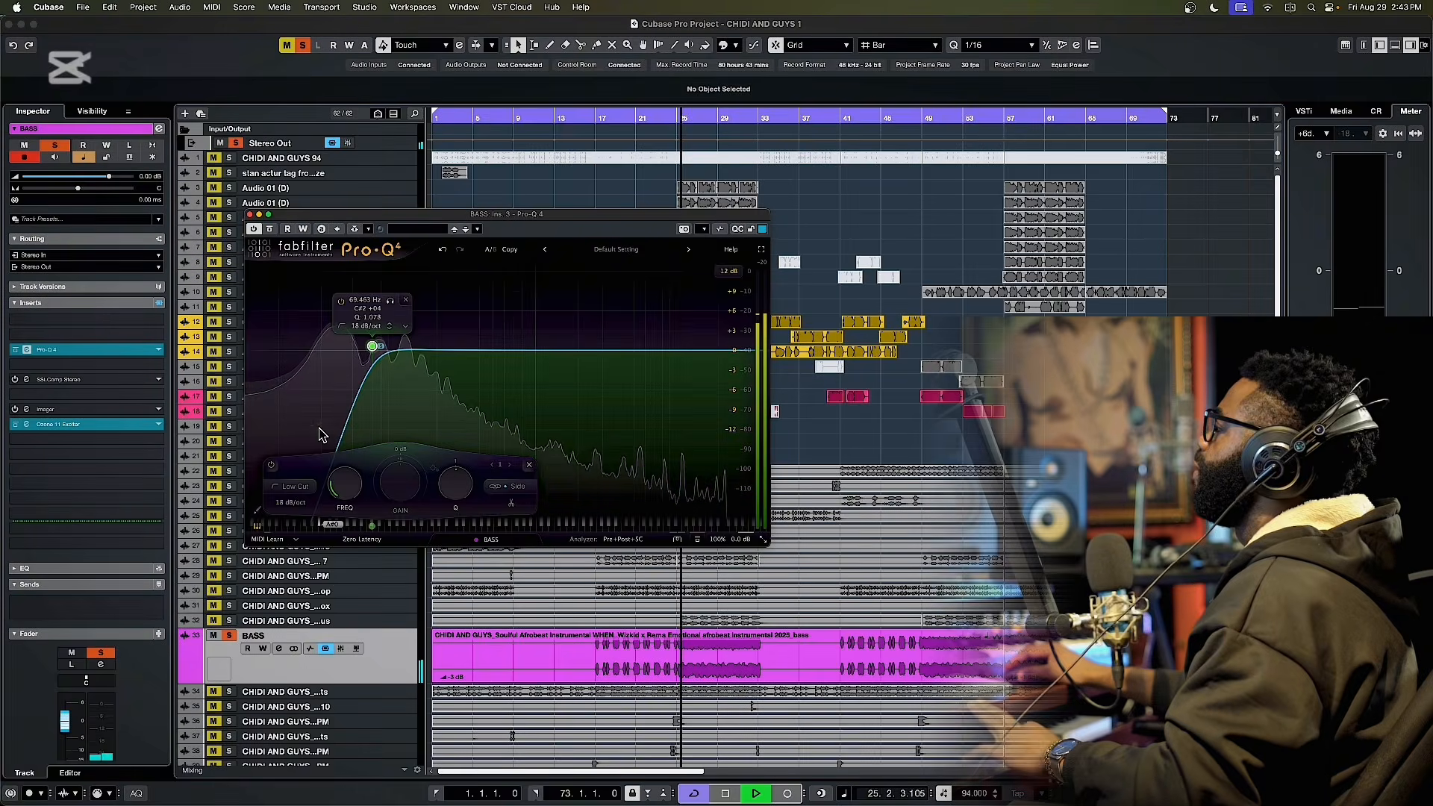